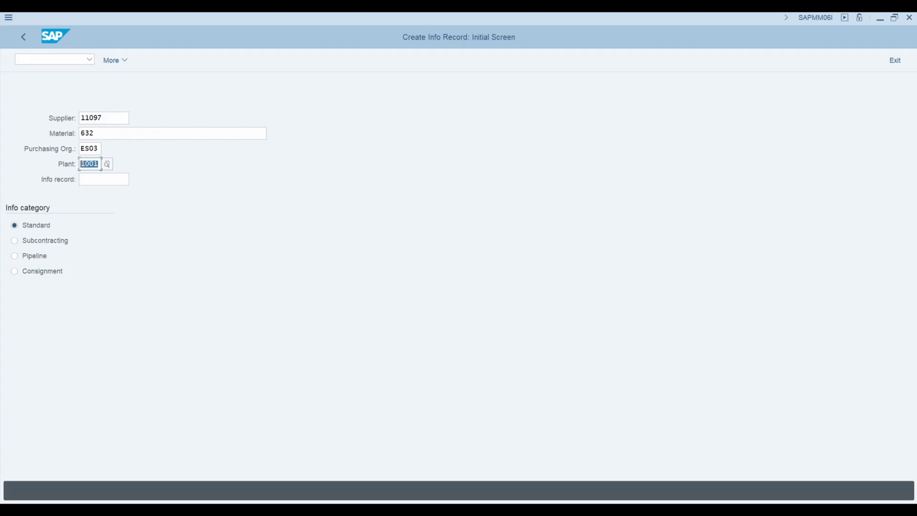
Enter plant 1001 for the new info record
{"action": "key", "text": "BackSpace"}
{"action": "type", "text": "1001"}
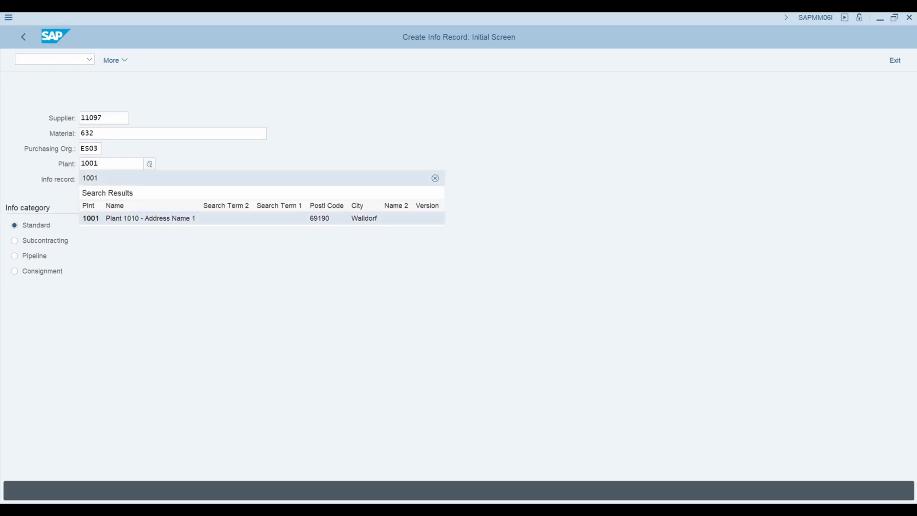
{"action": "key", "text": "Return"}
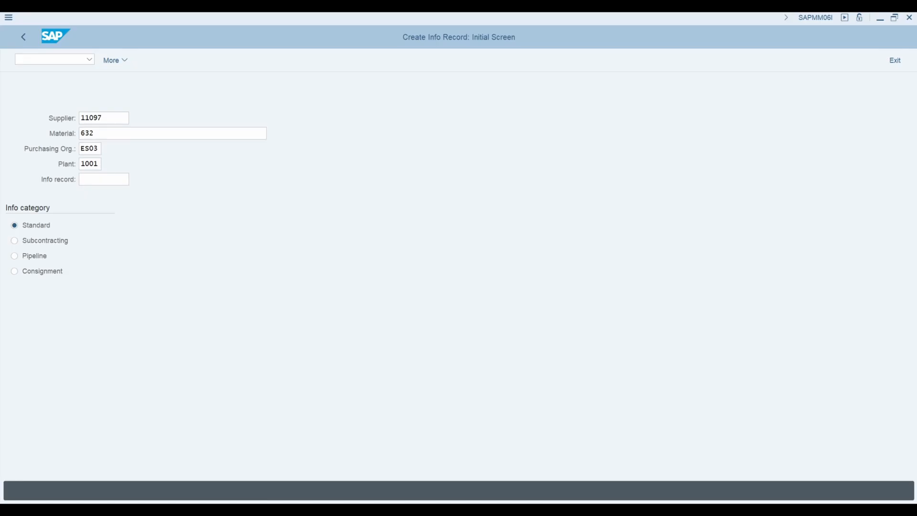
Change the purchasing organization to ES05
{"action": "left_click", "coordinate": [100, 149]}
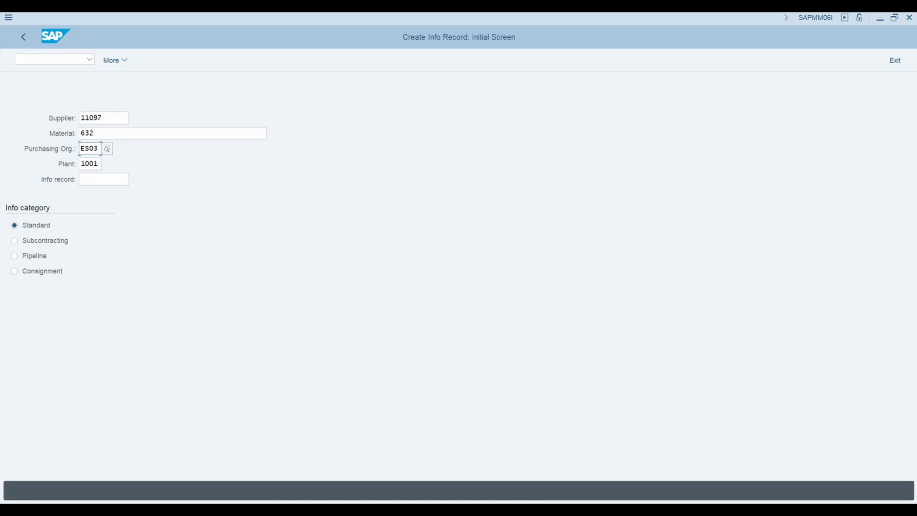
{"action": "key", "text": "BackSpace"}
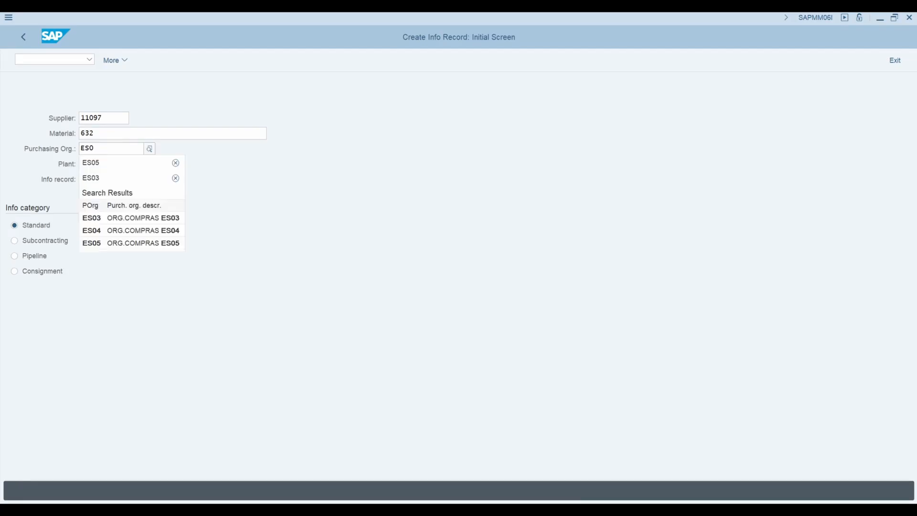
{"action": "type", "text": "5"}
{"action": "key", "text": "Return"}
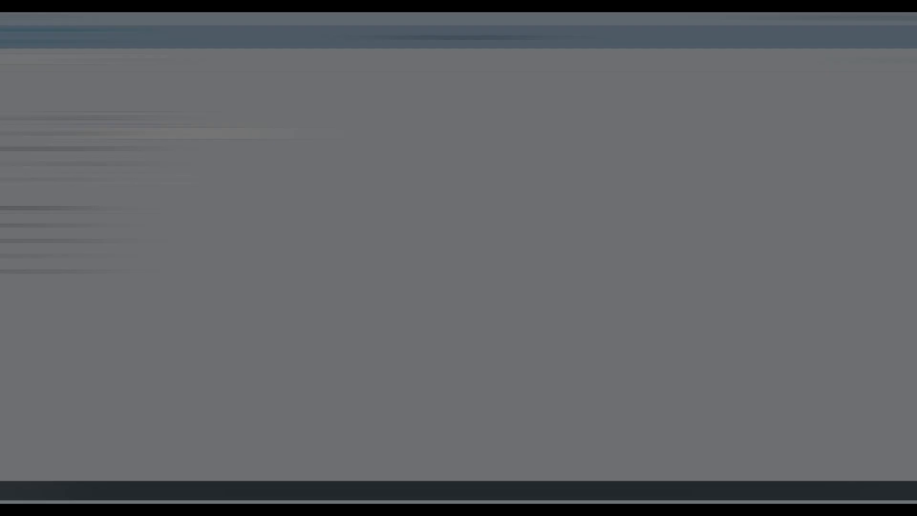
Confirm the initial entries to open the general data of the info record for material 632
{"action": "left_click", "coordinate": [160, 134]}
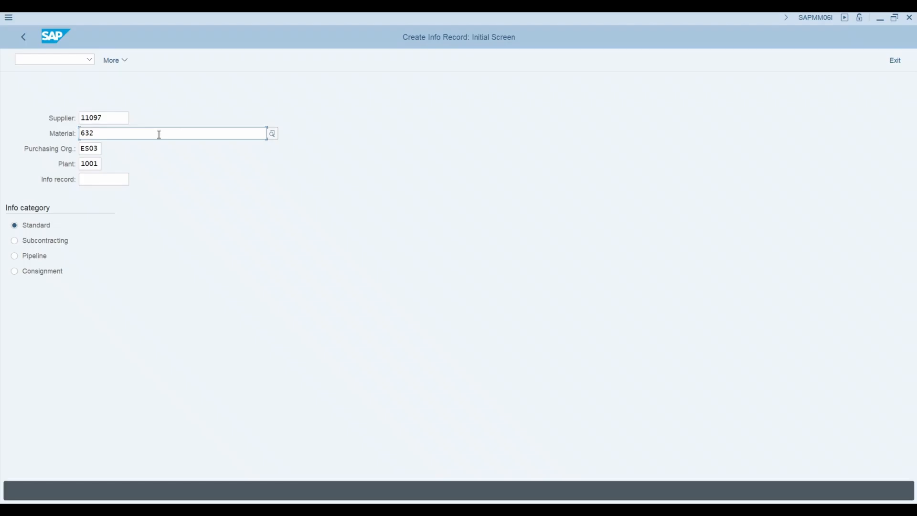
{"action": "key", "text": "Return"}
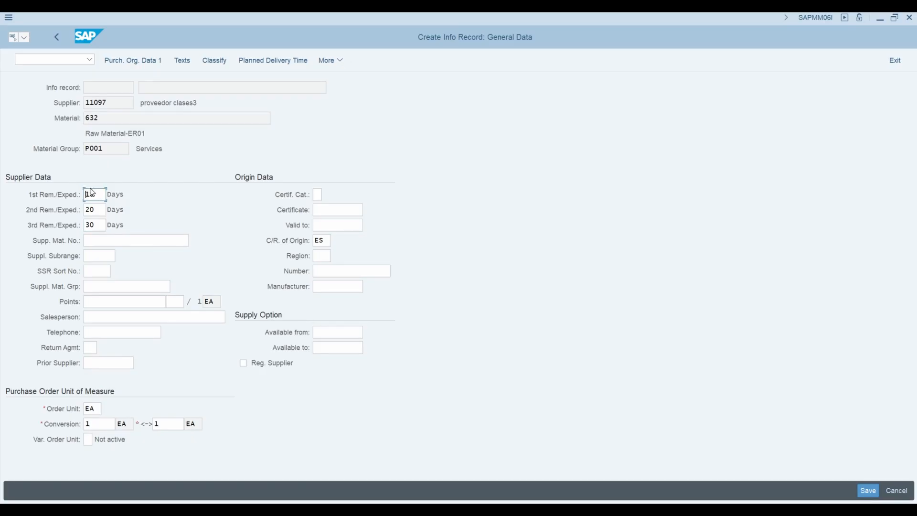
Review the purchasing values of material 632 in its display window, including the reminder days, and put the window away
{"action": "mouse_move", "coordinate": [598, 502]}
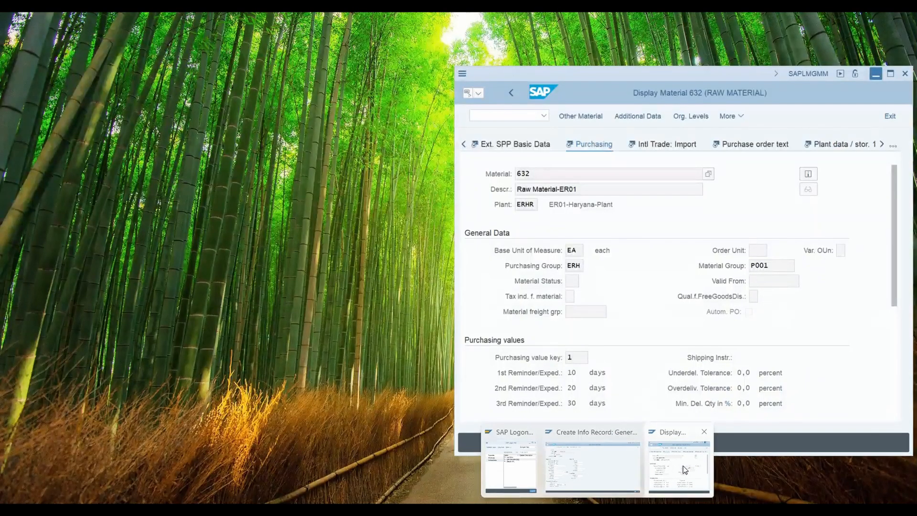
{"action": "left_click", "coordinate": [685, 469]}
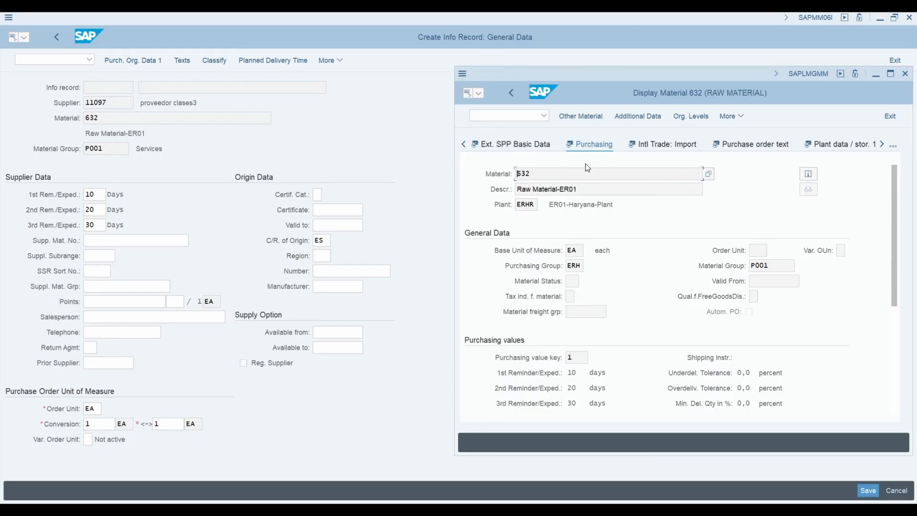
{"action": "scroll", "coordinate": [690, 304], "scroll_direction": "down", "scroll_amount": 2}
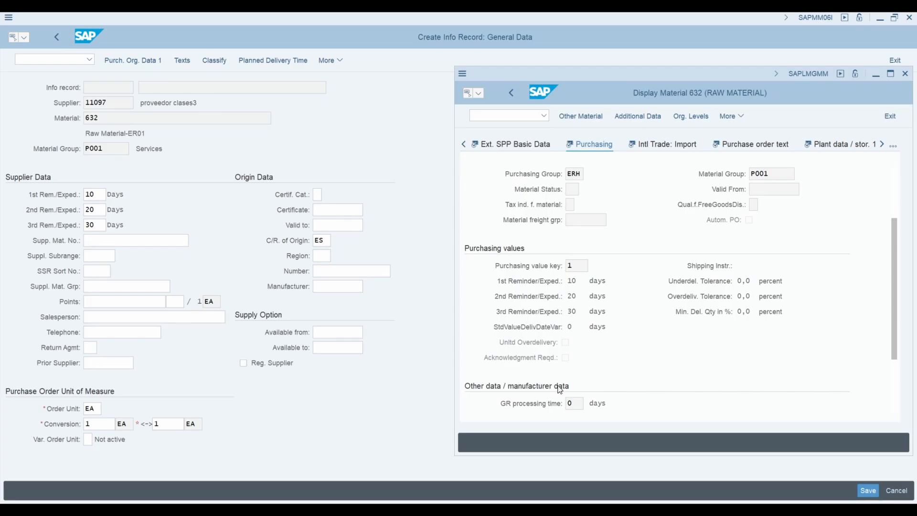
{"action": "scroll", "coordinate": [670, 312], "scroll_direction": "up", "scroll_amount": 3}
{"action": "scroll", "coordinate": [670, 312], "scroll_direction": "down", "scroll_amount": 3}
{"action": "scroll", "coordinate": [671, 313], "scroll_direction": "up", "scroll_amount": 3}
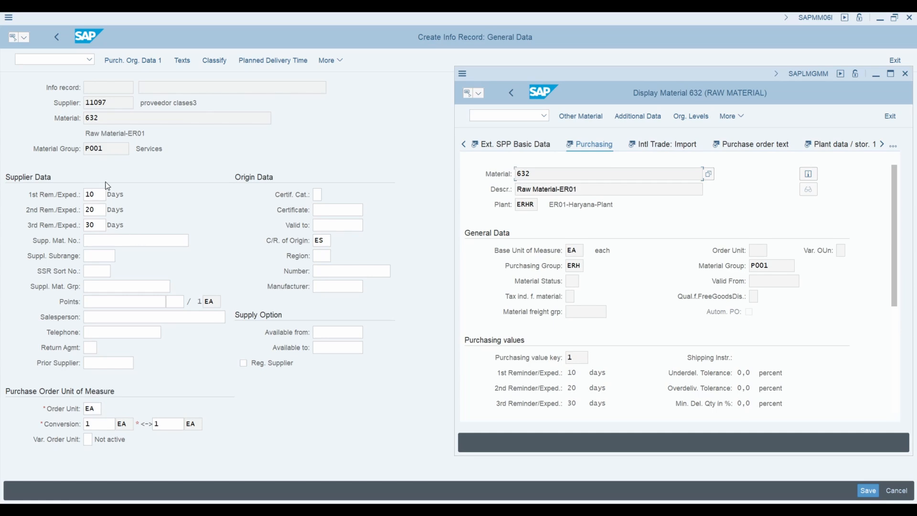
{"action": "left_click", "coordinate": [875, 75]}
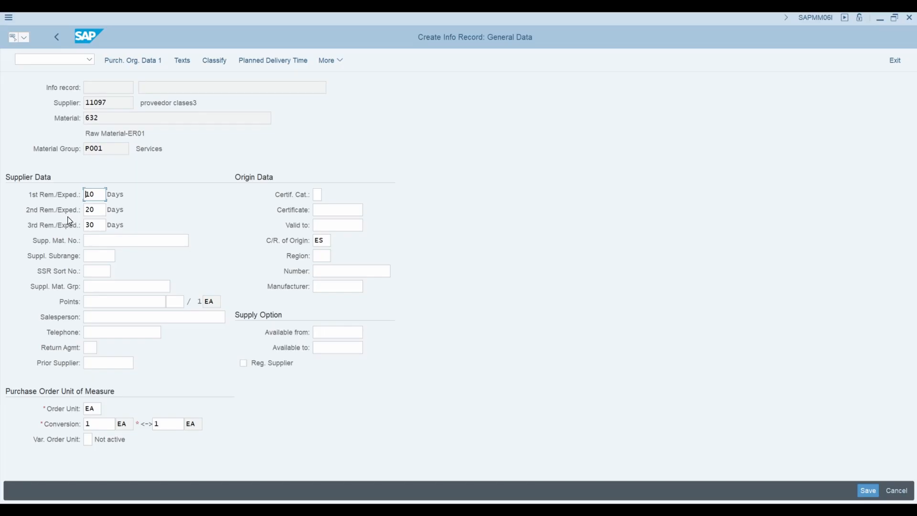
Check the supplier material number, salesperson and origin fields, and open the first purchasing organization data screen
{"action": "left_click", "coordinate": [91, 241]}
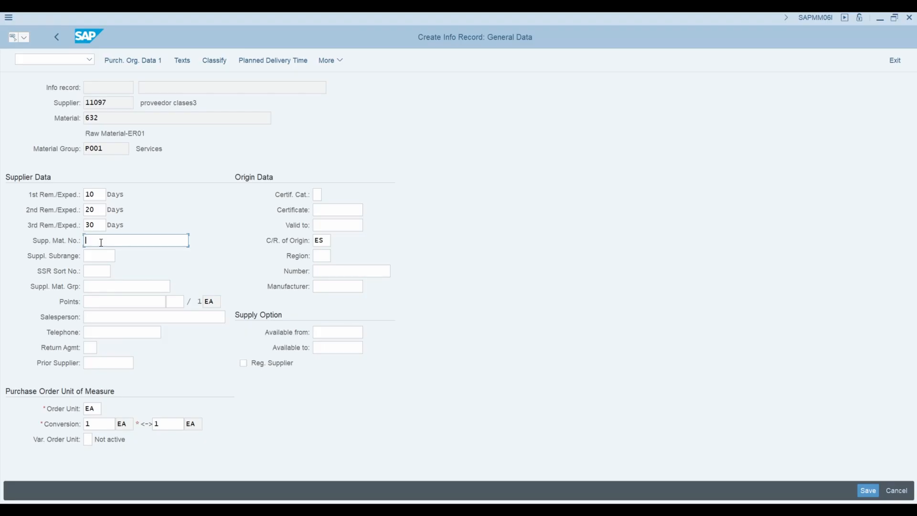
{"action": "left_click", "coordinate": [107, 315]}
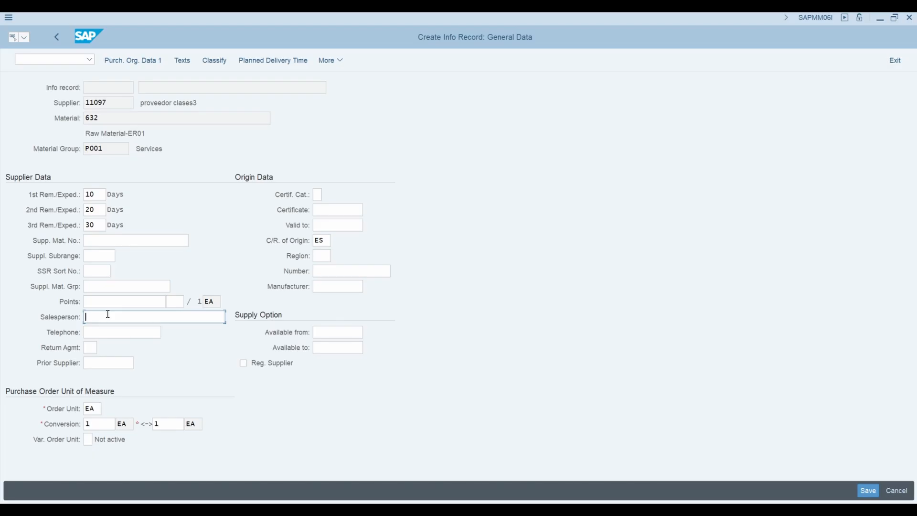
{"action": "left_click", "coordinate": [326, 241]}
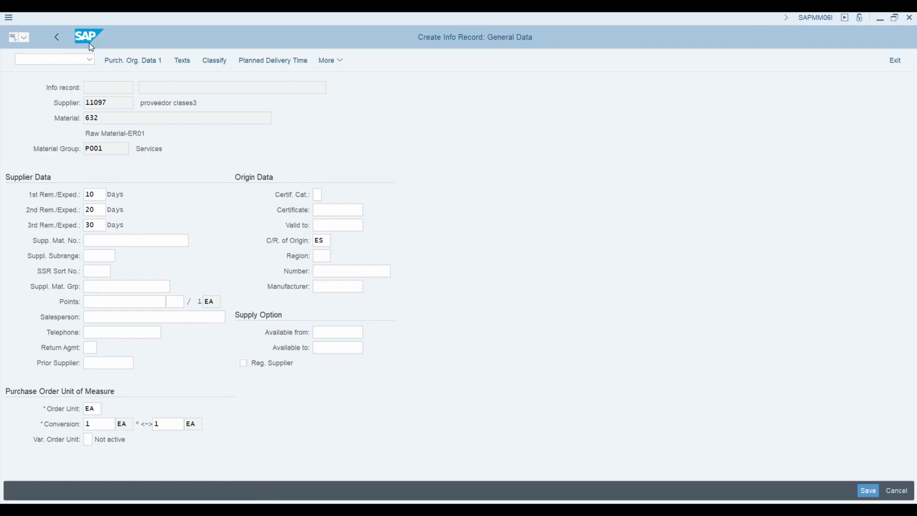
{"action": "left_click", "coordinate": [150, 60]}
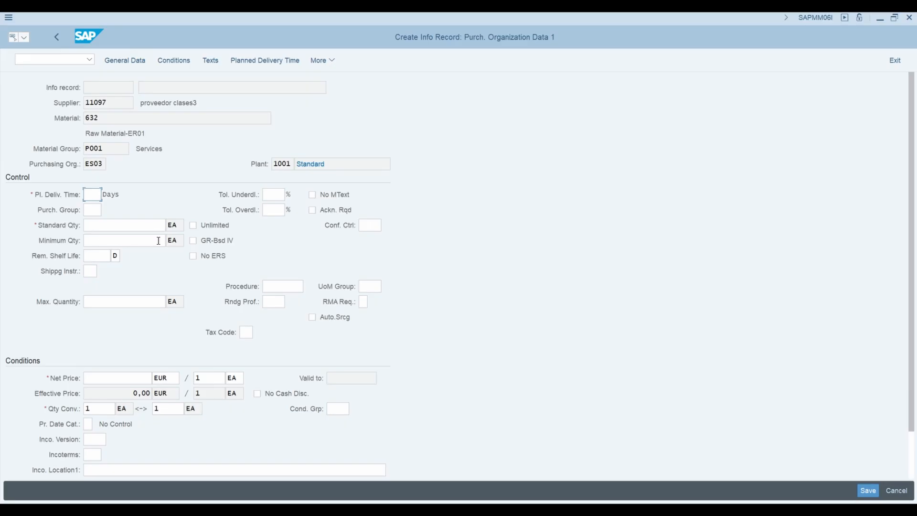
Set the planned delivery time to 5 days and choose purchasing group 001
{"action": "left_click", "coordinate": [94, 195]}
{"action": "type", "text": "5"}
{"action": "left_click", "coordinate": [92, 210]}
{"action": "left_click", "coordinate": [108, 211]}
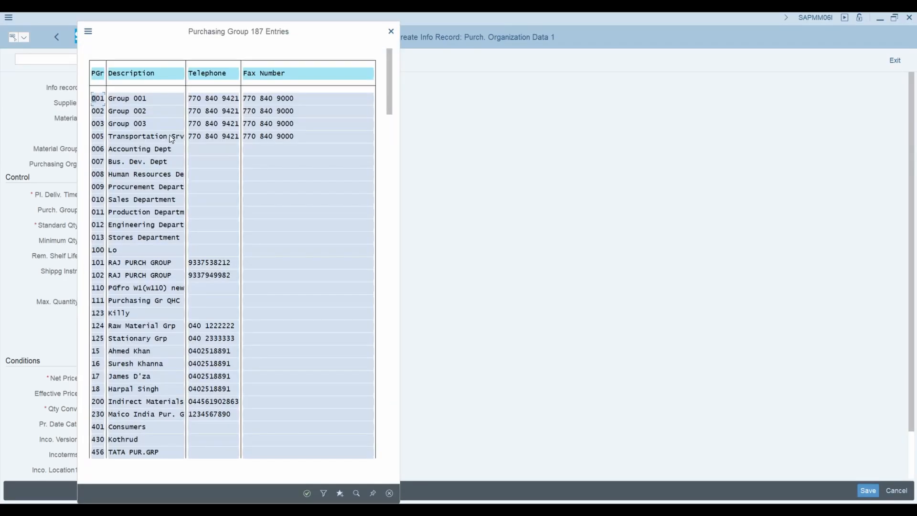
{"action": "double_click", "coordinate": [98, 100]}
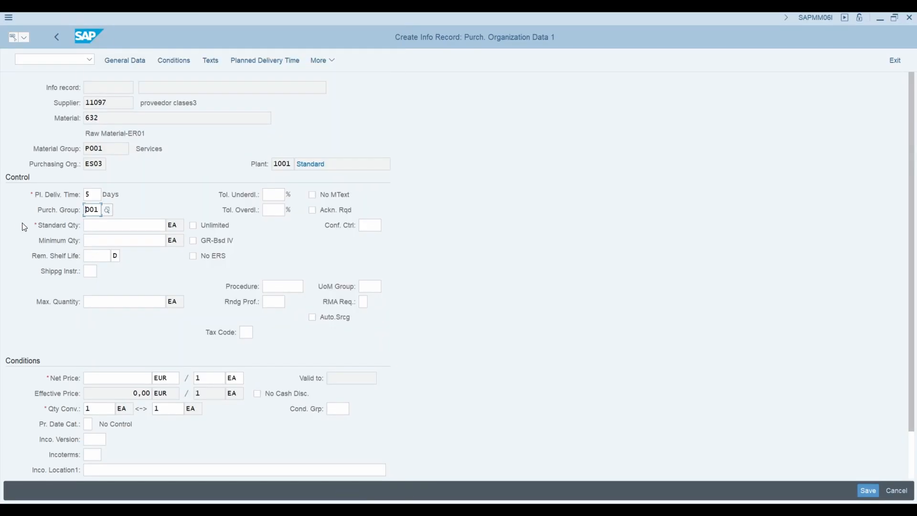
Set the standard quantity to 500 EA and the minimum quantity to 200 EA
{"action": "left_click", "coordinate": [104, 227]}
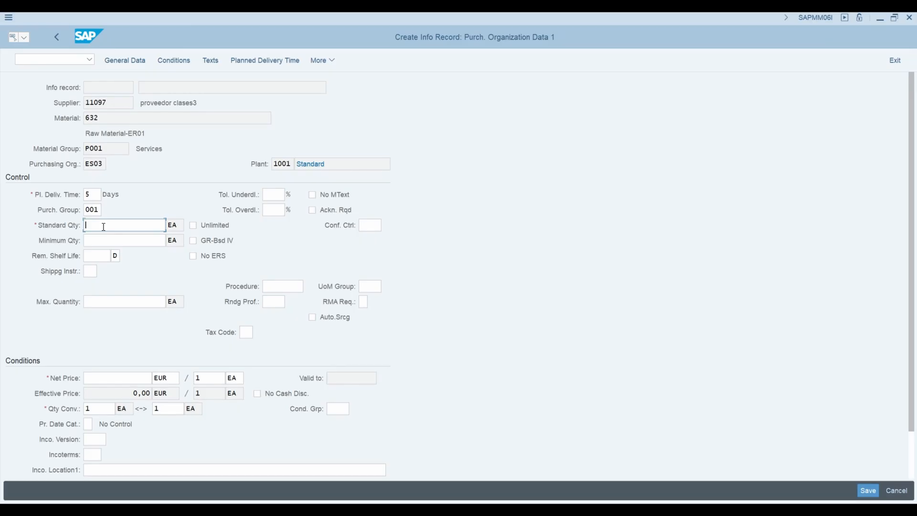
{"action": "left_click", "coordinate": [104, 226]}
{"action": "type", "text": "500"}
{"action": "left_click", "coordinate": [102, 241]}
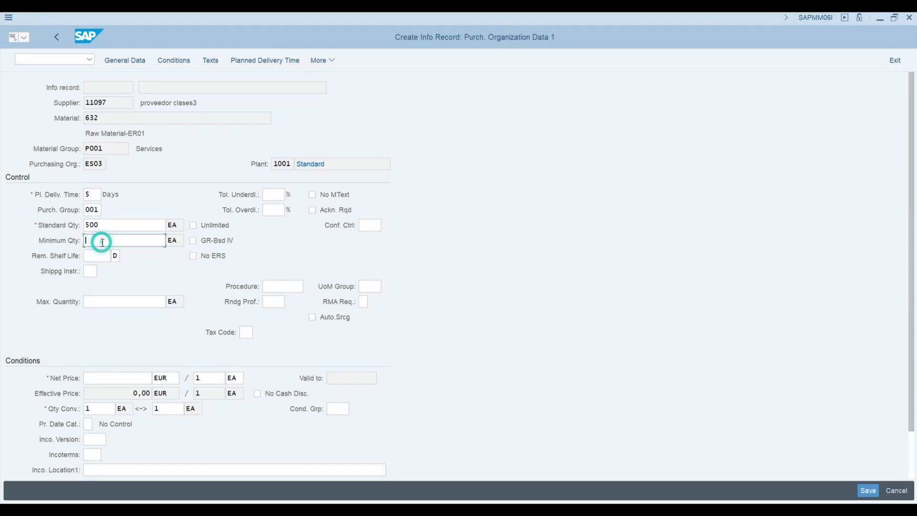
{"action": "type", "text": "200"}
Assign tax code 03 and the confirmation control key 0004 for inbound delivery
{"action": "left_click", "coordinate": [246, 331]}
{"action": "left_click", "coordinate": [249, 332]}
{"action": "left_click", "coordinate": [250, 348]}
{"action": "left_click", "coordinate": [368, 226]}
{"action": "left_click", "coordinate": [388, 225]}
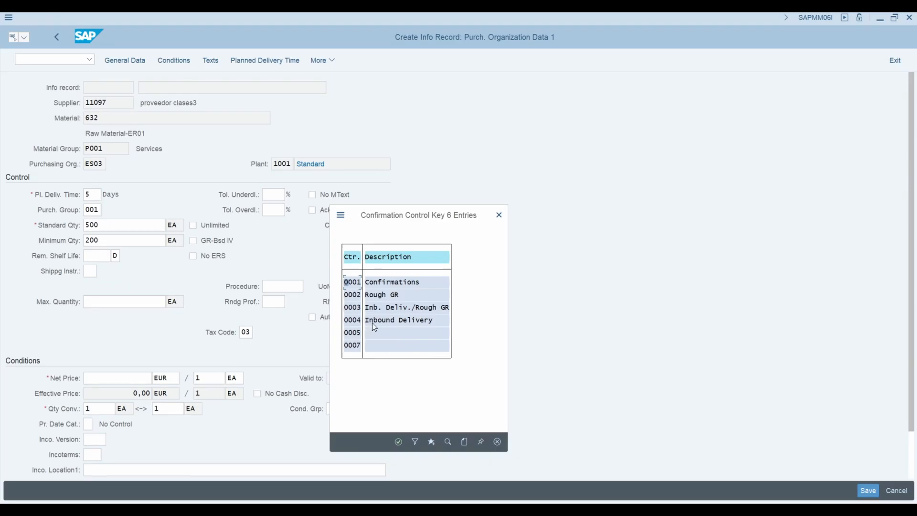
{"action": "left_click", "coordinate": [353, 320]}
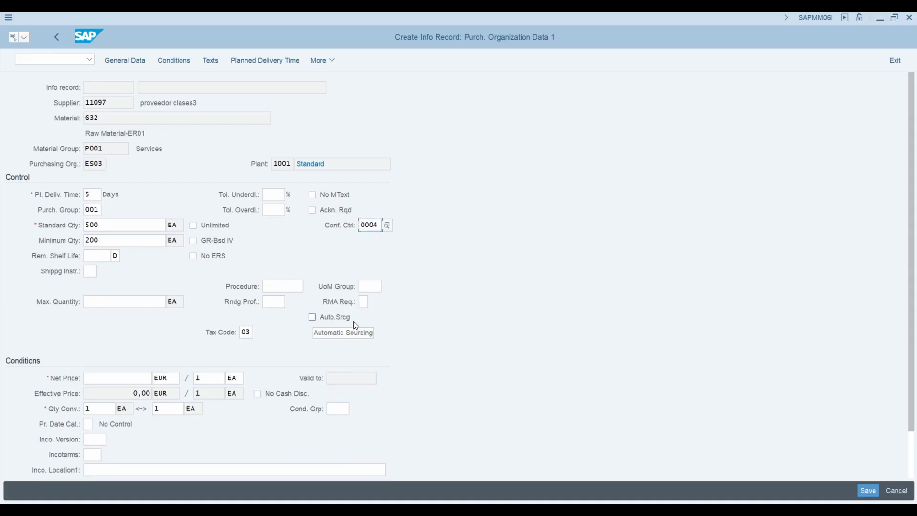
Set the net price to 100 EUR per 1 EA and open the gross price condition details
{"action": "left_click", "coordinate": [97, 374]}
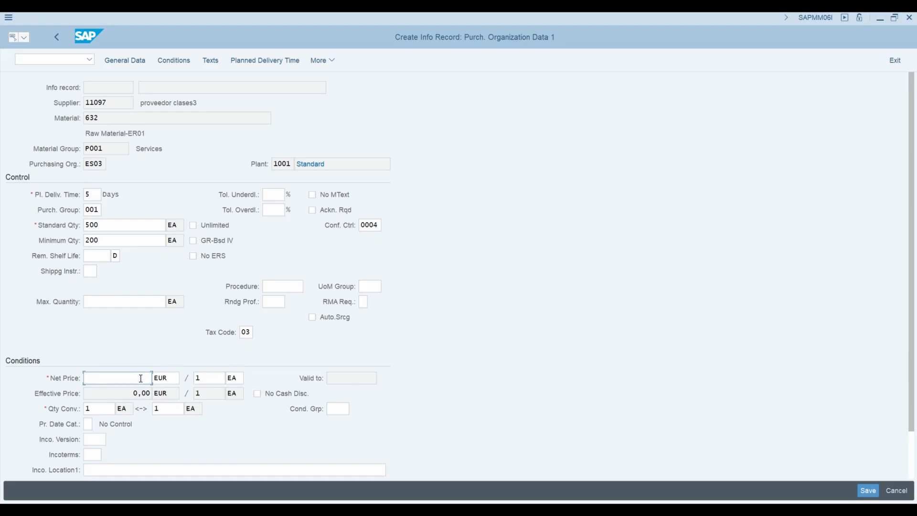
{"action": "type", "text": "100"}
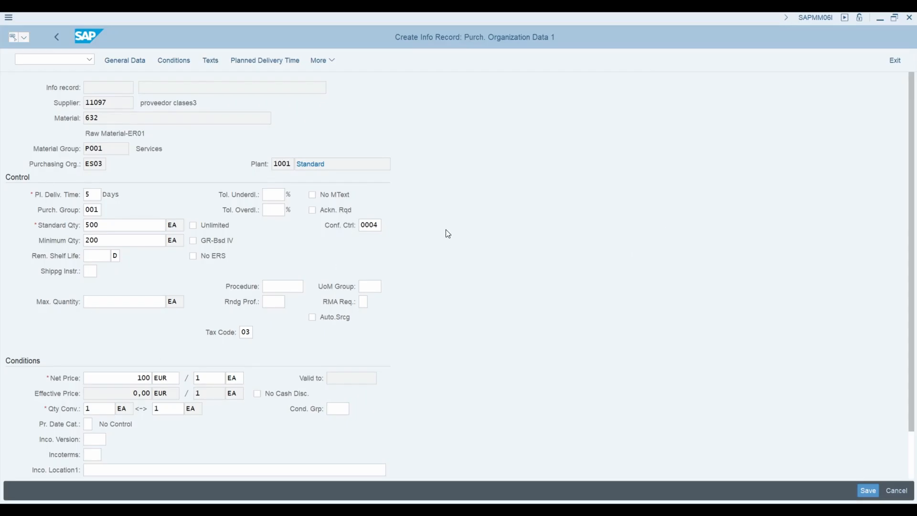
{"action": "left_click", "coordinate": [180, 62]}
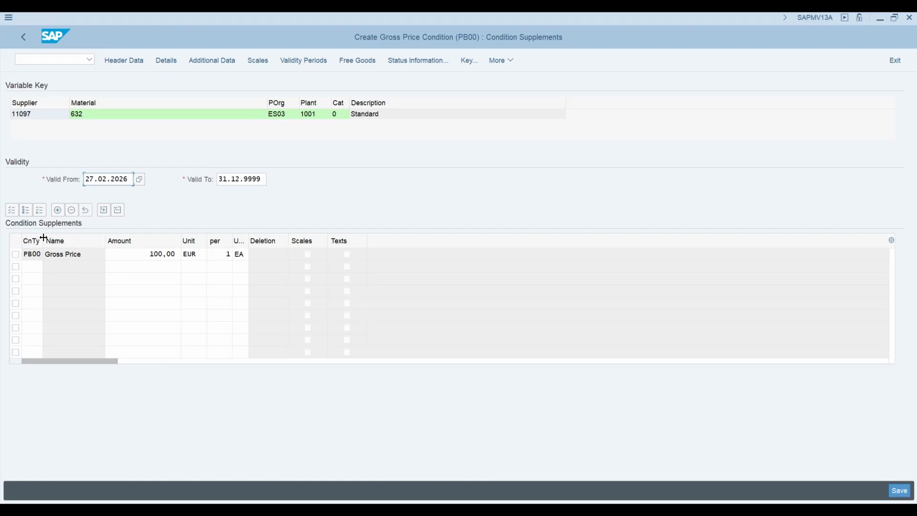
{"action": "left_click_drag", "start_coordinate": [45, 241], "coordinate": [48, 241]}
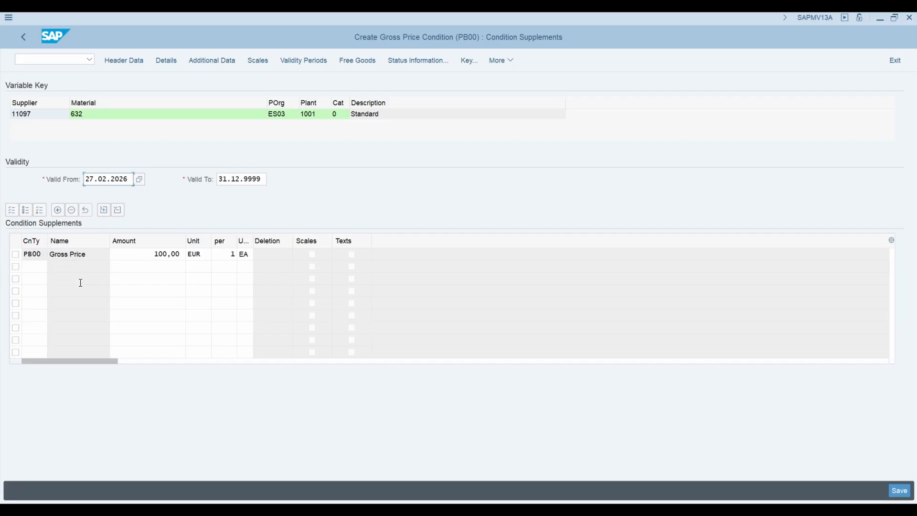
Add all available condition types to the condition supplements table and look through the discounts, surcharges and freight entries
{"action": "left_click", "coordinate": [103, 211]}
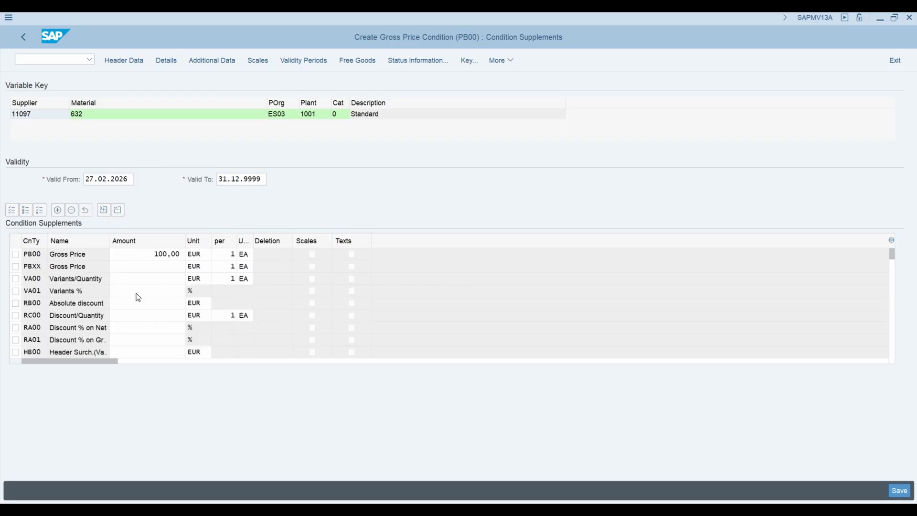
{"action": "scroll", "coordinate": [134, 293], "scroll_direction": "down", "scroll_amount": 1}
{"action": "scroll", "coordinate": [134, 291], "scroll_direction": "down", "scroll_amount": 2}
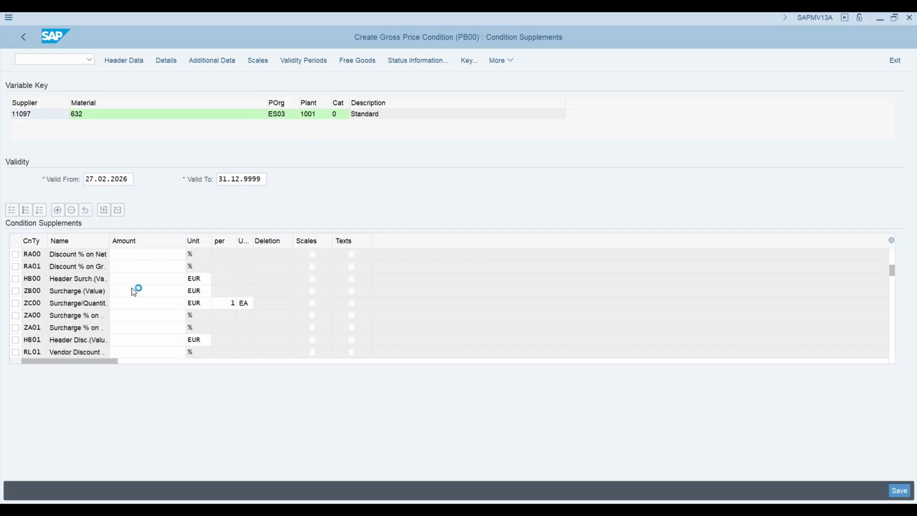
{"action": "scroll", "coordinate": [134, 291], "scroll_direction": "down", "scroll_amount": 3}
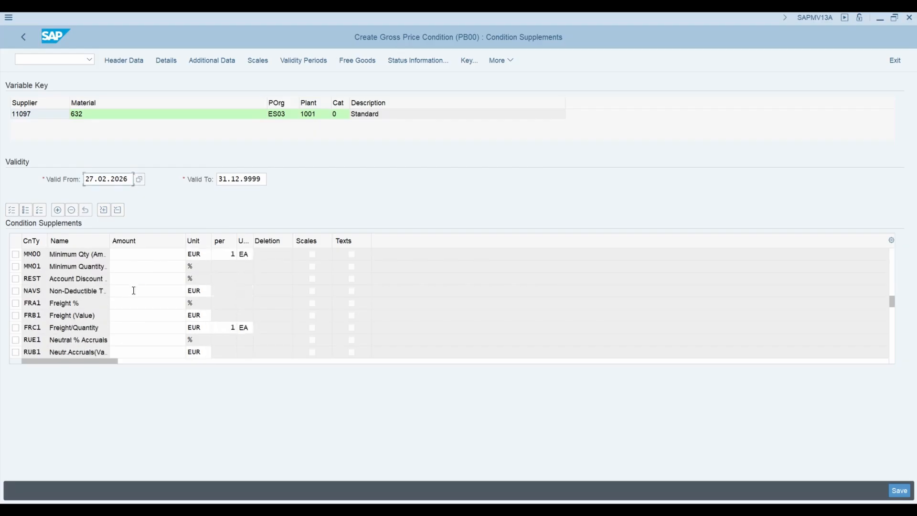
{"action": "scroll", "coordinate": [135, 316], "scroll_direction": "down", "scroll_amount": 1}
{"action": "scroll", "coordinate": [134, 313], "scroll_direction": "up", "scroll_amount": 1}
{"action": "scroll", "coordinate": [135, 313], "scroll_direction": "up", "scroll_amount": 4}
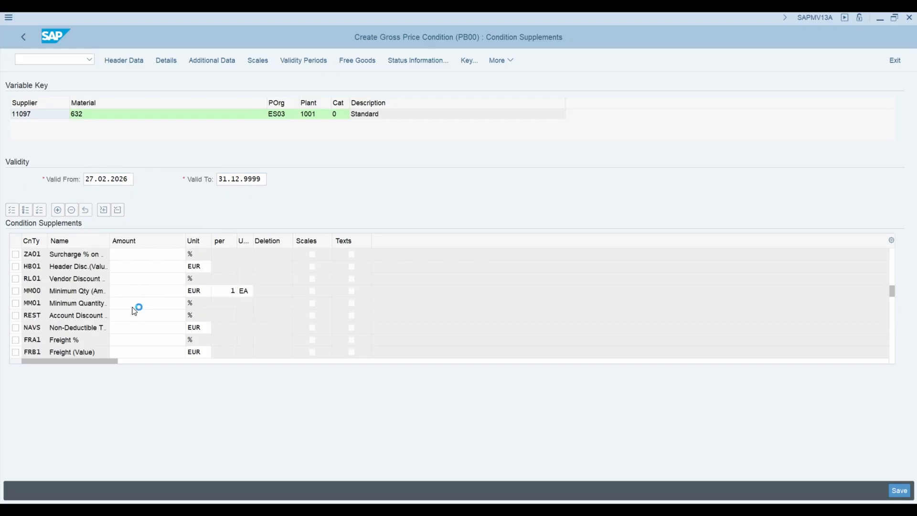
{"action": "scroll", "coordinate": [153, 301], "scroll_direction": "up", "scroll_amount": 2}
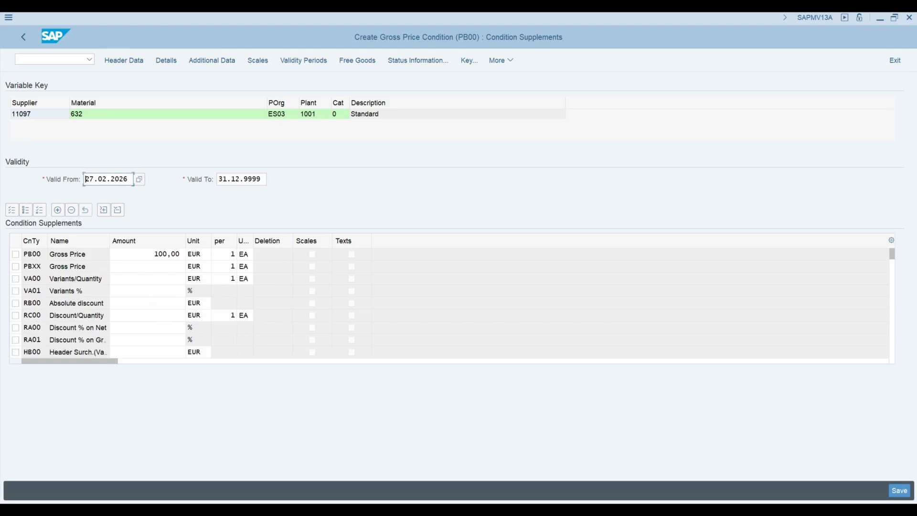
Delete all condition supplements except the PB00 gross price
{"action": "left_click", "coordinate": [15, 256]}
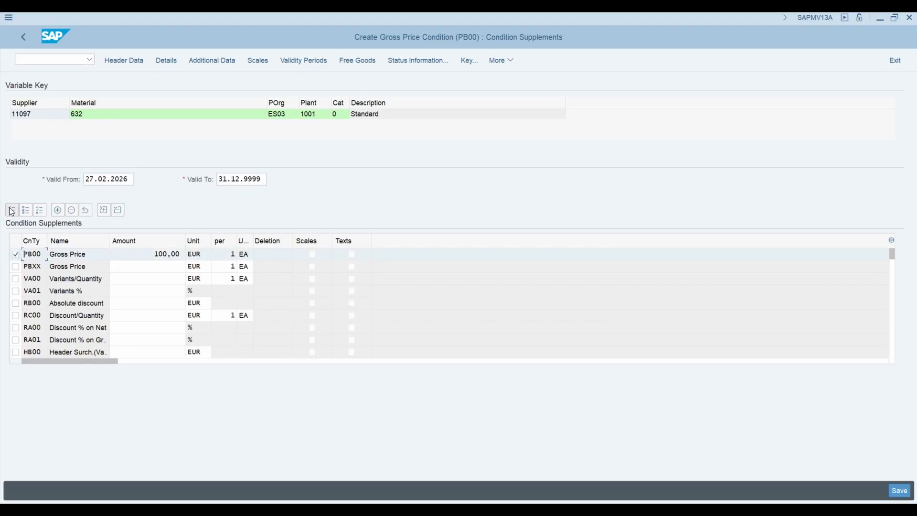
{"action": "left_click", "coordinate": [12, 211]}
{"action": "left_click", "coordinate": [16, 254]}
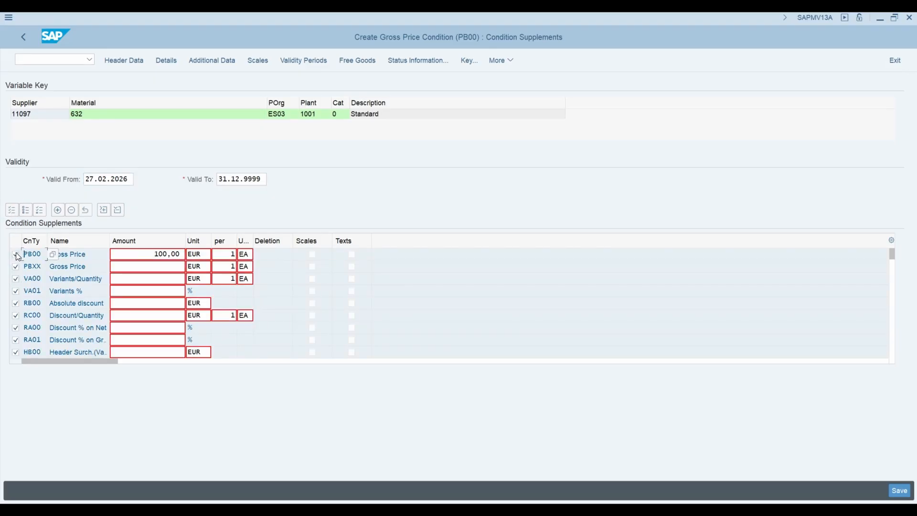
{"action": "left_click", "coordinate": [71, 210]}
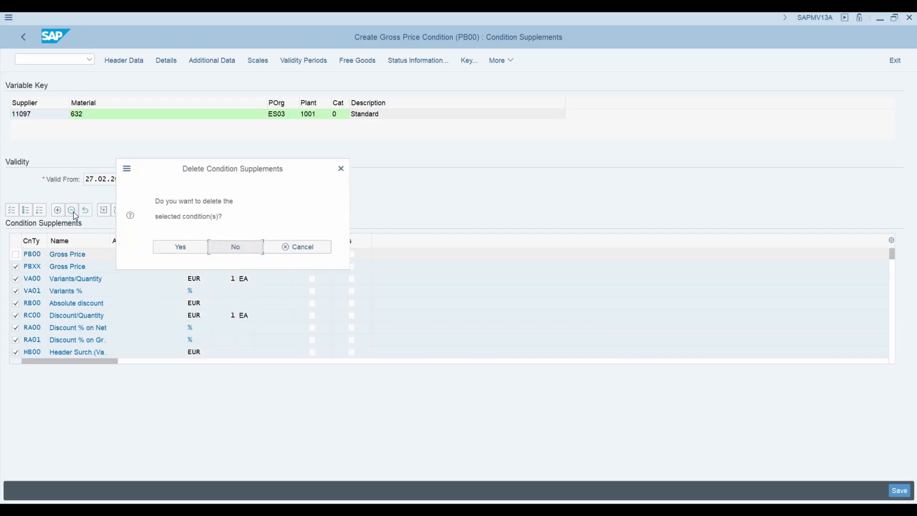
{"action": "left_click", "coordinate": [169, 250]}
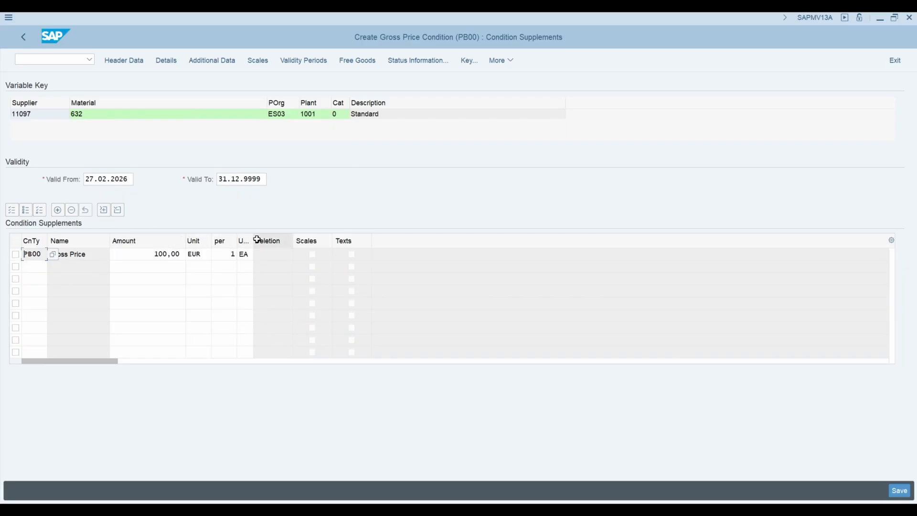
{"action": "left_click", "coordinate": [155, 258]}
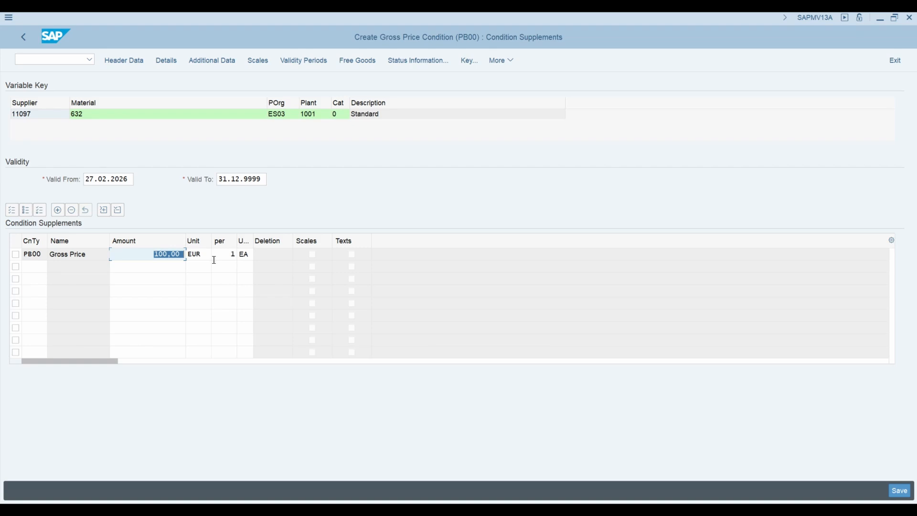
Set the PB00 gross price to 120 EUR per 1 EA
{"action": "type", "text": "120"}
{"action": "left_click", "coordinate": [195, 254]}
{"action": "left_click", "coordinate": [231, 254]}
{"action": "key", "text": "BackSpace"}
{"action": "type", "text": "1"}
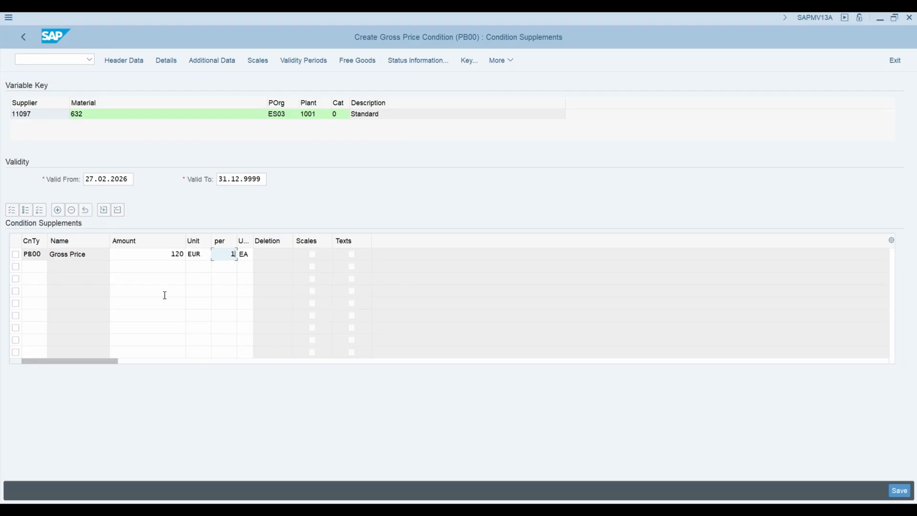
Open the scales of the PB00 gross price and enter 200 as the first scale quantity and 201 at 110 EUR as the second
{"action": "left_click", "coordinate": [16, 255]}
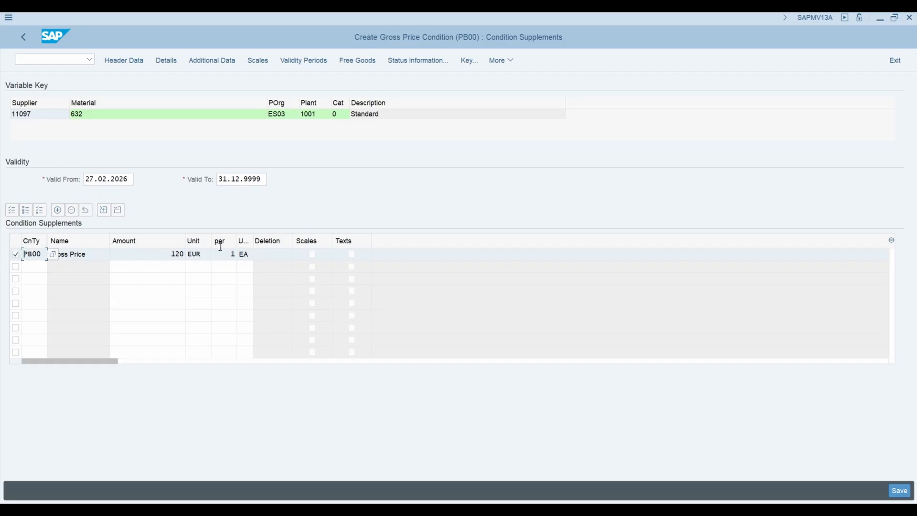
{"action": "left_click", "coordinate": [257, 61]}
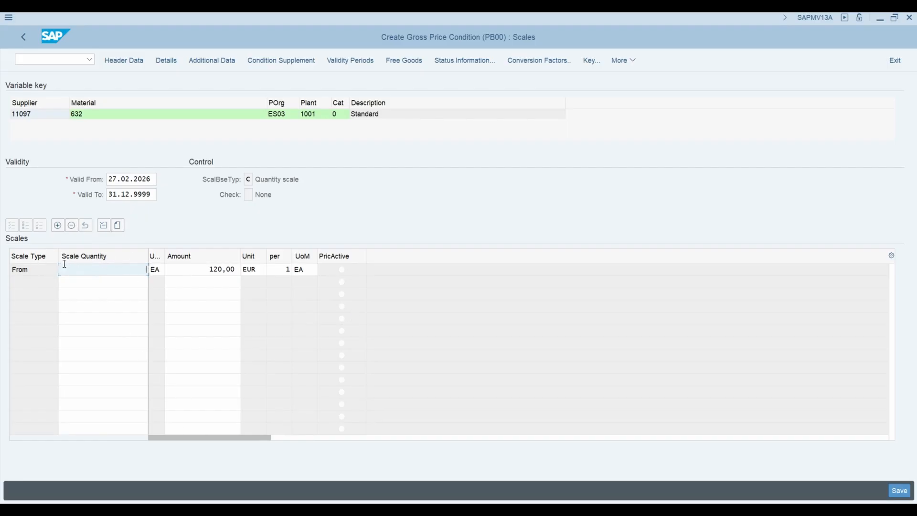
{"action": "type", "text": "200"}
{"action": "left_click", "coordinate": [206, 282]}
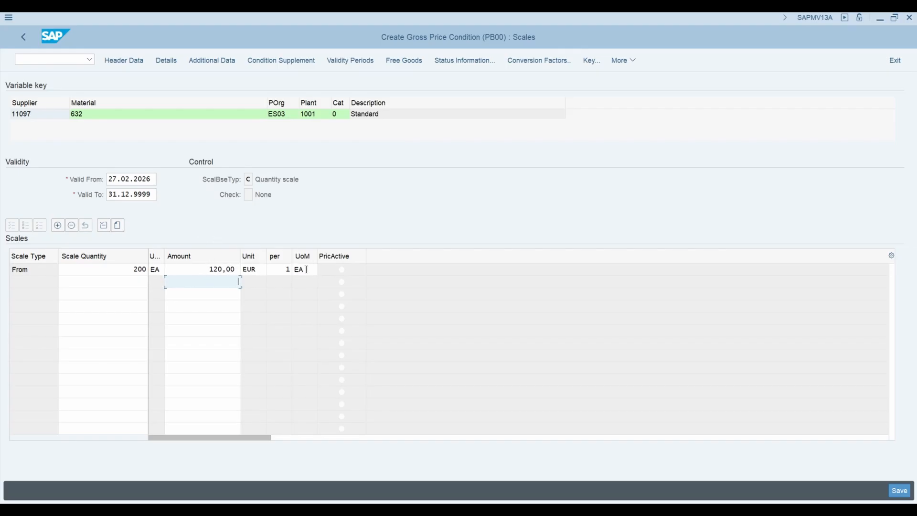
{"action": "left_click", "coordinate": [117, 281]}
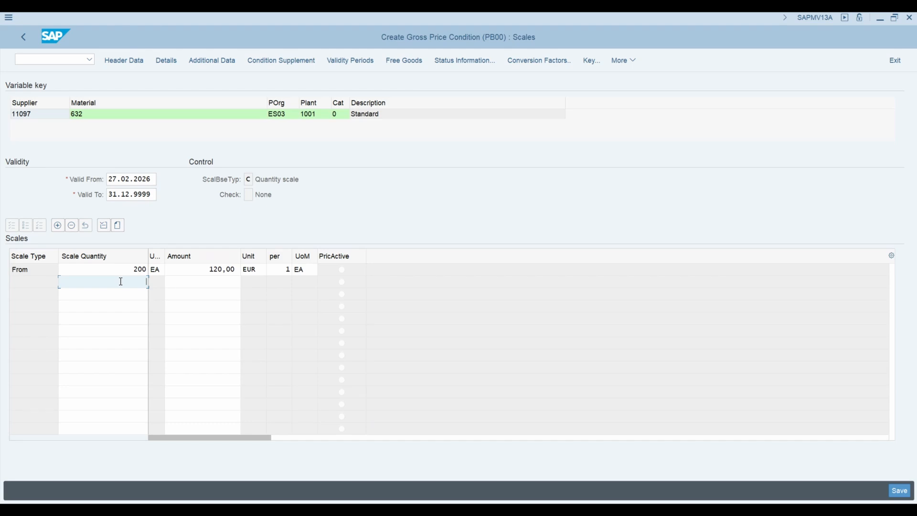
{"action": "type", "text": "20"}
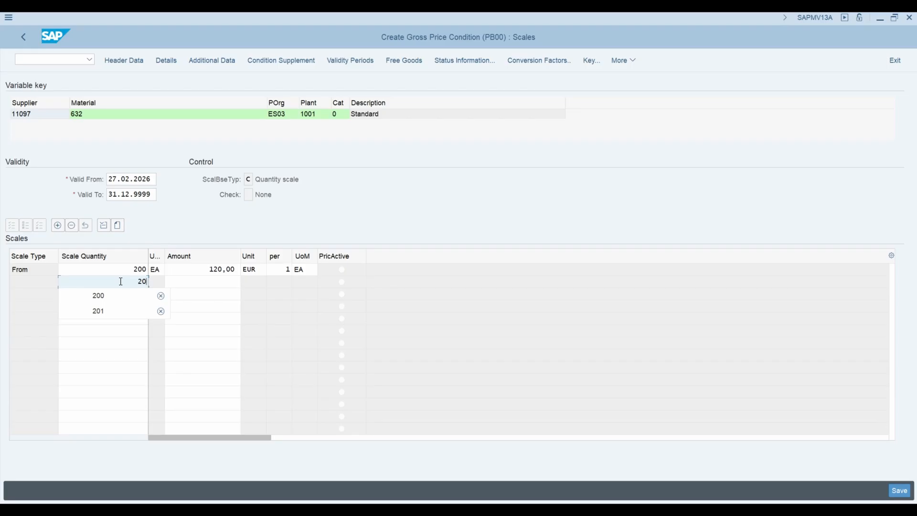
{"action": "type", "text": "1"}
{"action": "left_click", "coordinate": [182, 281]}
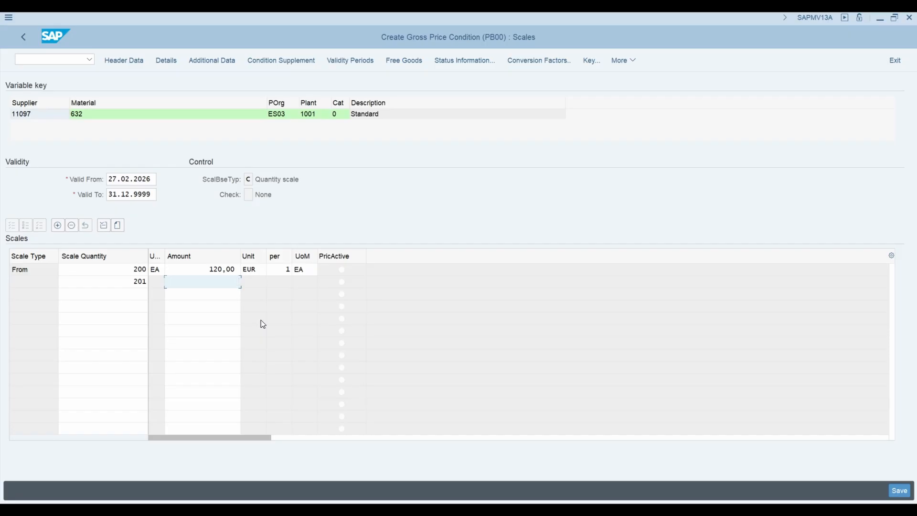
{"action": "type", "text": "110"}
Add two more price scales, 500 EA at 105 EUR and 1000 EA at 100 EUR
{"action": "left_click", "coordinate": [134, 290]}
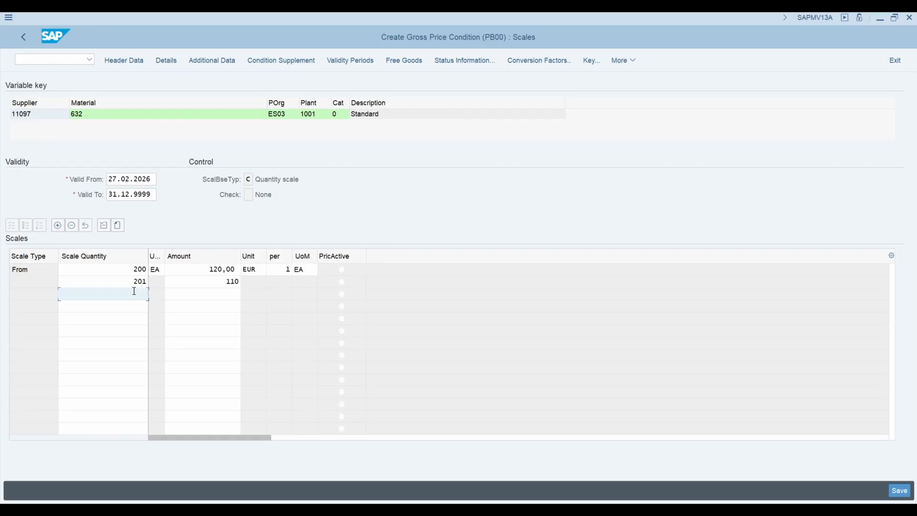
{"action": "type", "text": "500"}
{"action": "left_click", "coordinate": [225, 296]}
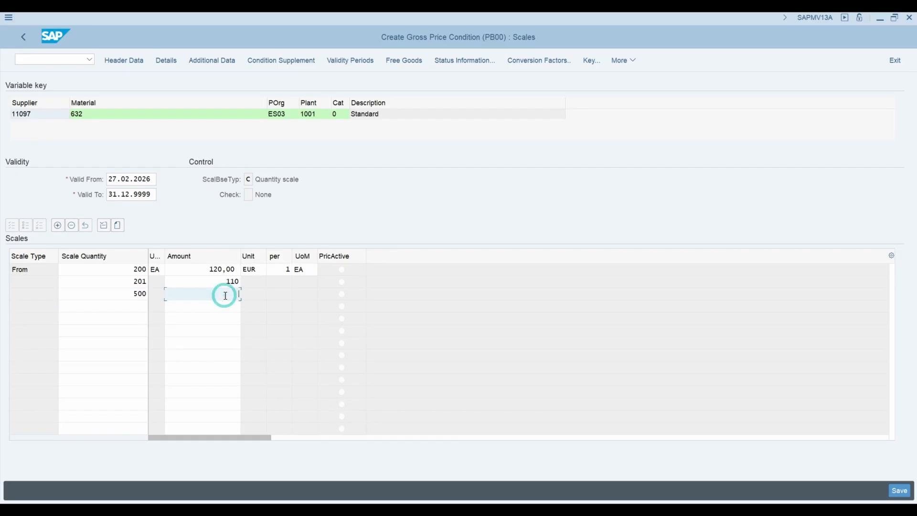
{"action": "type", "text": "105"}
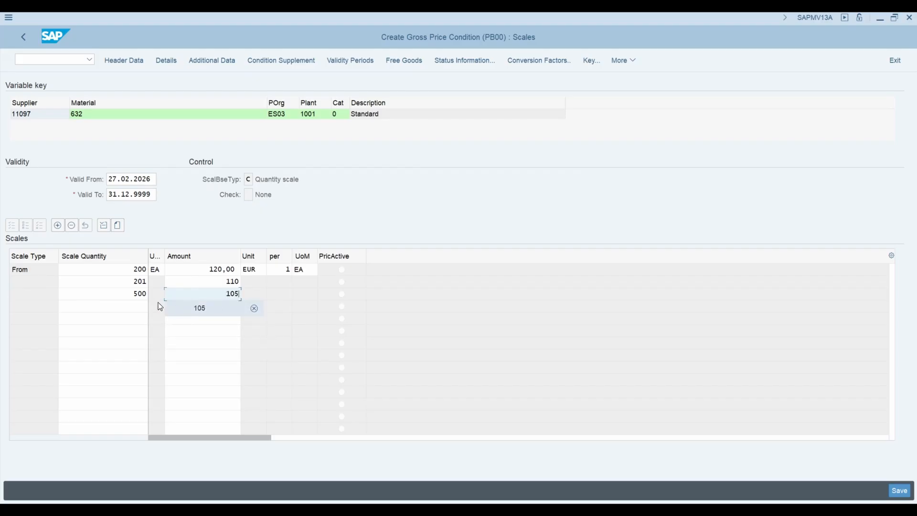
{"action": "left_click", "coordinate": [133, 305]}
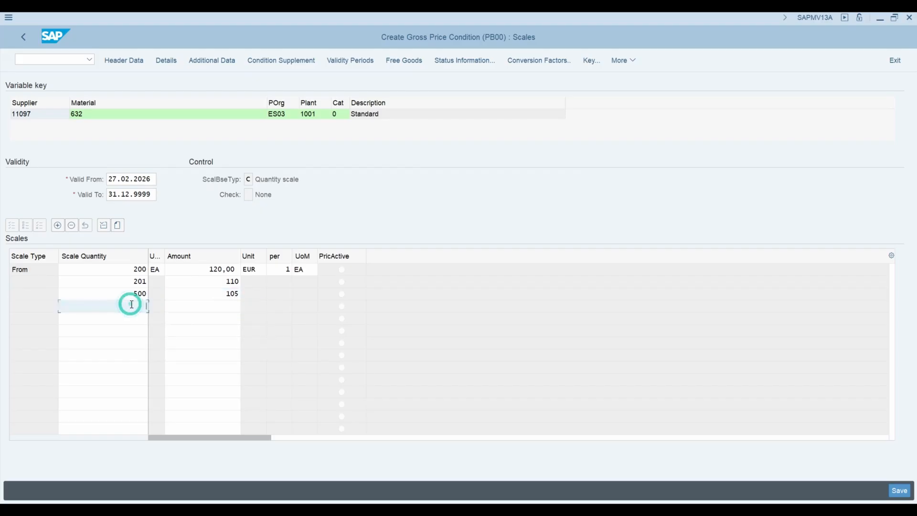
{"action": "type", "text": "1000"}
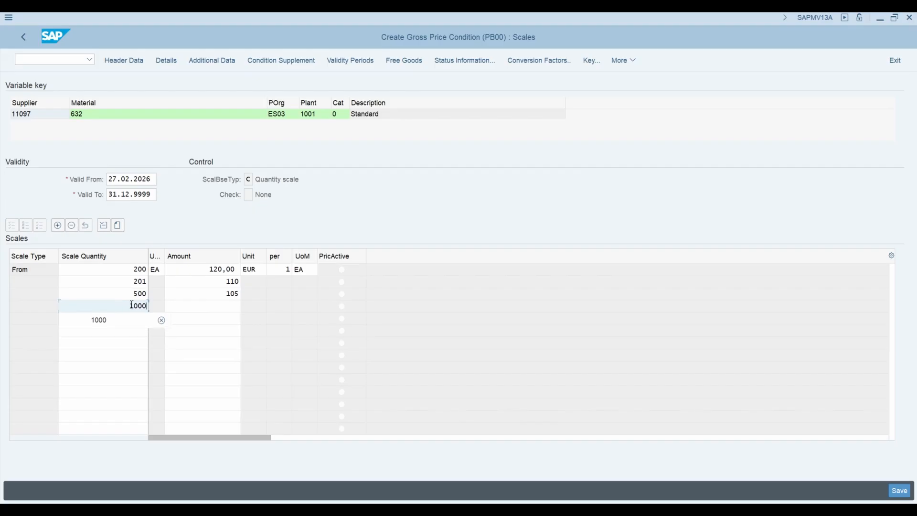
{"action": "left_click", "coordinate": [226, 309]}
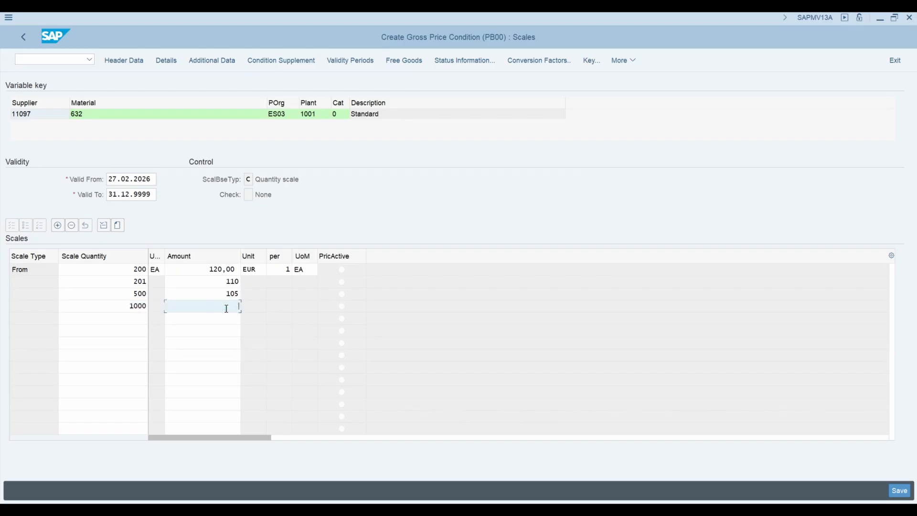
{"action": "type", "text": "100"}
{"action": "key", "text": "Return"}
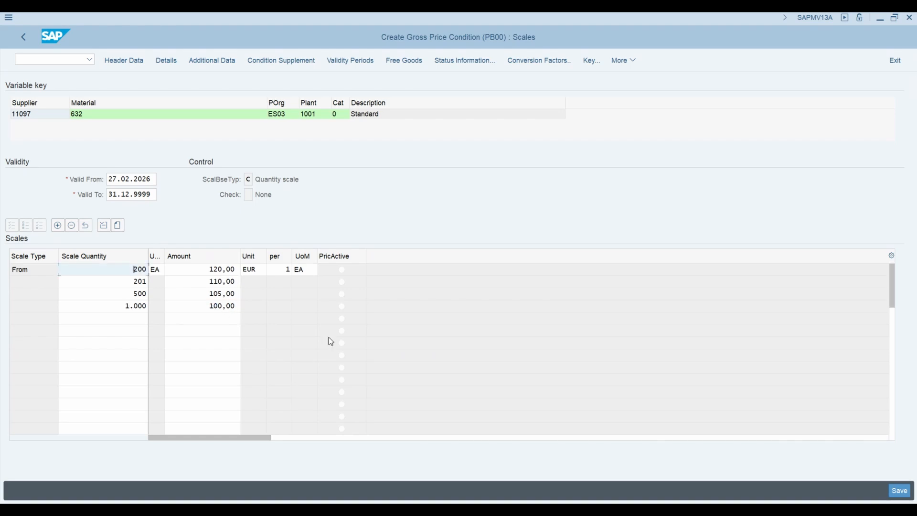
Leave the scales, check the scales indicator of the gross price, and return to the purchasing organization data
{"action": "left_click", "coordinate": [23, 37]}
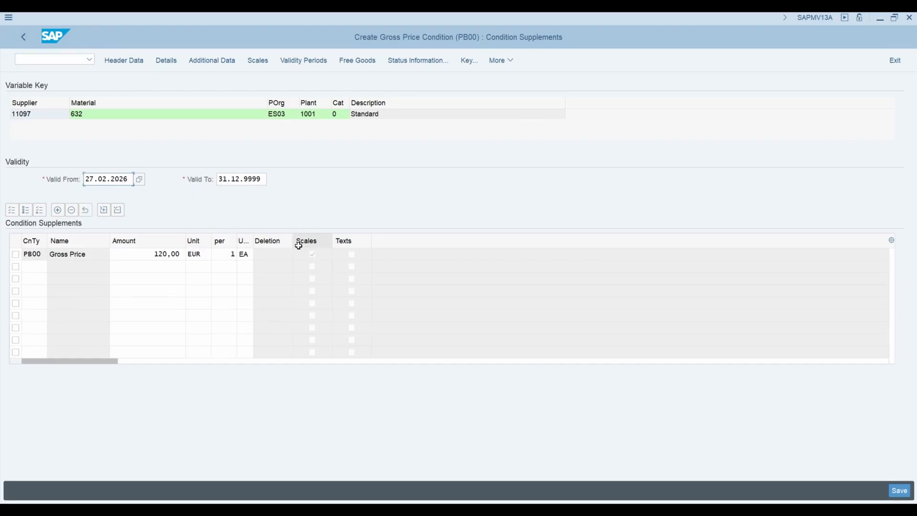
{"action": "left_click", "coordinate": [312, 257]}
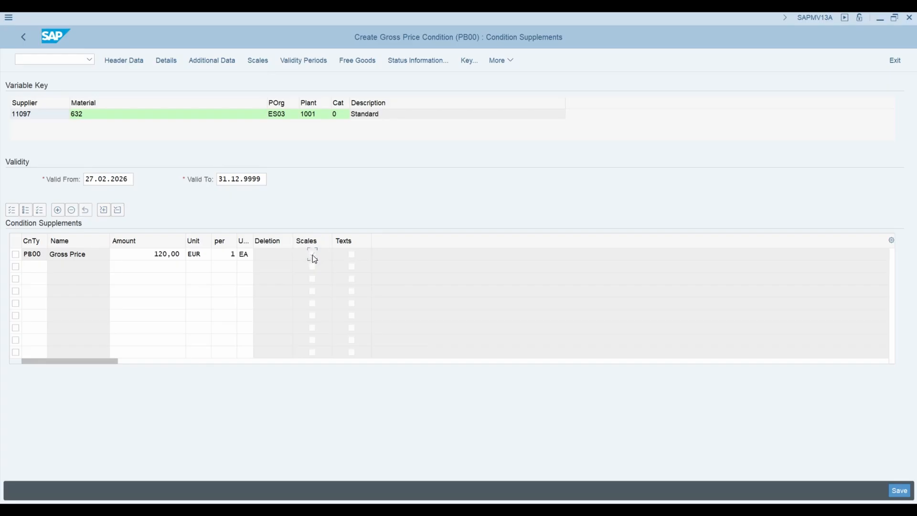
{"action": "left_click", "coordinate": [313, 256]}
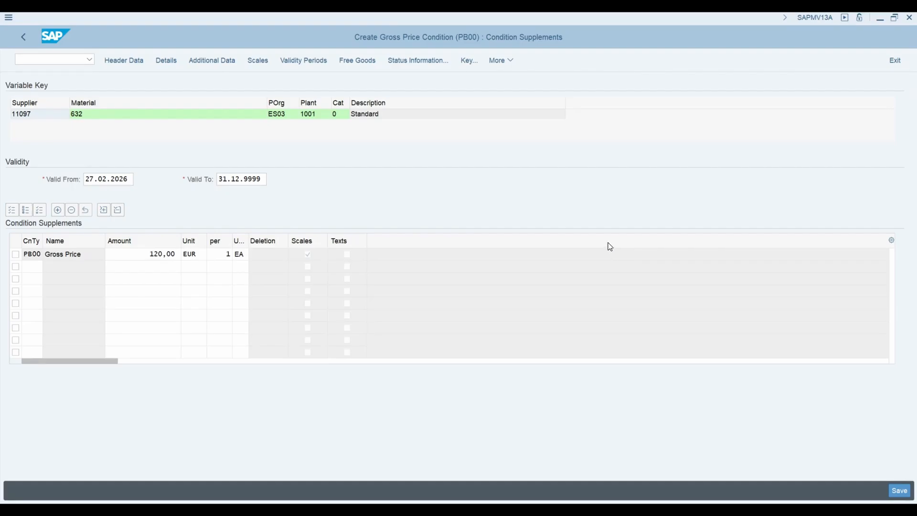
{"action": "left_click", "coordinate": [23, 37]}
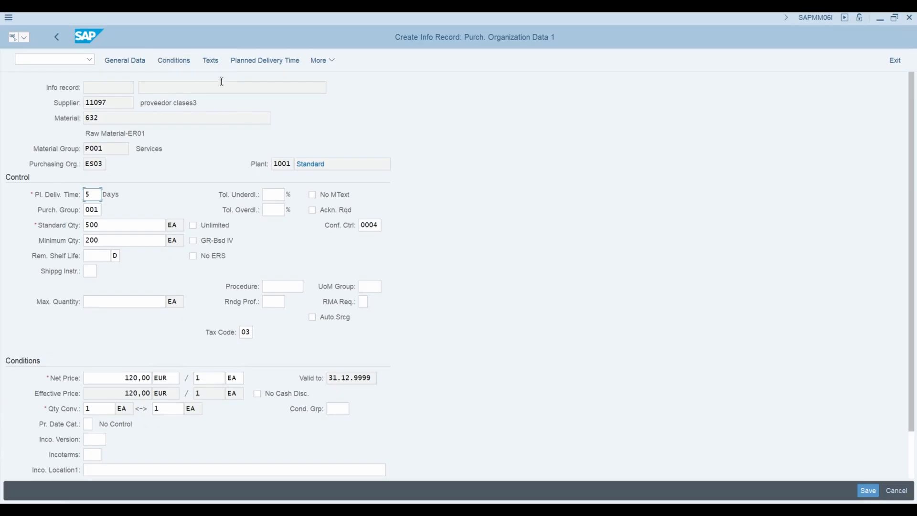
Open the info record texts and enter the info memo "Check quality certificate before release."
{"action": "left_click", "coordinate": [214, 62]}
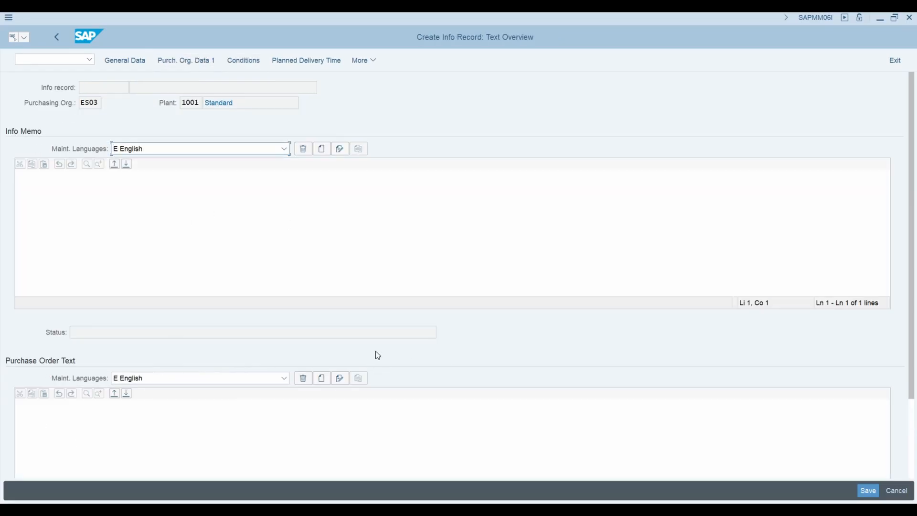
{"action": "scroll", "coordinate": [375, 351], "scroll_direction": "down", "scroll_amount": 2}
{"action": "scroll", "coordinate": [347, 356], "scroll_direction": "down", "scroll_amount": 2}
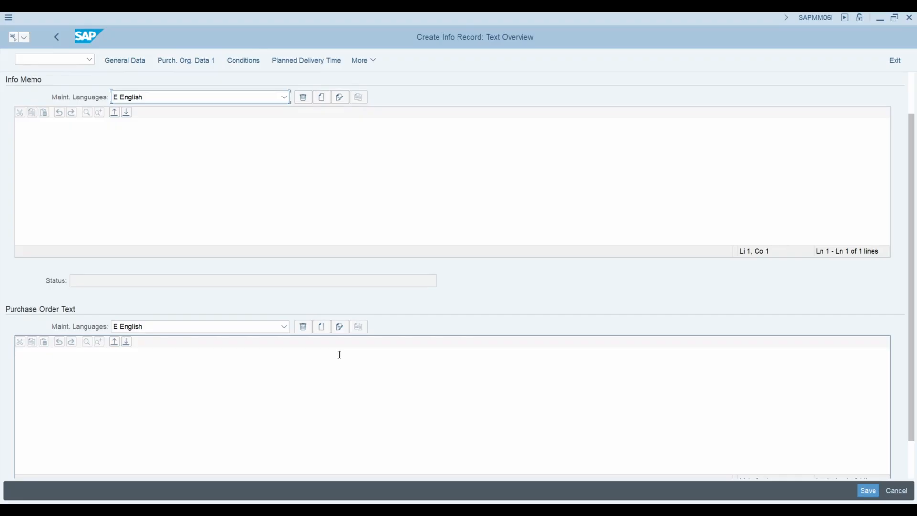
{"action": "scroll", "coordinate": [340, 354], "scroll_direction": "up", "scroll_amount": 4}
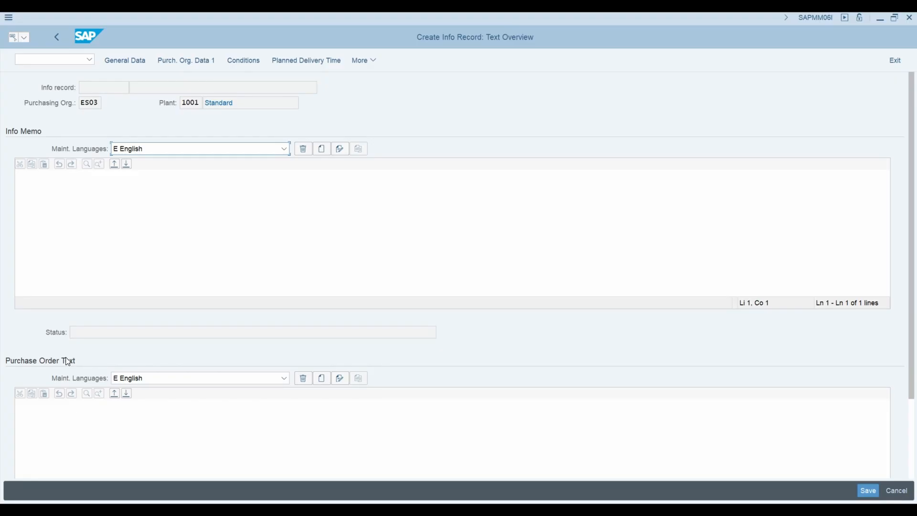
{"action": "left_click", "coordinate": [57, 174]}
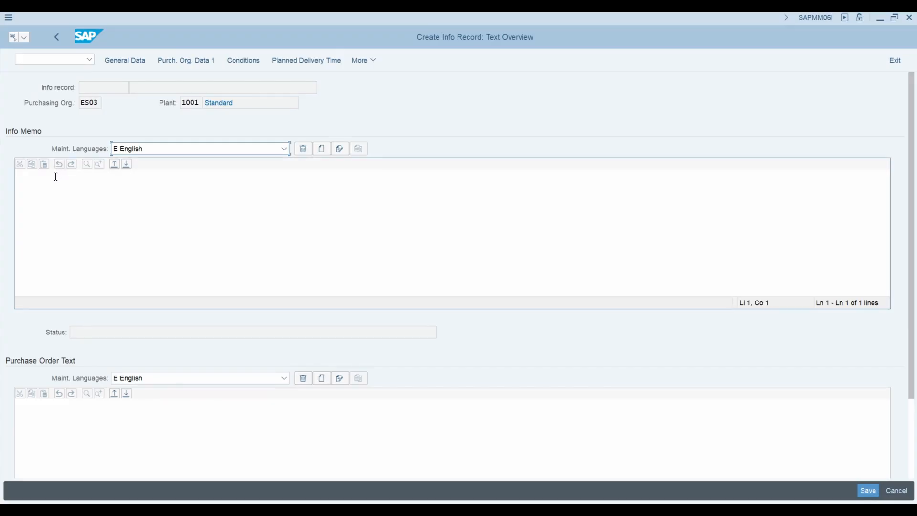
{"action": "left_click", "coordinate": [42, 198]}
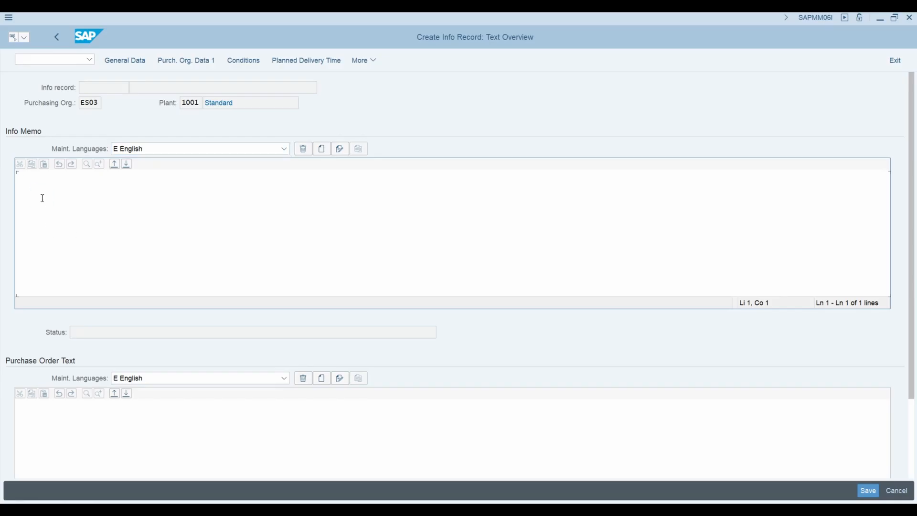
{"action": "type", "text": "Check quality certificate before release."}
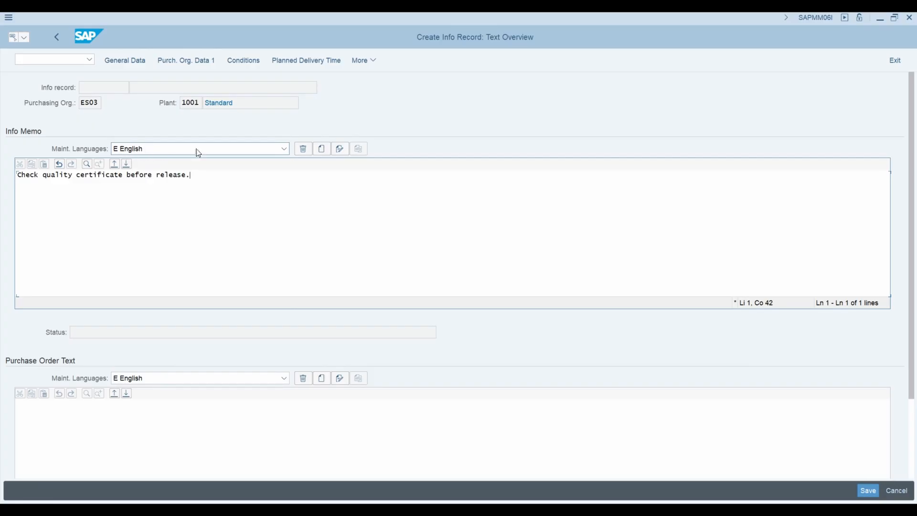
Enter the purchase order text "Attach the packing list to shipment."
{"action": "scroll", "coordinate": [210, 376], "scroll_direction": "down", "scroll_amount": 1}
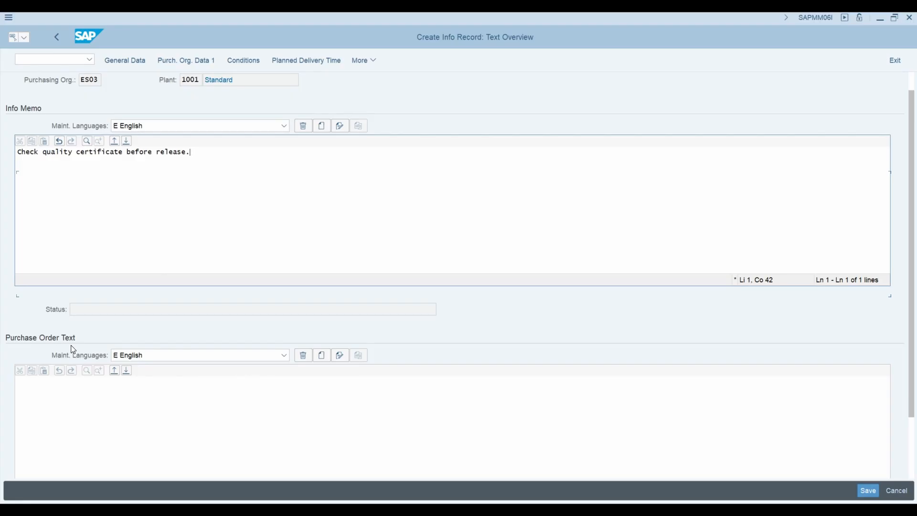
{"action": "left_click", "coordinate": [65, 397]}
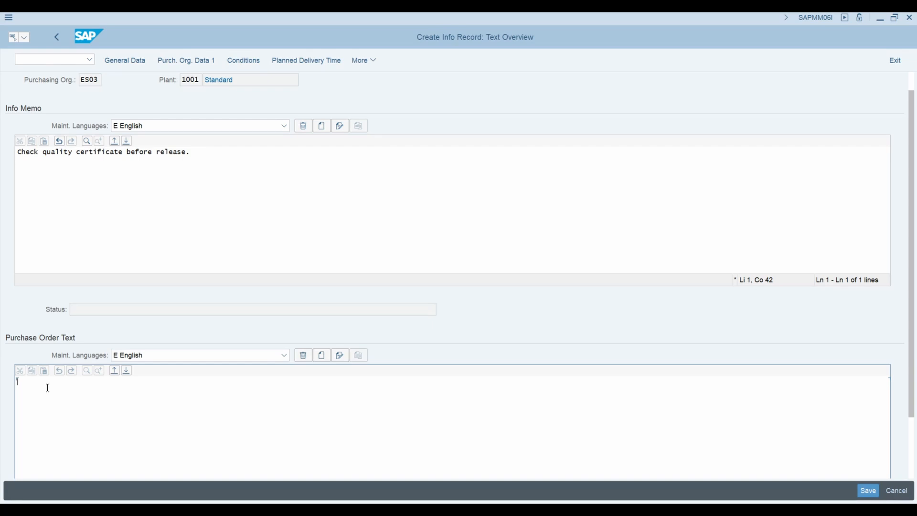
{"action": "type", "text": "Attach the packing list to shipment"}
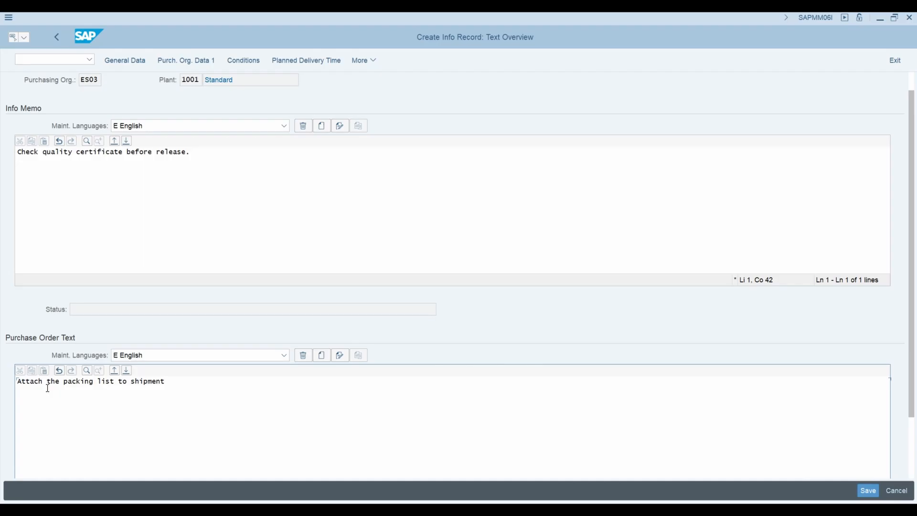
{"action": "type", "text": "."}
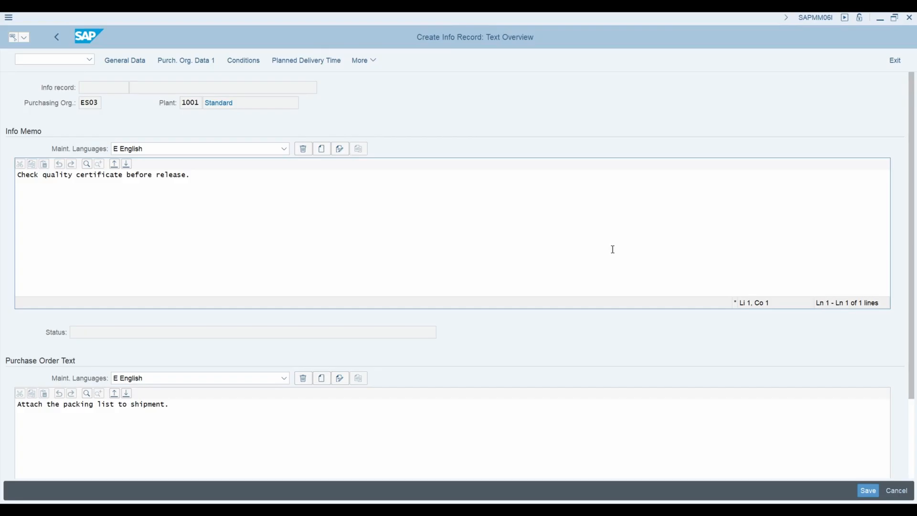
Open the general data of the info record and save the record
{"action": "left_click", "coordinate": [121, 61]}
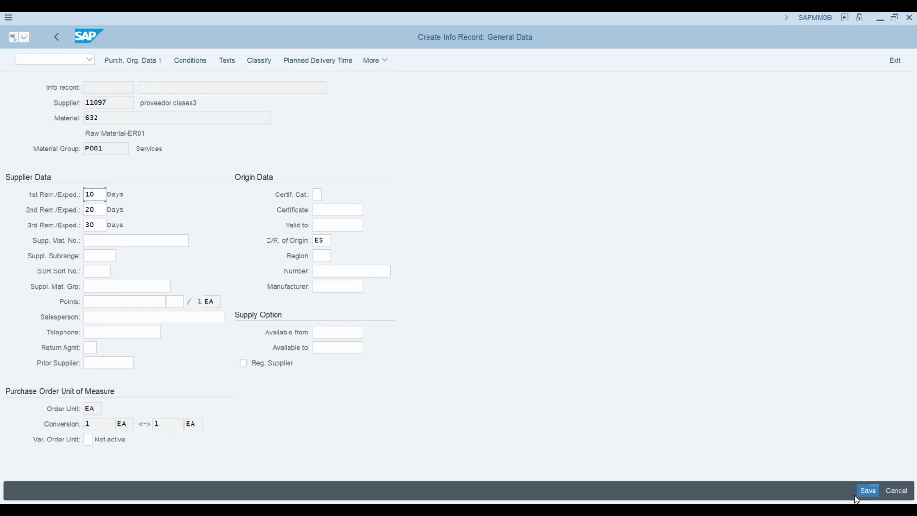
{"action": "left_click", "coordinate": [869, 491]}
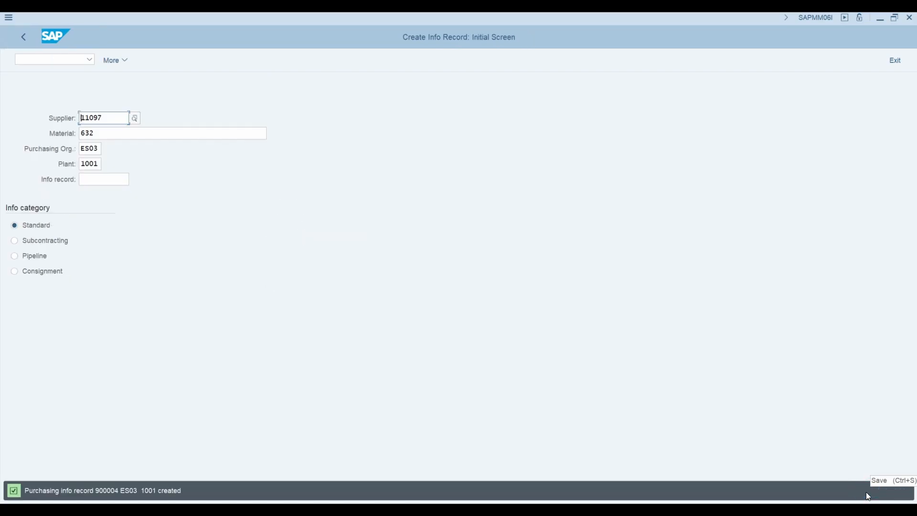
{"action": "left_click", "coordinate": [105, 491]}
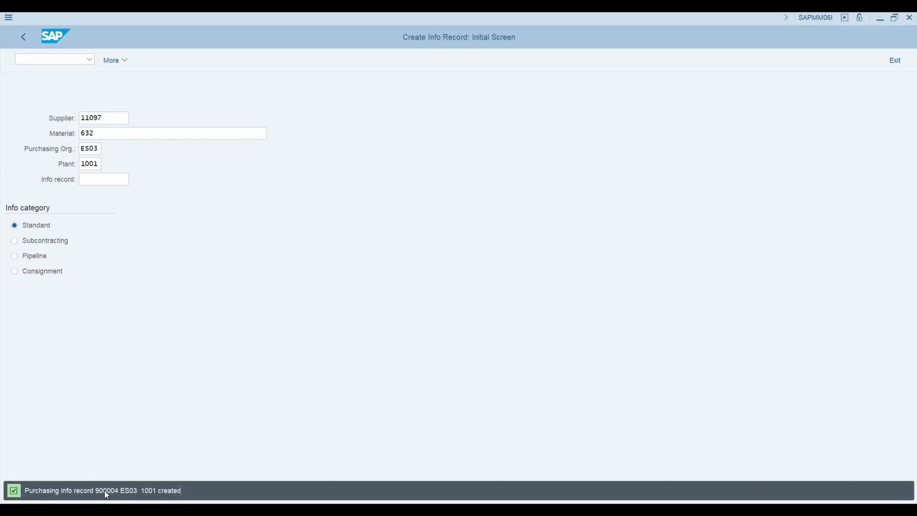
{"action": "double_click", "coordinate": [108, 491]}
{"action": "left_click", "coordinate": [20, 489]}
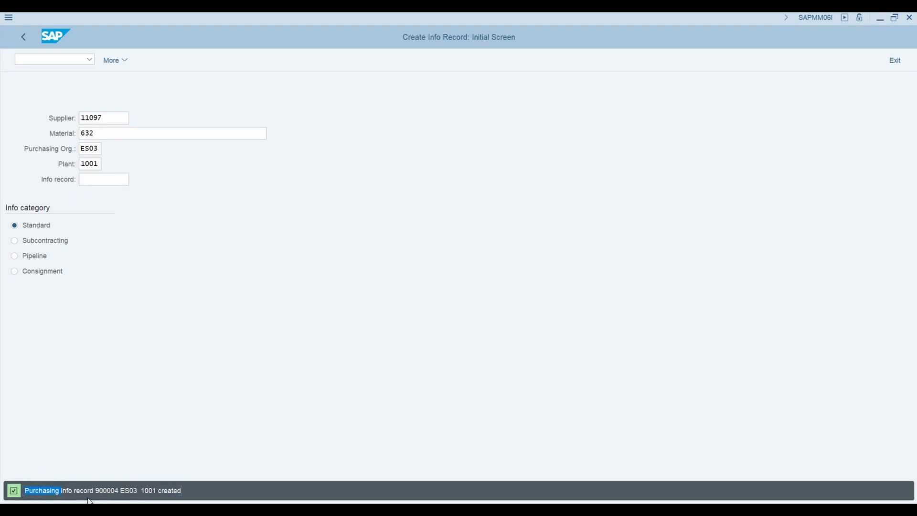
{"action": "left_click_drag", "start_coordinate": [96, 490], "coordinate": [111, 491]}
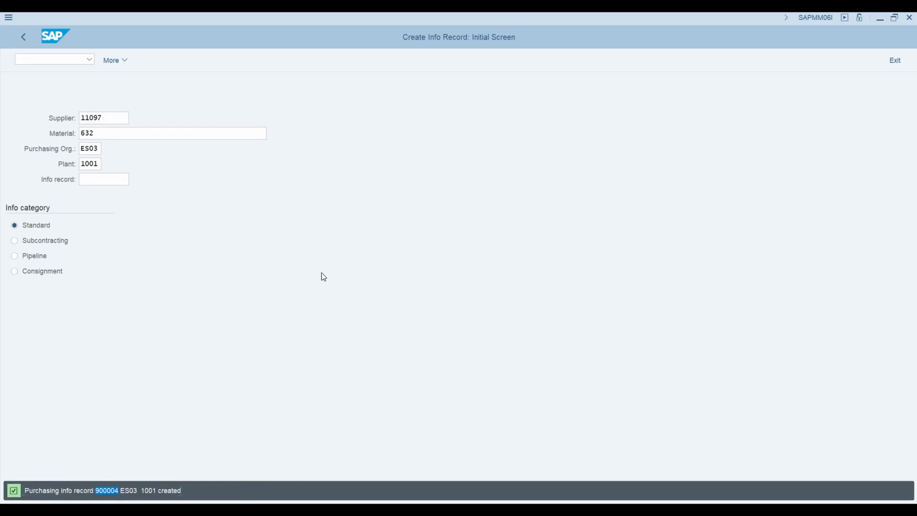
{"action": "left_click", "coordinate": [339, 307]}
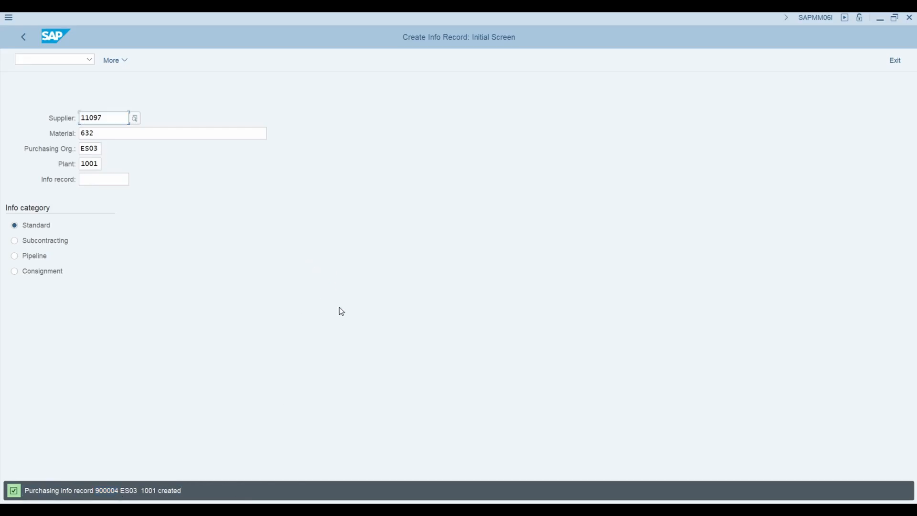
Open a new GUI window and start transaction ME13 to display an info record
{"action": "left_click", "coordinate": [9, 20]}
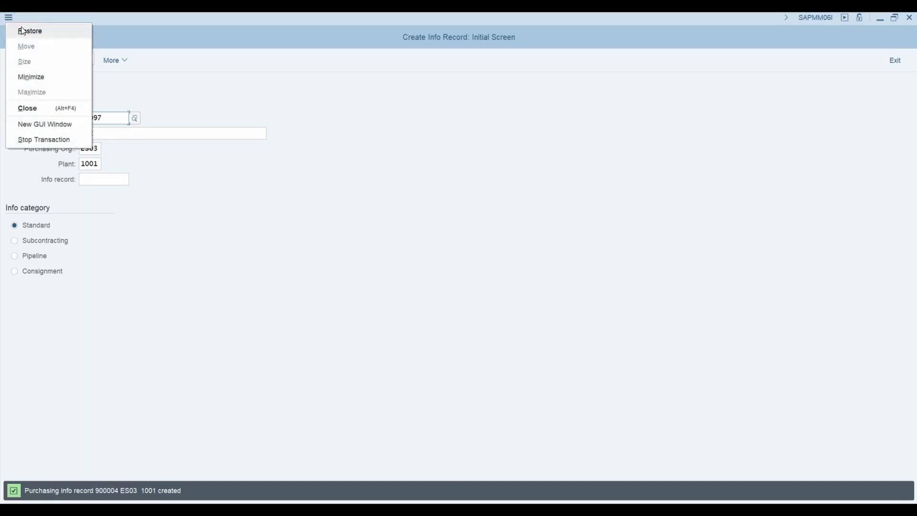
{"action": "left_click", "coordinate": [44, 125]}
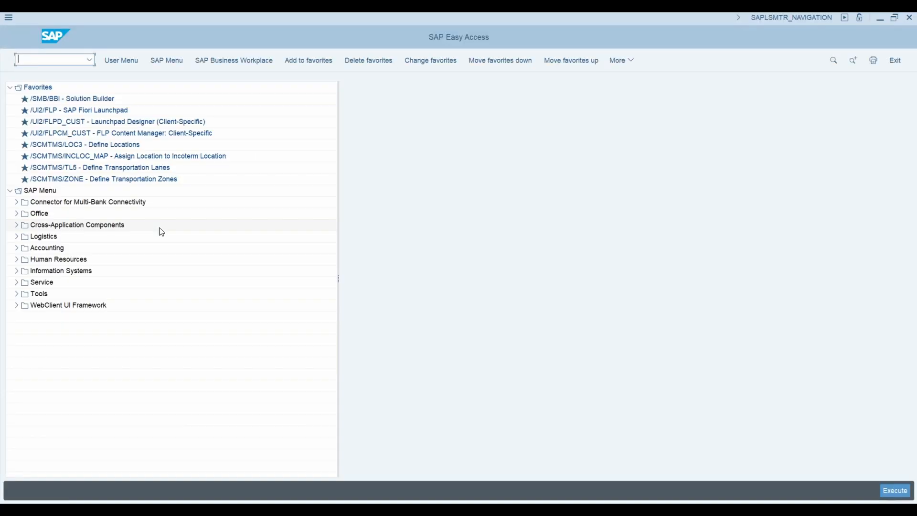
{"action": "type", "text": "me13"}
{"action": "key", "text": "Return"}
Display the general data of purchasing info record 900004
{"action": "left_click", "coordinate": [111, 178]}
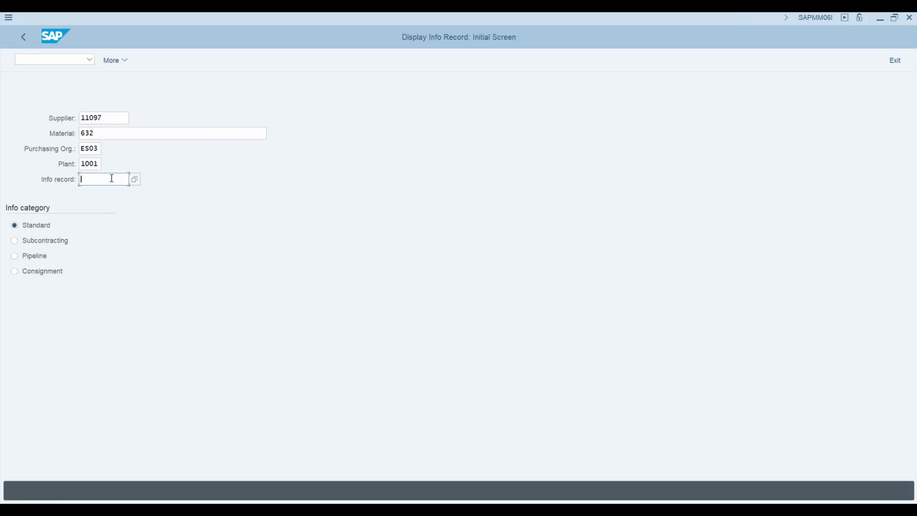
{"action": "type", "text": "900004"}
{"action": "key", "text": "Return"}
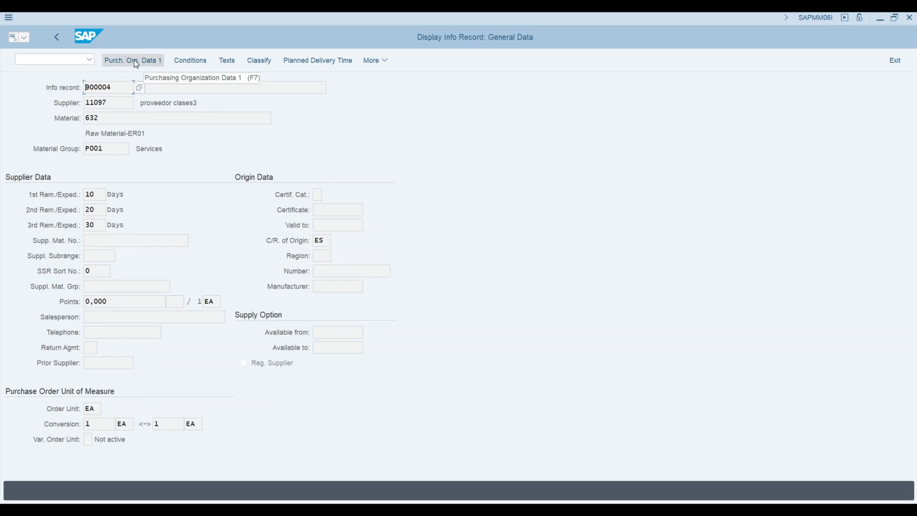
Review the purchasing organization data, gross price conditions and texts of the displayed info record
{"action": "left_click", "coordinate": [136, 61]}
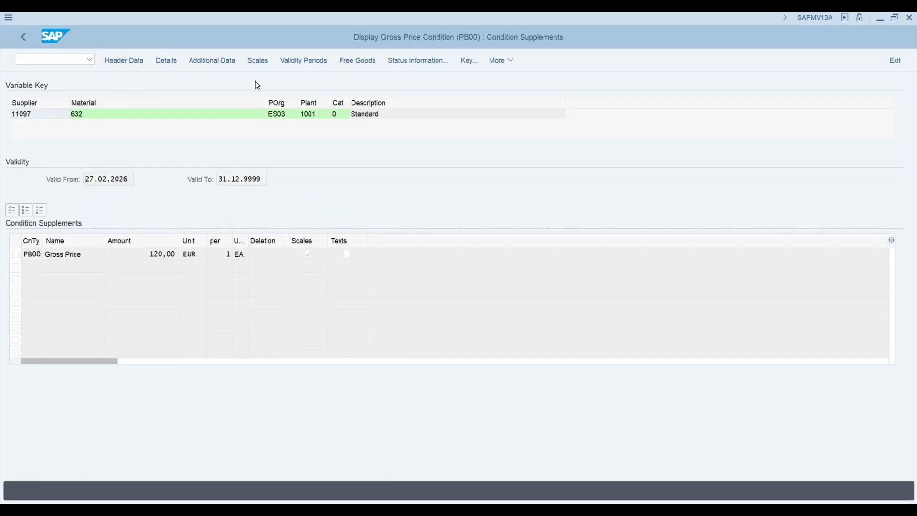
{"action": "left_click", "coordinate": [206, 61]}
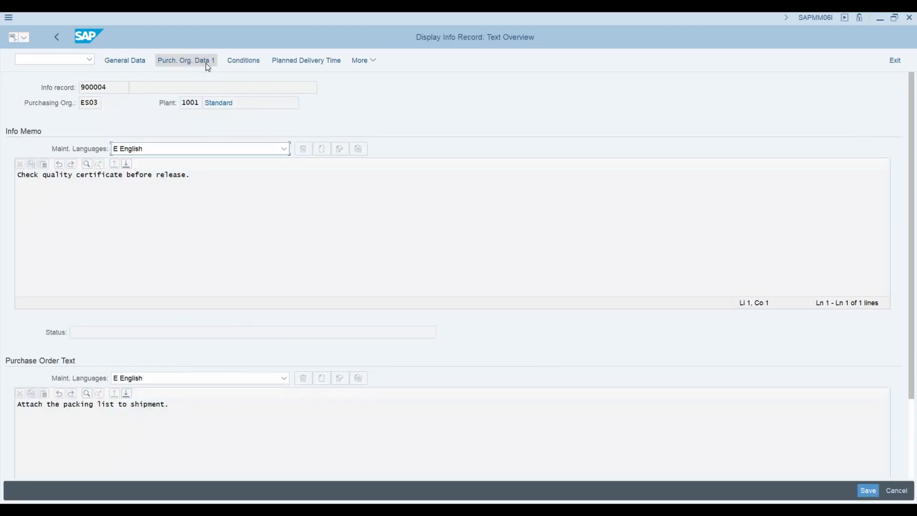
{"action": "left_click", "coordinate": [57, 37]}
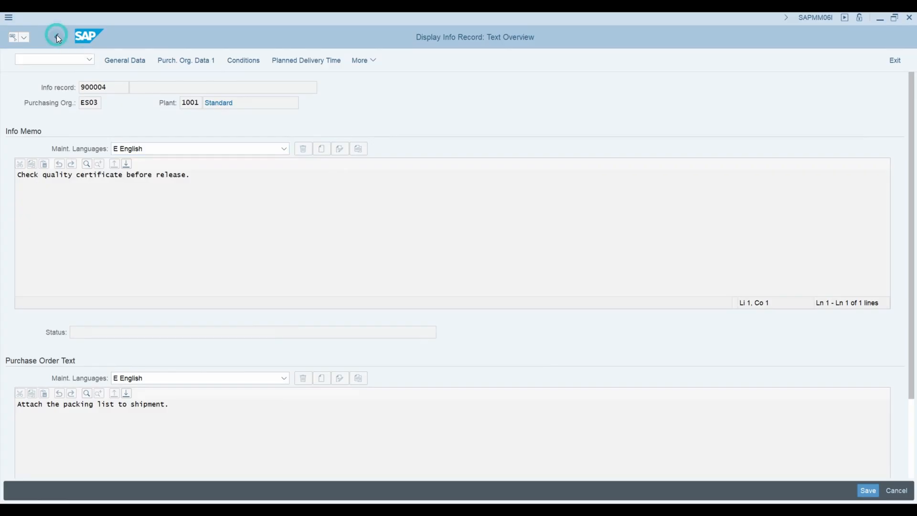
Start transaction ME12, open info record 900004 for changing, and go to its purchasing organization data 1
{"action": "left_click", "coordinate": [39, 60]}
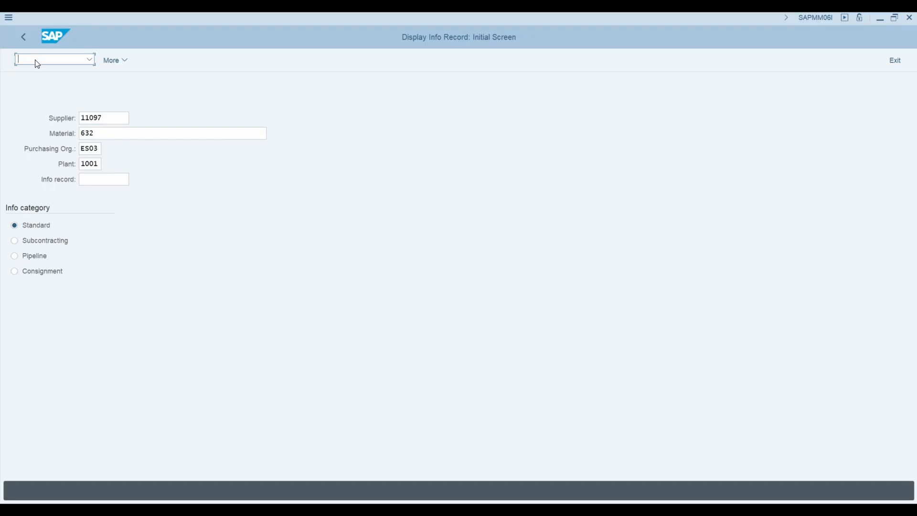
{"action": "type", "text": "/nme12"}
{"action": "key", "text": "Return"}
{"action": "left_click", "coordinate": [97, 179]}
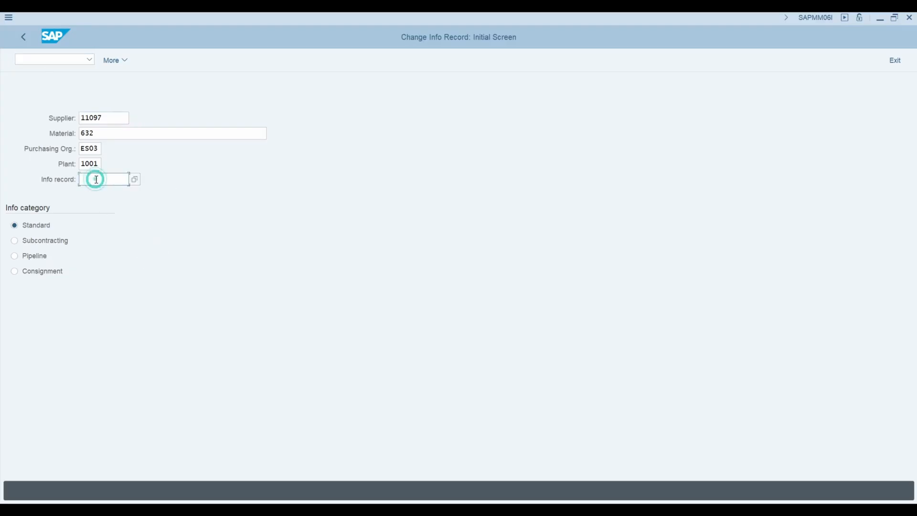
{"action": "left_click", "coordinate": [96, 180]}
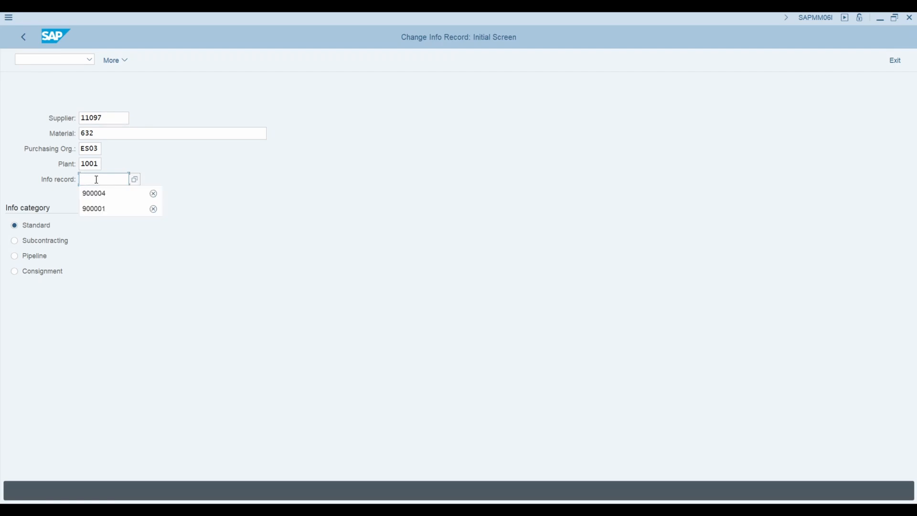
{"action": "left_click", "coordinate": [104, 197]}
{"action": "key", "text": "Return"}
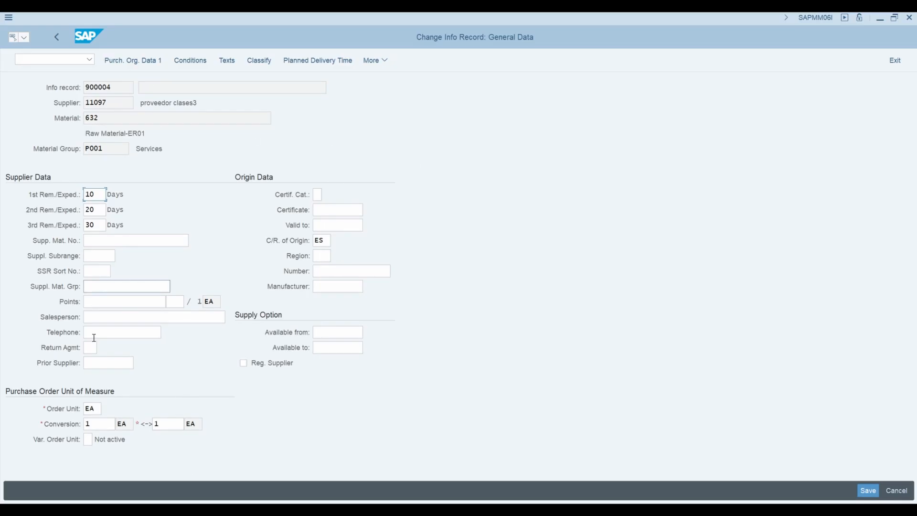
{"action": "left_click", "coordinate": [127, 60]}
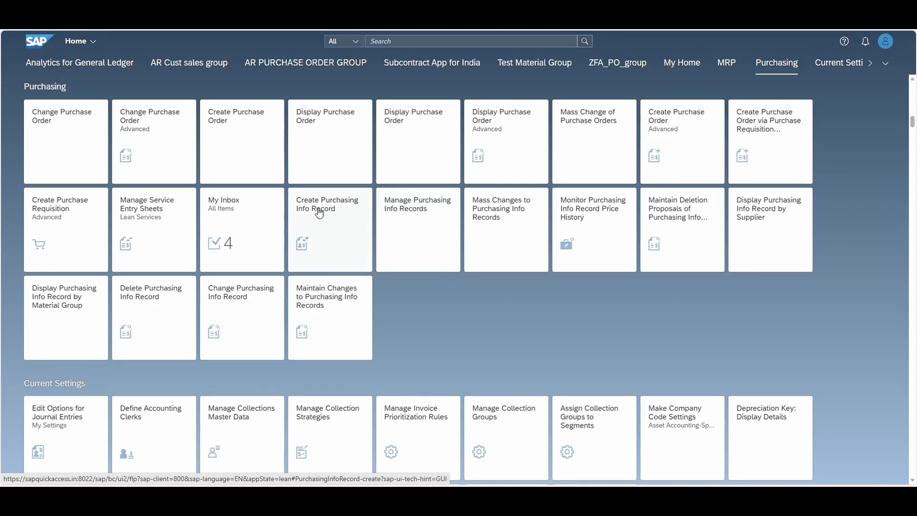
Open the Fiori app Create Purchasing Info Record, view the general data for supplier 11097 and material 133, and leave without saving
{"action": "left_click", "coordinate": [333, 219]}
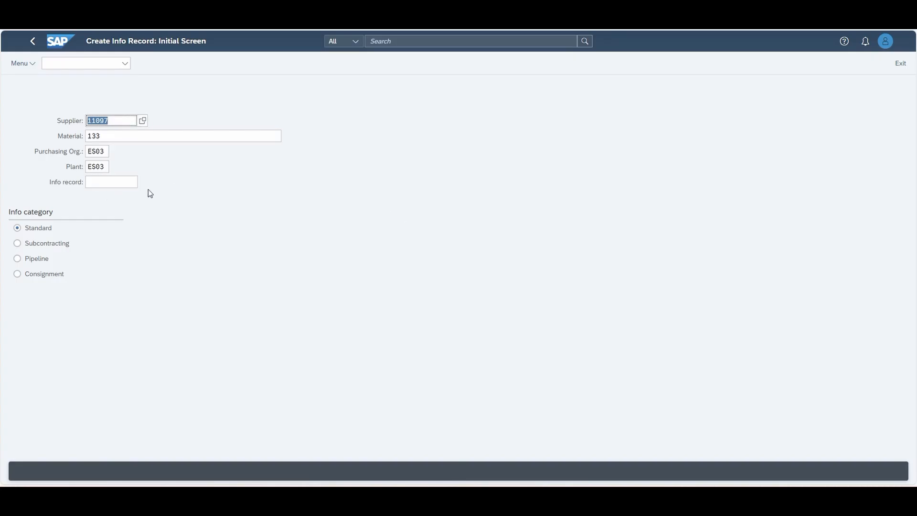
{"action": "left_click", "coordinate": [107, 137]}
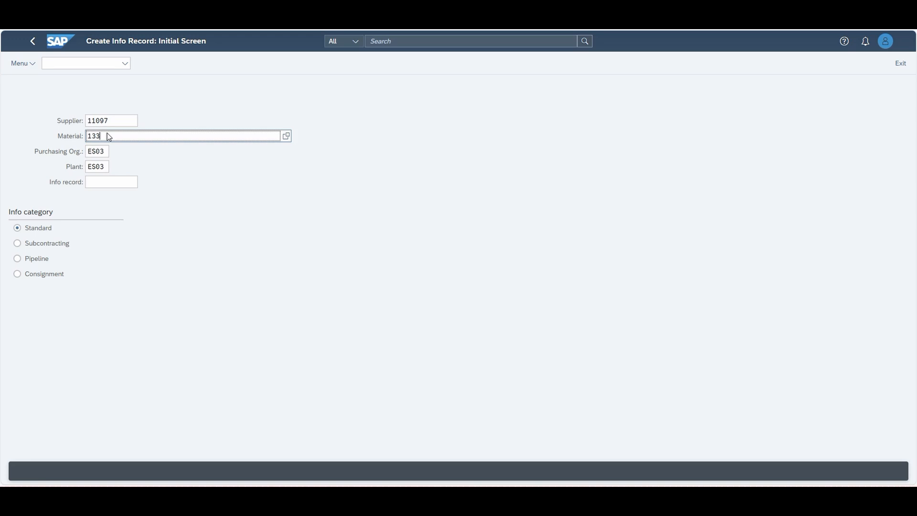
{"action": "key", "text": "Return"}
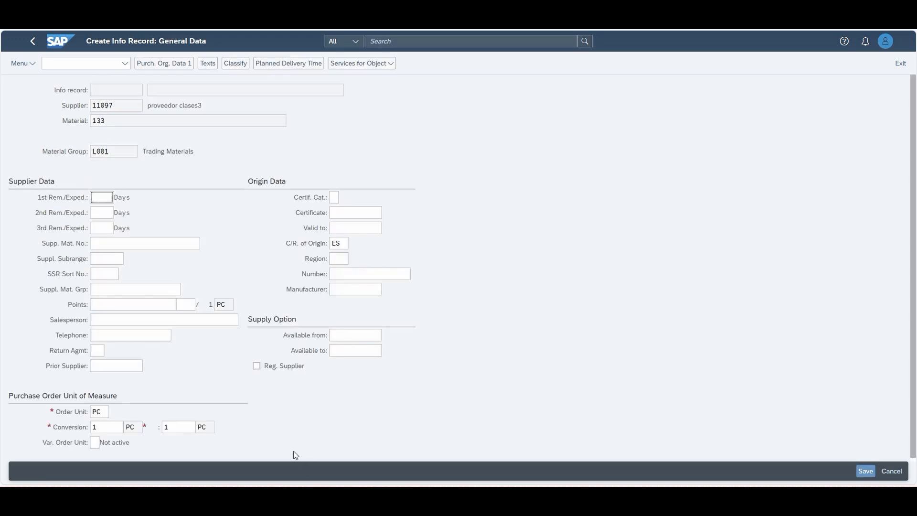
{"action": "scroll", "coordinate": [457, 392], "scroll_direction": "down", "scroll_amount": 1}
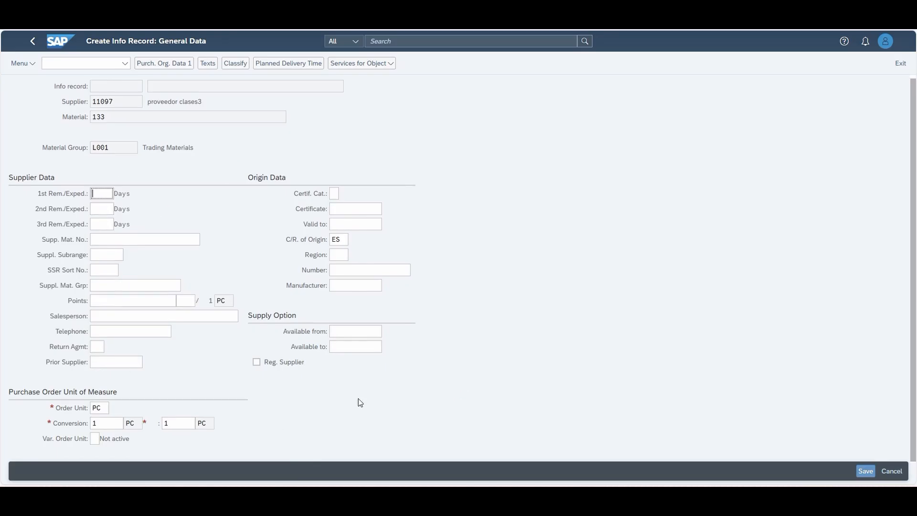
{"action": "scroll", "coordinate": [97, 86], "scroll_direction": "up", "scroll_amount": 1}
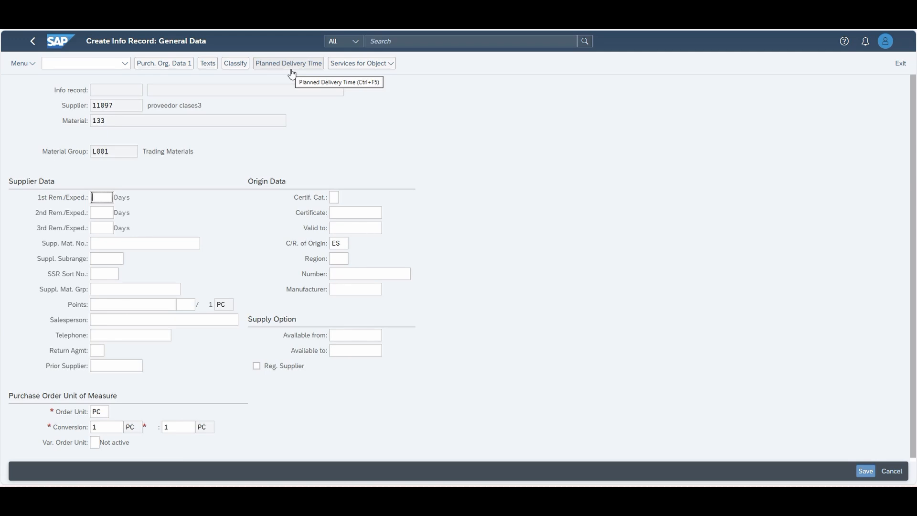
{"action": "left_click", "coordinate": [32, 44]}
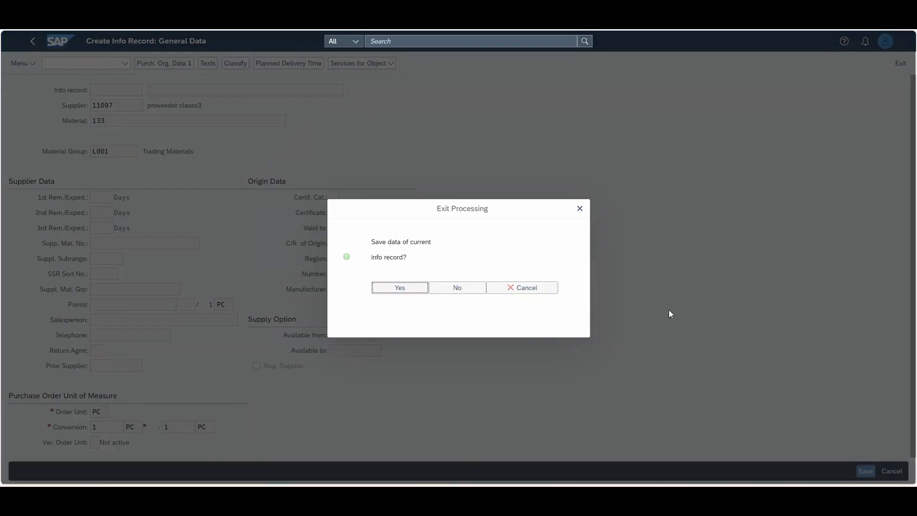
{"action": "left_click", "coordinate": [458, 292]}
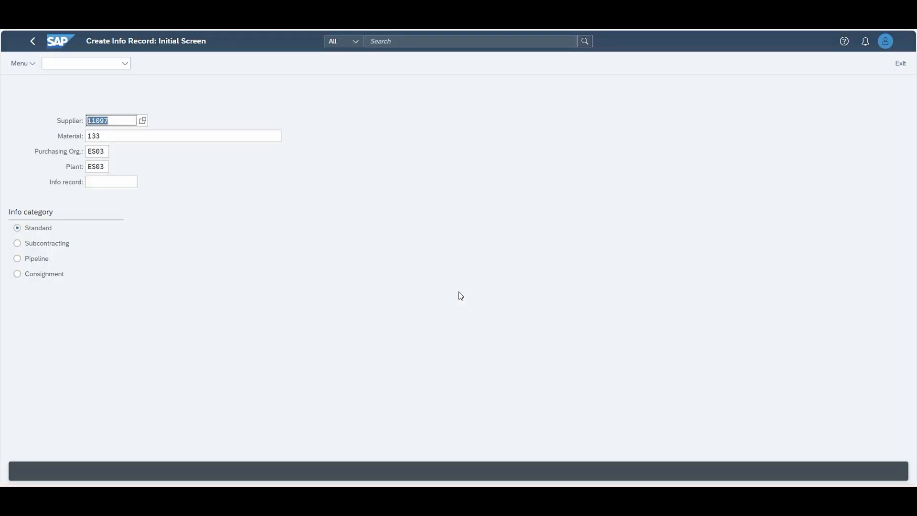
{"action": "left_click", "coordinate": [36, 44]}
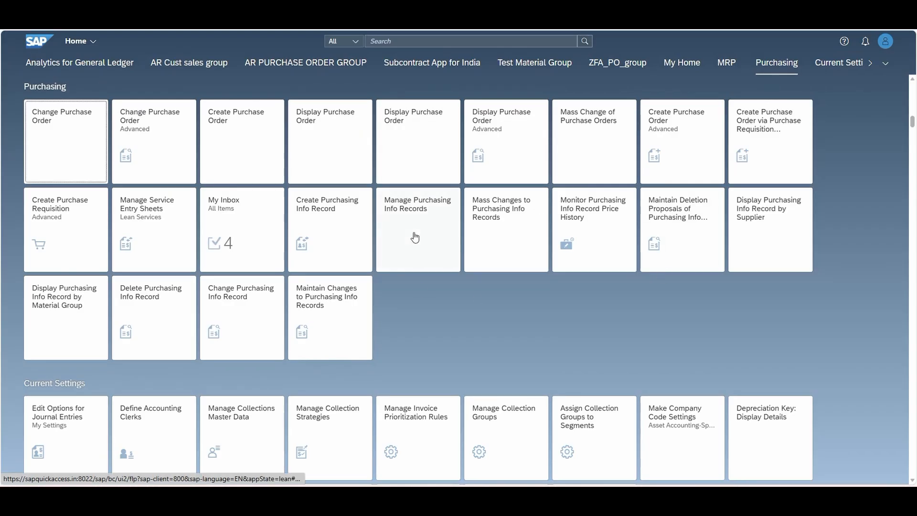
Open the Manage Purchasing Info Records app and filter by material 133 in plant ES03
{"action": "left_click", "coordinate": [421, 225]}
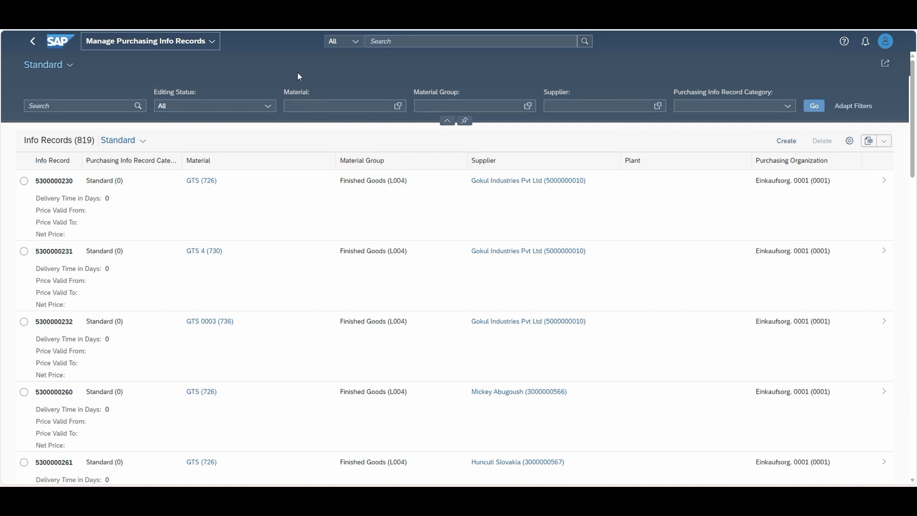
{"action": "left_click", "coordinate": [325, 106]}
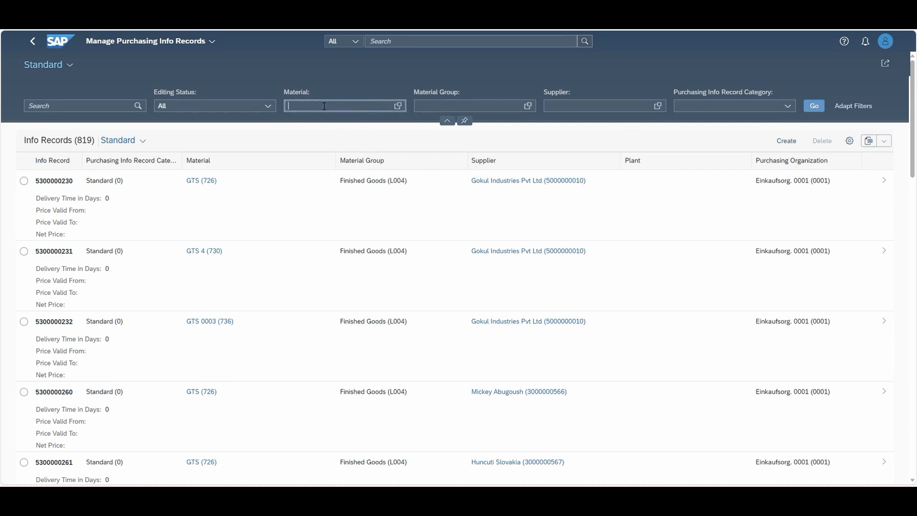
{"action": "type", "text": "133"}
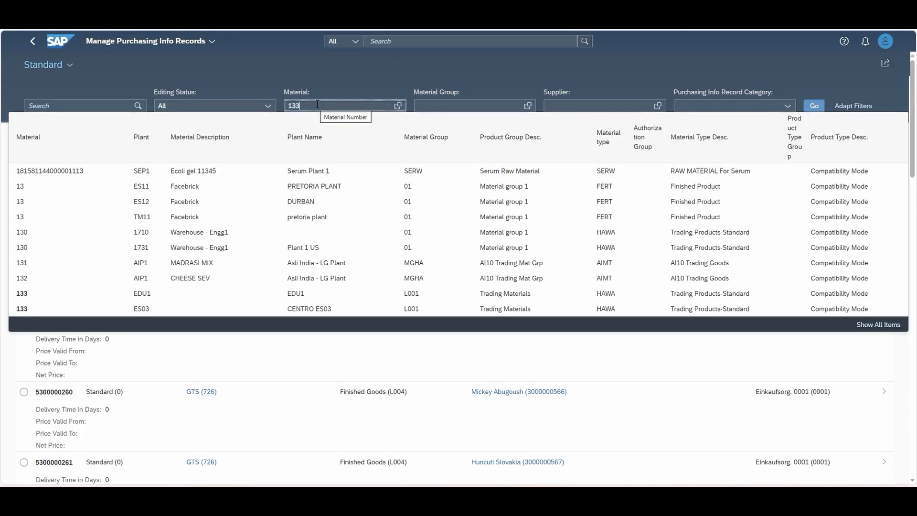
{"action": "left_click", "coordinate": [22, 310]}
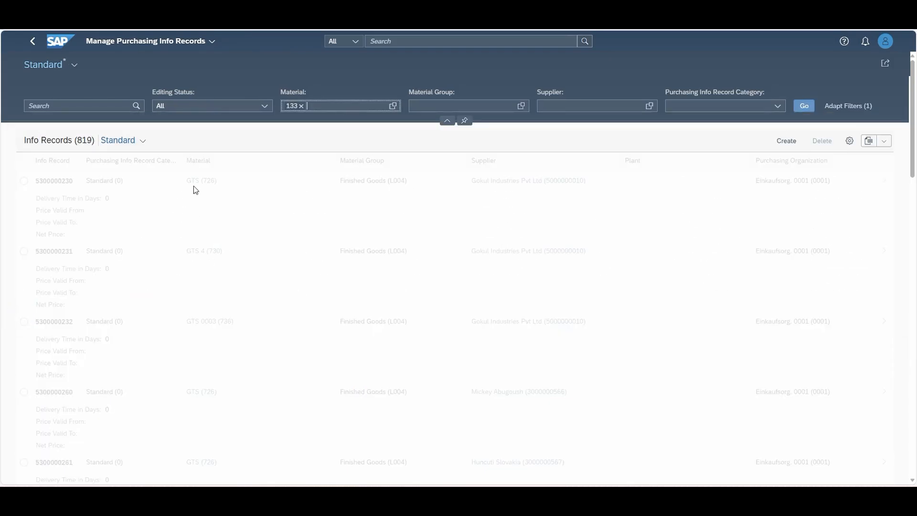
Add supplier 11097 with purchasing organization ES03 as a filter and search the info records
{"action": "left_click", "coordinate": [574, 106]}
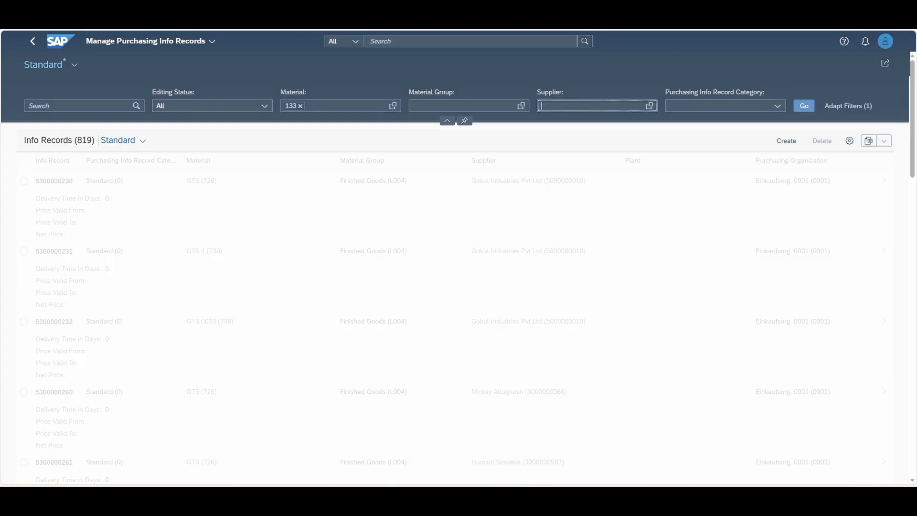
{"action": "left_click", "coordinate": [557, 101]}
{"action": "type", "text": "11097"}
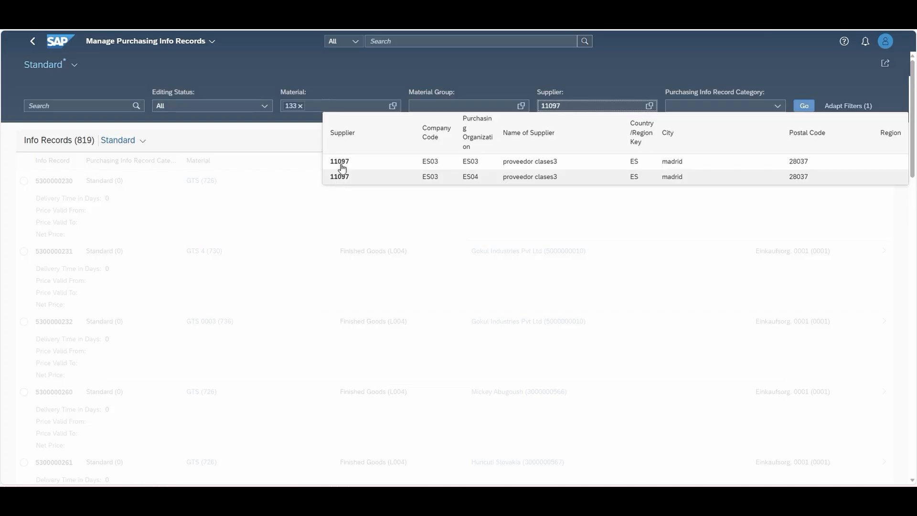
{"action": "left_click", "coordinate": [342, 165]}
{"action": "left_click", "coordinate": [804, 105]}
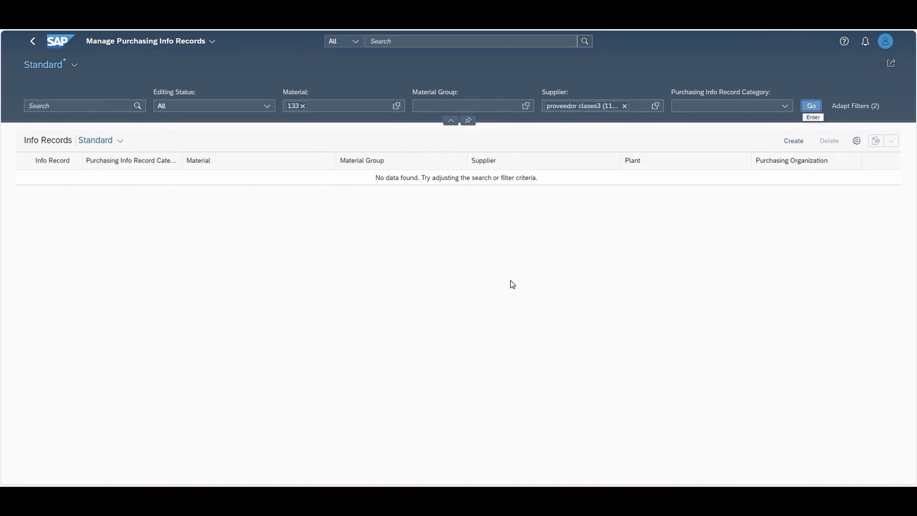
Start a new purchasing info record with the category Standard and set its supplier to 11097
{"action": "left_click", "coordinate": [794, 142]}
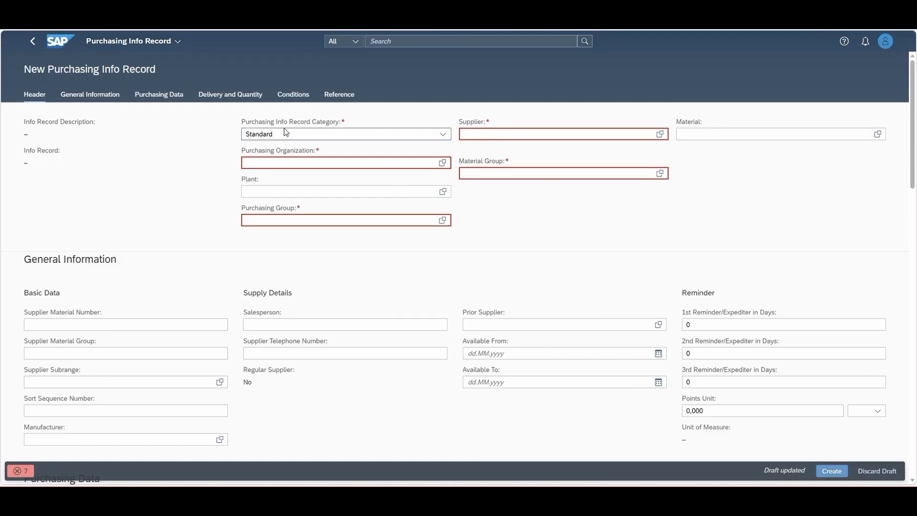
{"action": "left_click", "coordinate": [436, 134]}
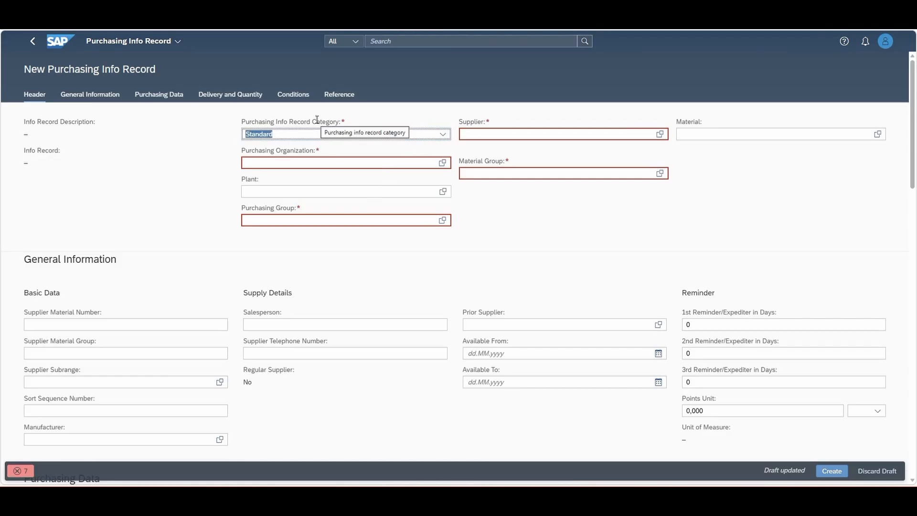
{"action": "left_click", "coordinate": [487, 135]}
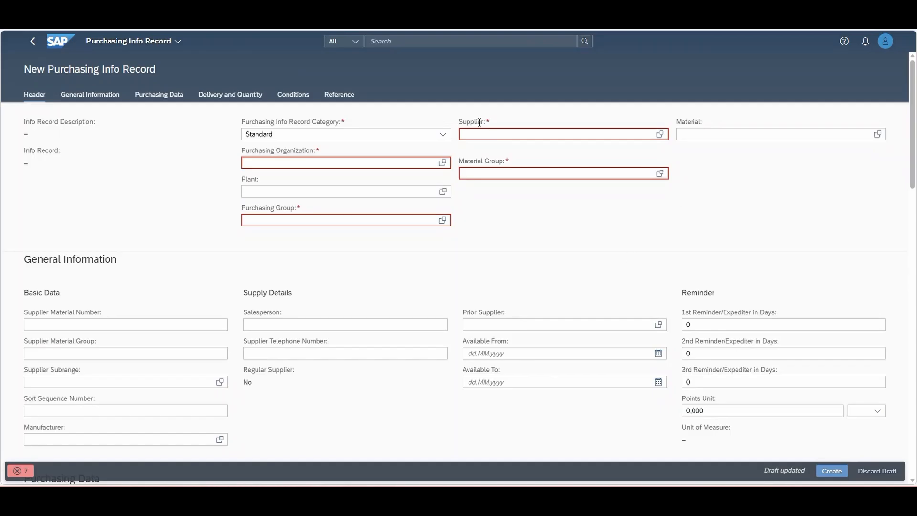
{"action": "left_click", "coordinate": [485, 131]}
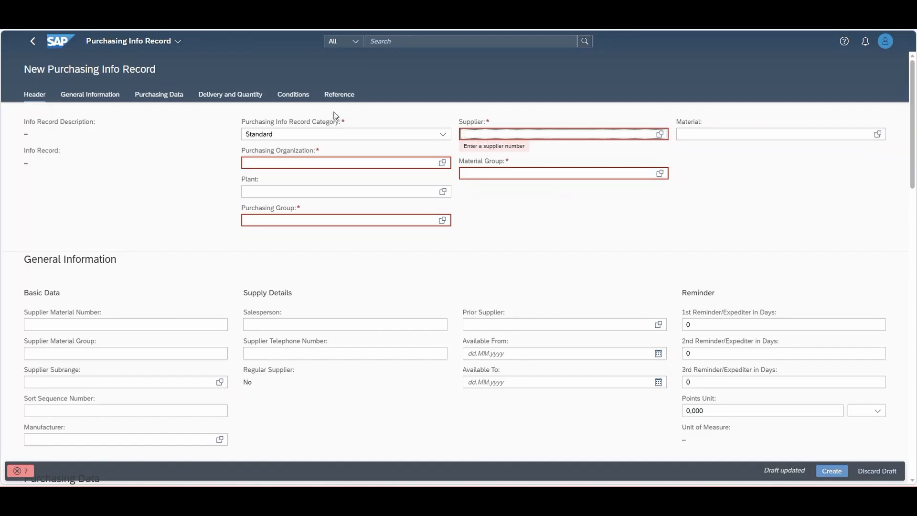
{"action": "type", "text": "11097"}
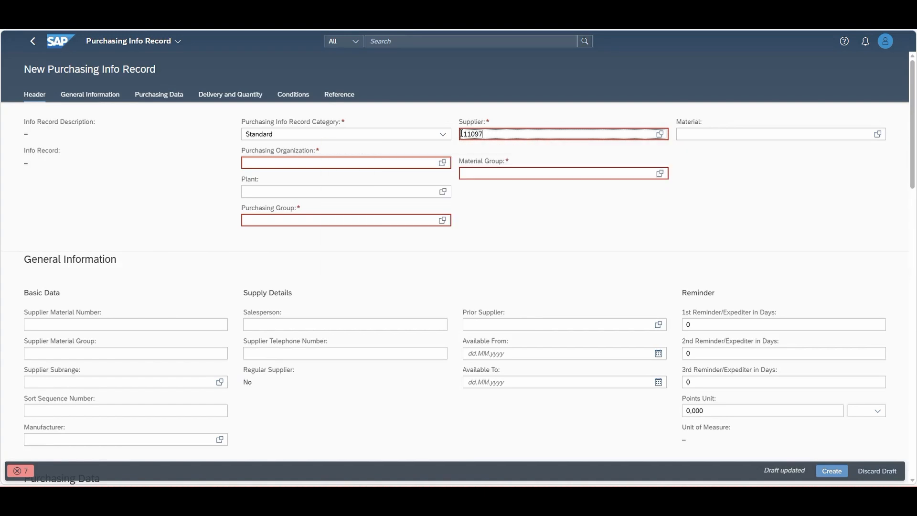
{"action": "left_click", "coordinate": [381, 211]}
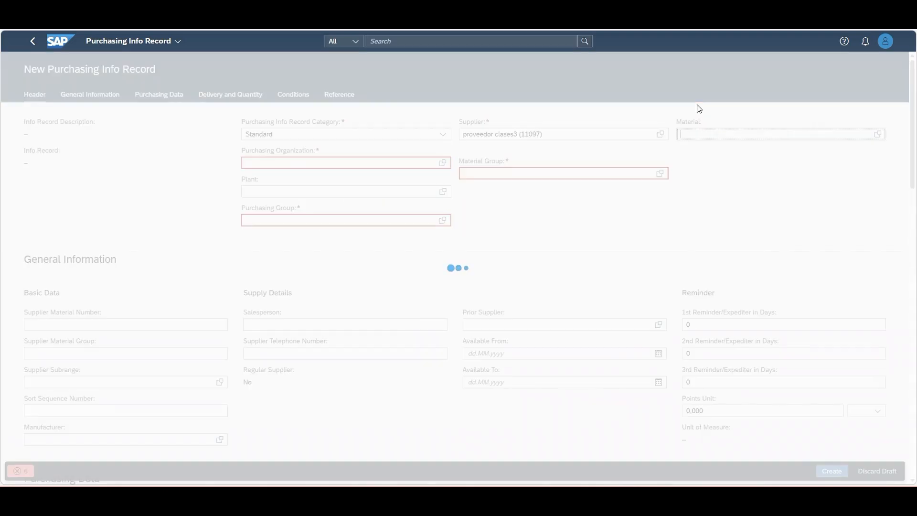
Set the new info record's material to 133 using the entry for plant ES03
{"action": "type", "text": "33"}
{"action": "key", "text": "BackSpace"}
{"action": "key", "text": "BackSpace"}
{"action": "key", "text": "BackSpace"}
{"action": "type", "text": "133"}
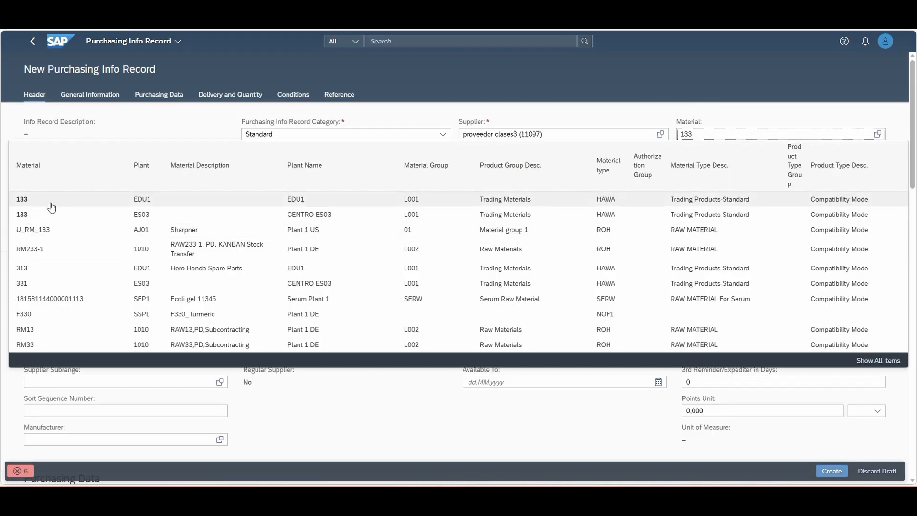
{"action": "left_click", "coordinate": [43, 213]}
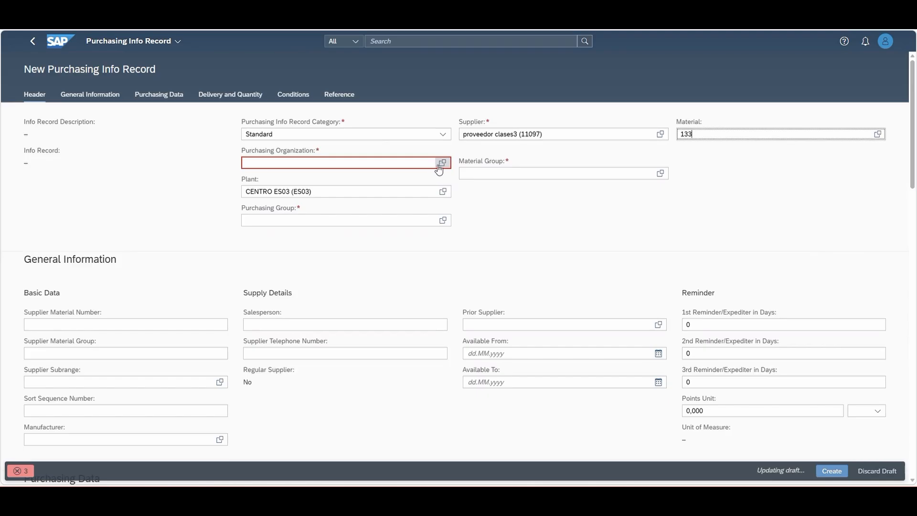
Set the purchasing organization of the new info record to ES03 (ORG.COMPRAS ES03)
{"action": "left_click", "coordinate": [339, 163]}
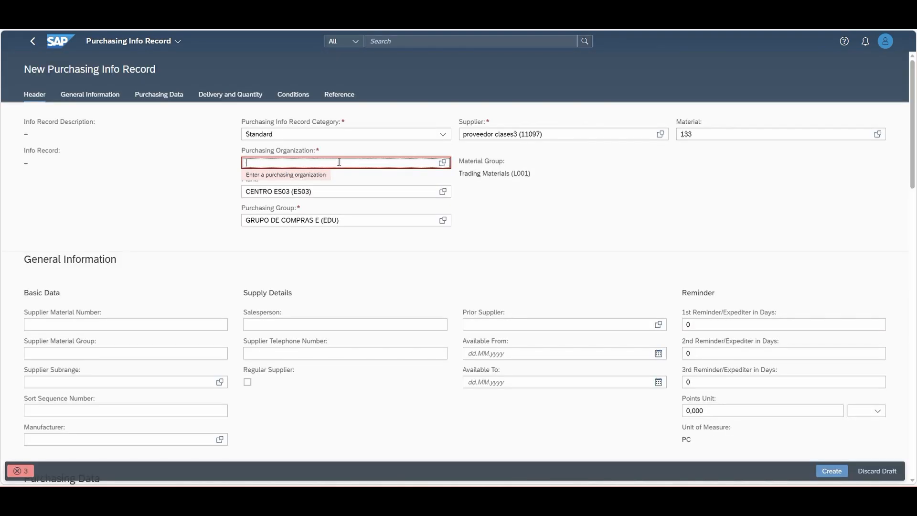
{"action": "type", "text": "e"}
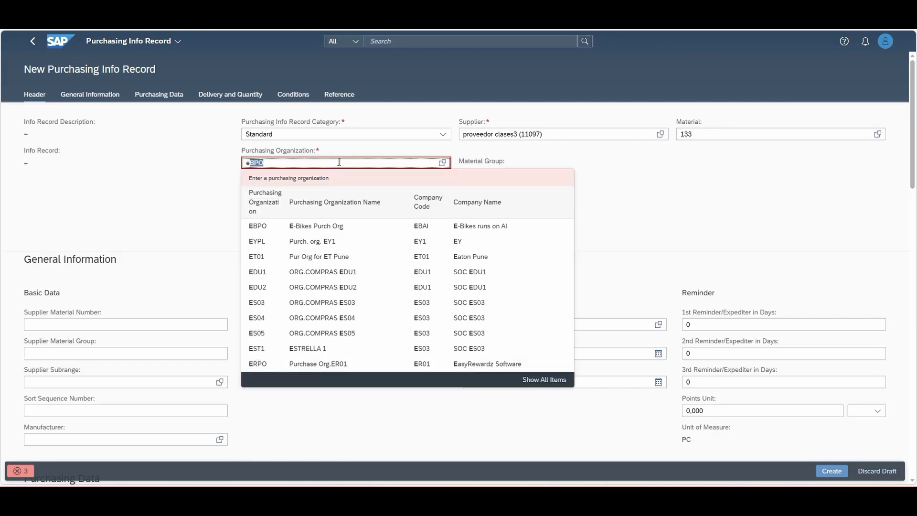
{"action": "type", "text": "s03"}
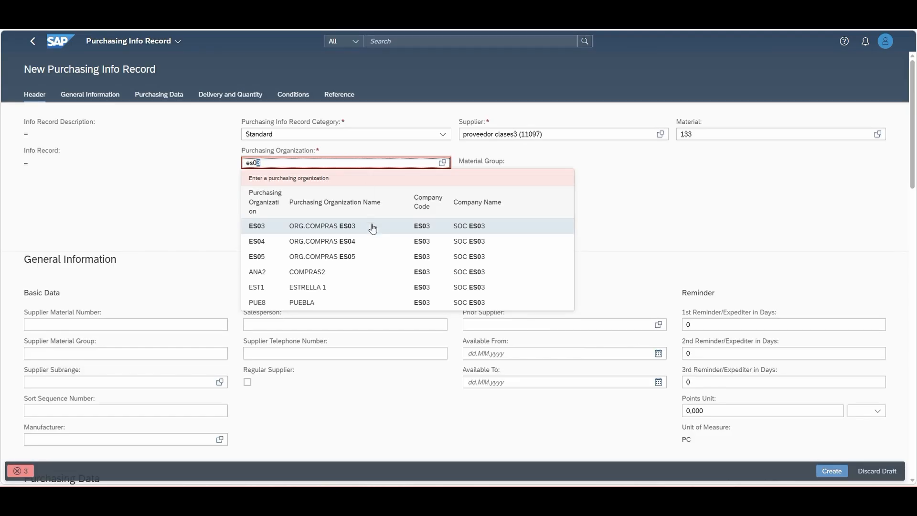
{"action": "key", "text": "Return"}
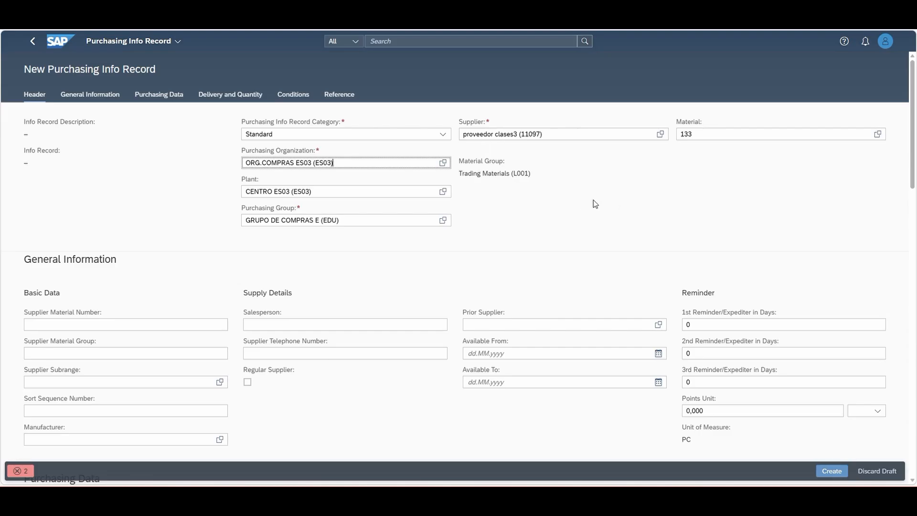
Set the supplier material number to TP-1515 in the general information of the new info record
{"action": "scroll", "coordinate": [534, 223], "scroll_direction": "down", "scroll_amount": 2}
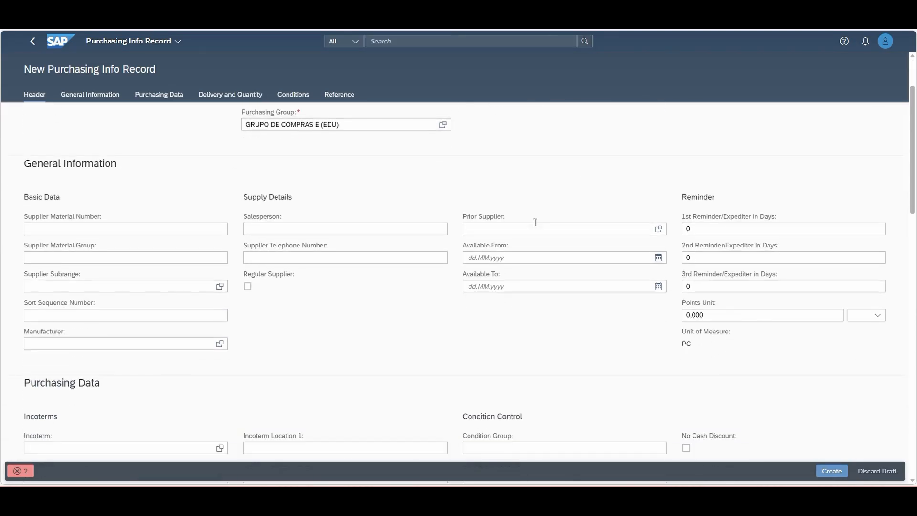
{"action": "scroll", "coordinate": [535, 222], "scroll_direction": "down", "scroll_amount": 1}
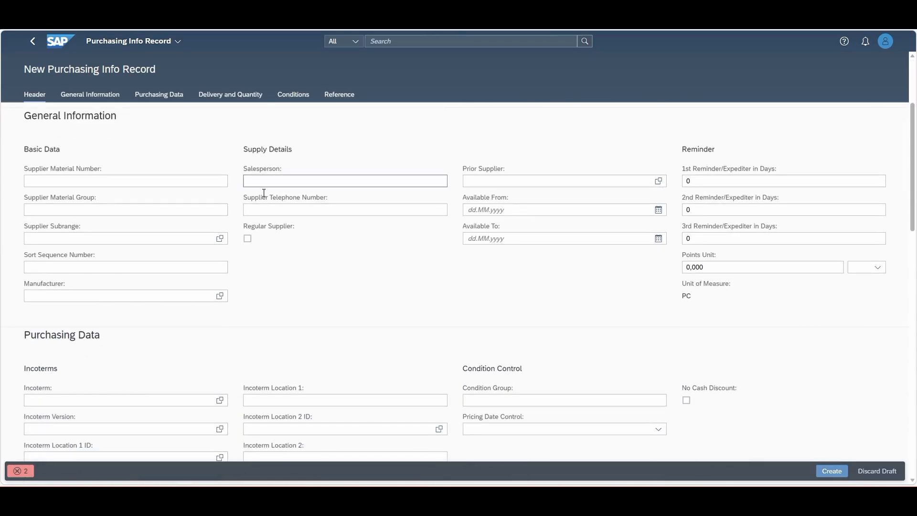
{"action": "left_click", "coordinate": [81, 180]}
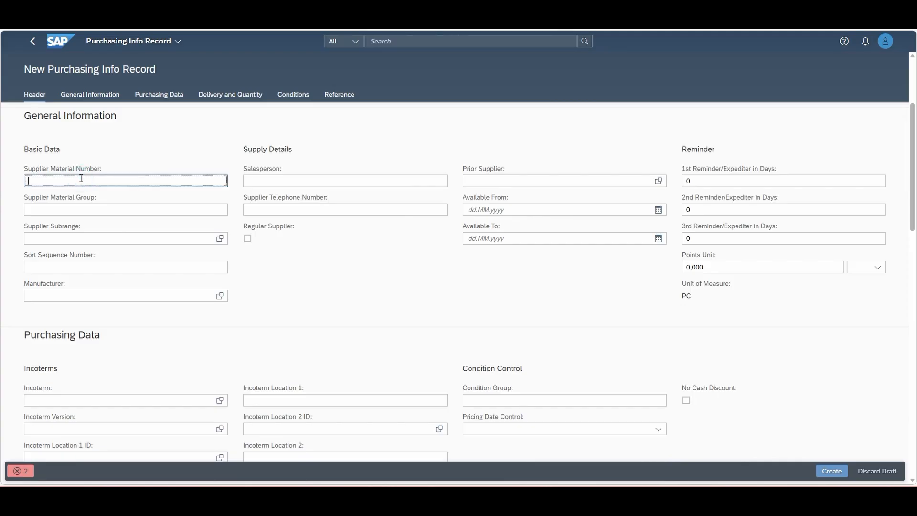
{"action": "type", "text": "TP-1"}
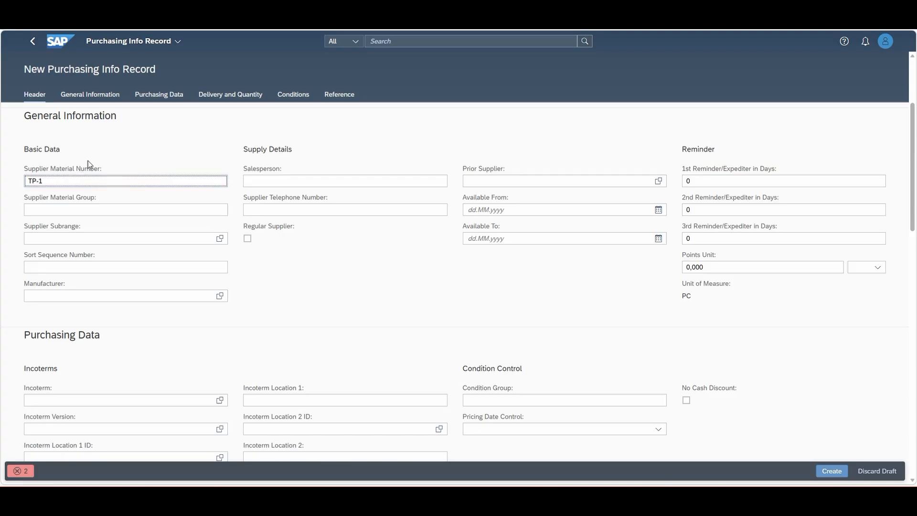
{"action": "type", "text": "515"}
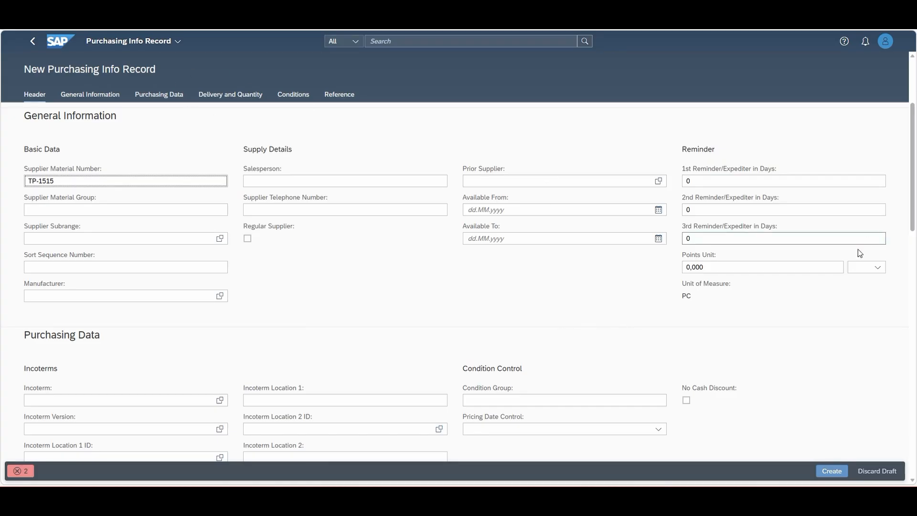
Set the delivery time to 5 days and both the under and over delivery tolerances to 5 %
{"action": "scroll", "coordinate": [846, 265], "scroll_direction": "down", "scroll_amount": 2}
{"action": "scroll", "coordinate": [833, 282], "scroll_direction": "down", "scroll_amount": 1}
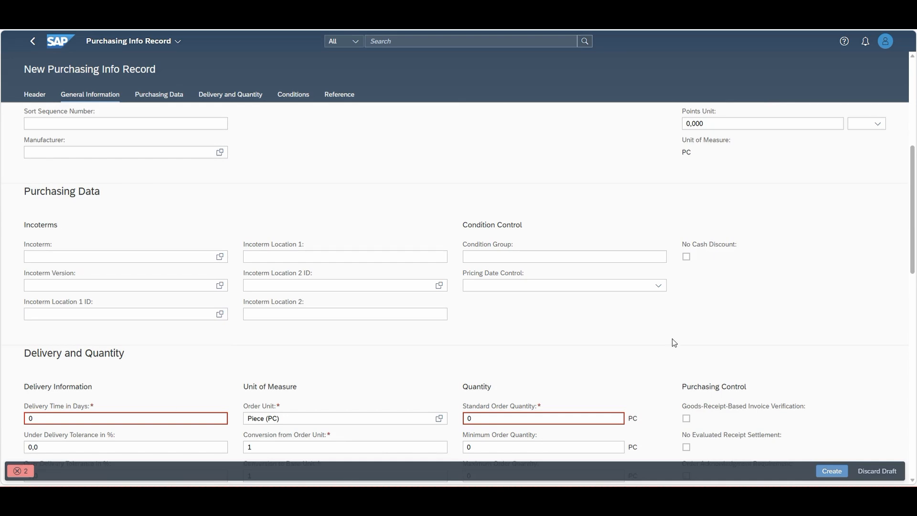
{"action": "scroll", "coordinate": [760, 305], "scroll_direction": "down", "scroll_amount": 2}
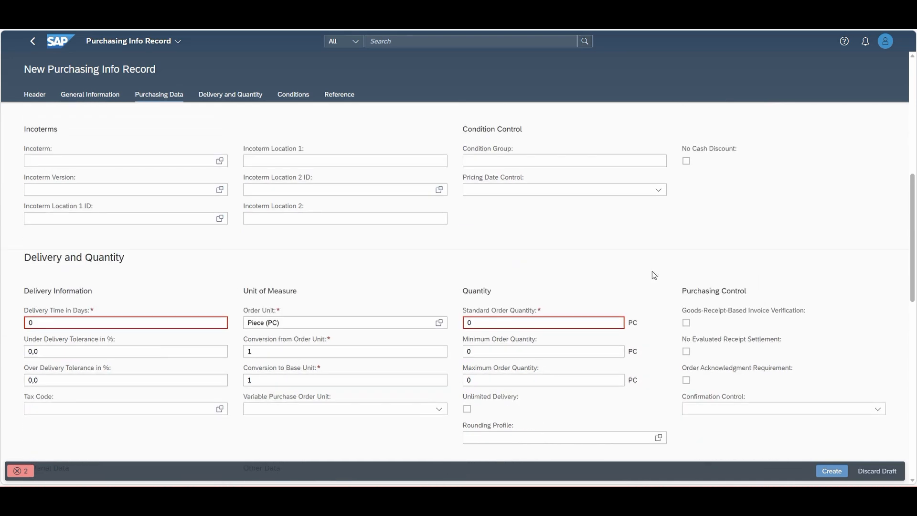
{"action": "left_click", "coordinate": [38, 322]}
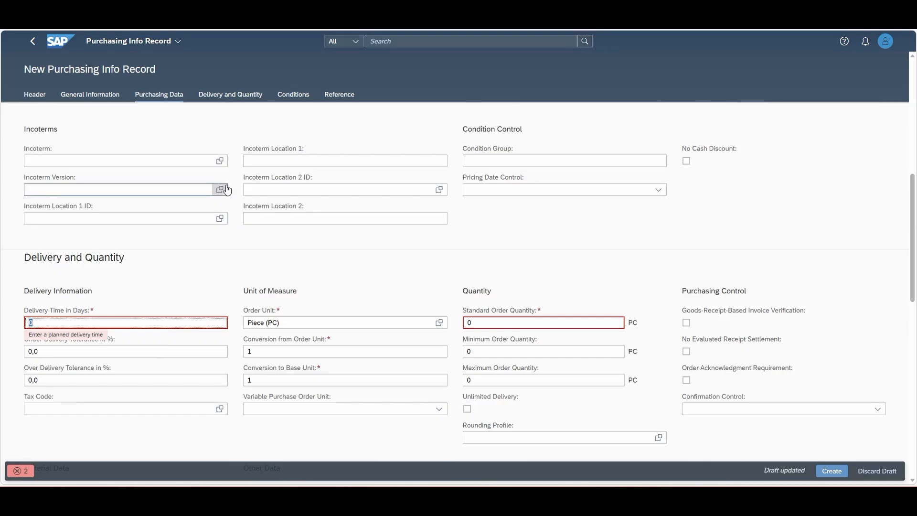
{"action": "type", "text": "5"}
{"action": "left_click", "coordinate": [153, 289]}
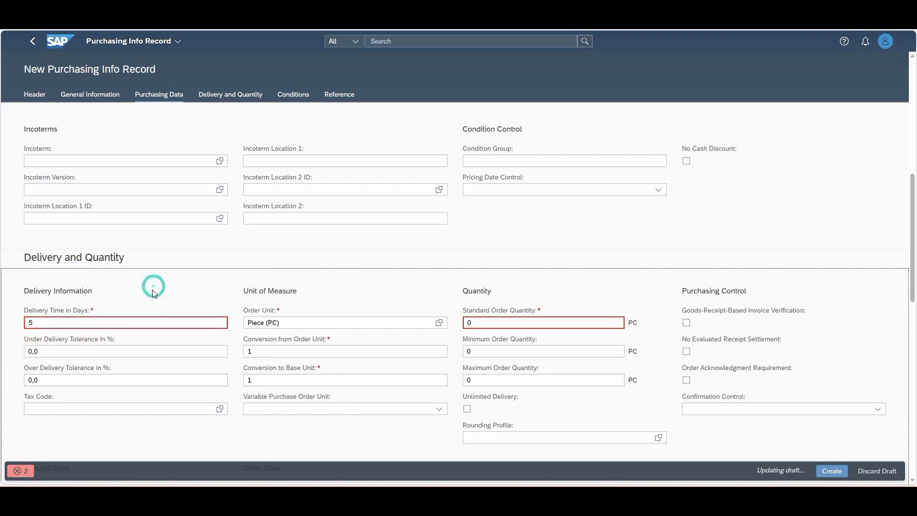
{"action": "double_click", "coordinate": [56, 352]}
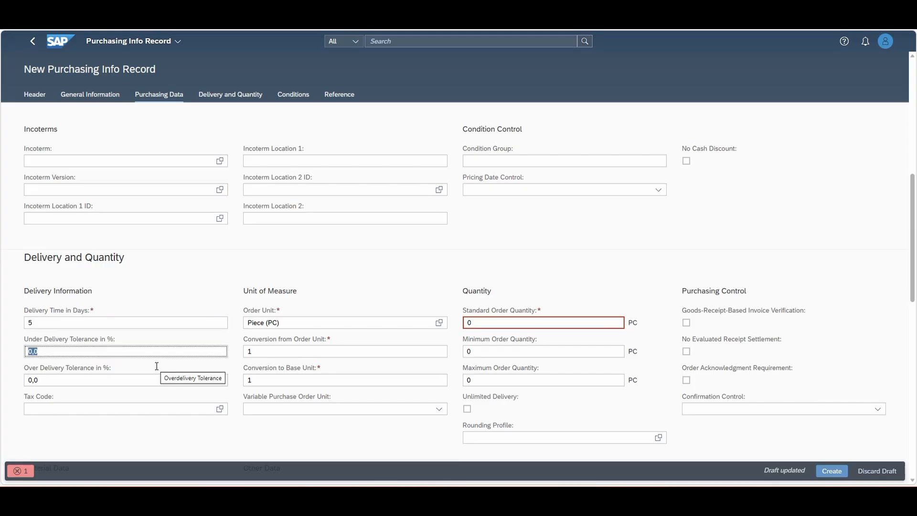
{"action": "type", "text": "5"}
{"action": "key", "text": "Tab"}
{"action": "type", "text": "5"}
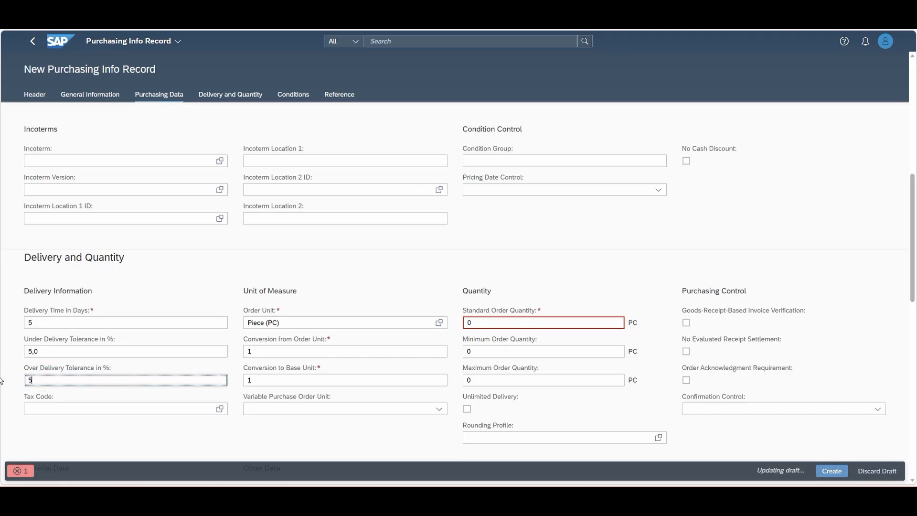
{"action": "key", "text": "Return"}
Set the standard order quantity to 100 PC and the minimum order quantity to 1 PC
{"action": "scroll", "coordinate": [282, 323], "scroll_direction": "down", "scroll_amount": 1}
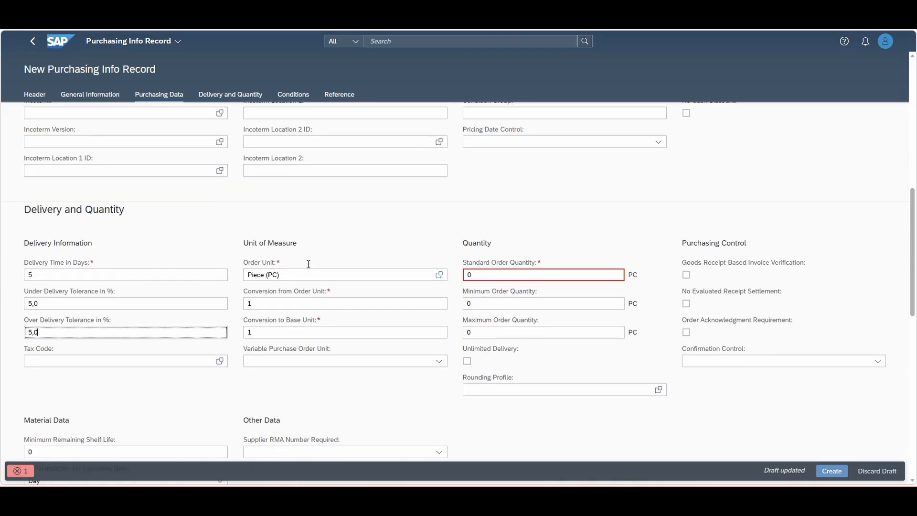
{"action": "double_click", "coordinate": [468, 275]}
{"action": "type", "text": "100"}
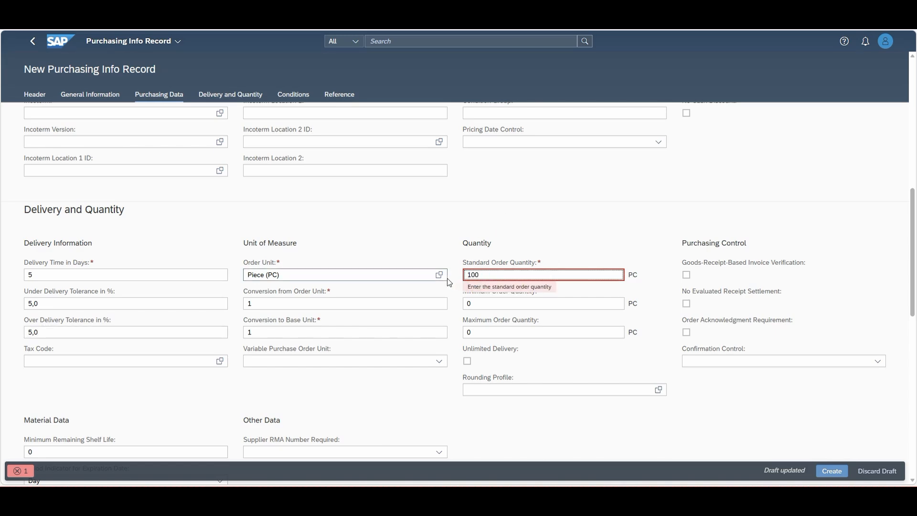
{"action": "left_click", "coordinate": [485, 303]}
{"action": "left_click_drag", "start_coordinate": [448, 297], "coordinate": [445, 297]}
{"action": "scroll", "coordinate": [445, 297], "scroll_direction": "down", "scroll_amount": 4}
{"action": "scroll", "coordinate": [476, 310], "scroll_direction": "up", "scroll_amount": 3}
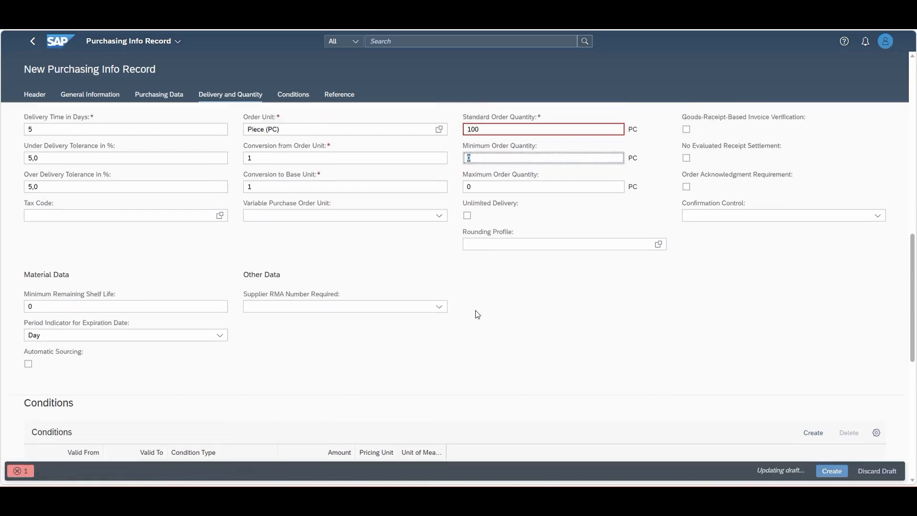
{"action": "scroll", "coordinate": [532, 317], "scroll_direction": "down", "scroll_amount": 2}
{"action": "type", "text": "1"}
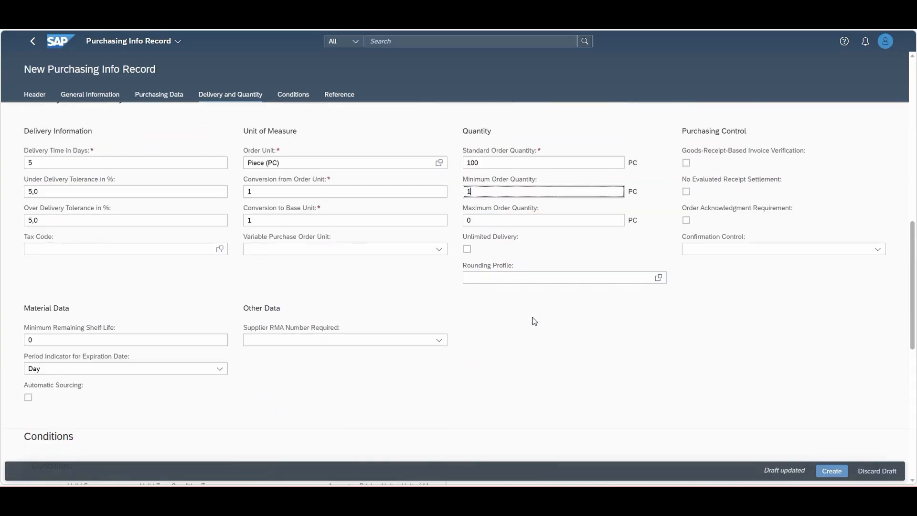
Enable goods-receipt-based invoice verification and set the confirmation control to Inbound Delivery
{"action": "scroll", "coordinate": [750, 145], "scroll_direction": "up", "scroll_amount": 2}
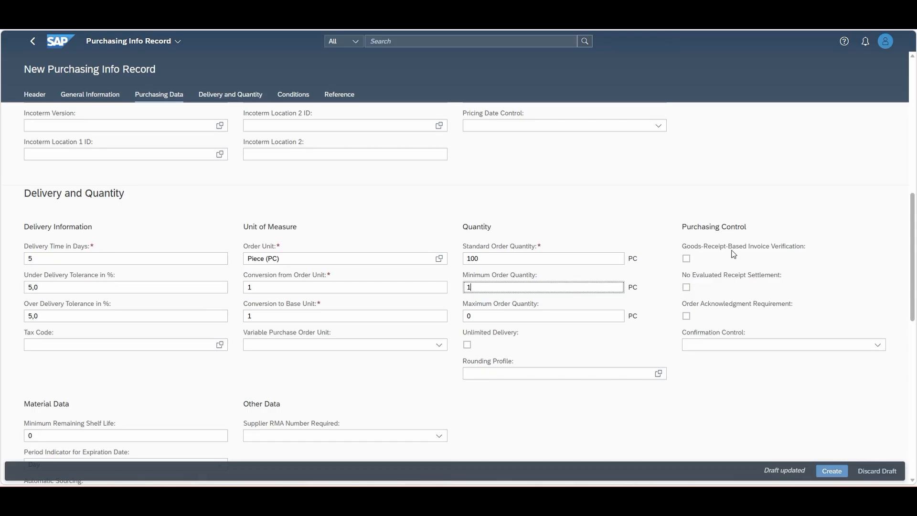
{"action": "left_click", "coordinate": [687, 259]}
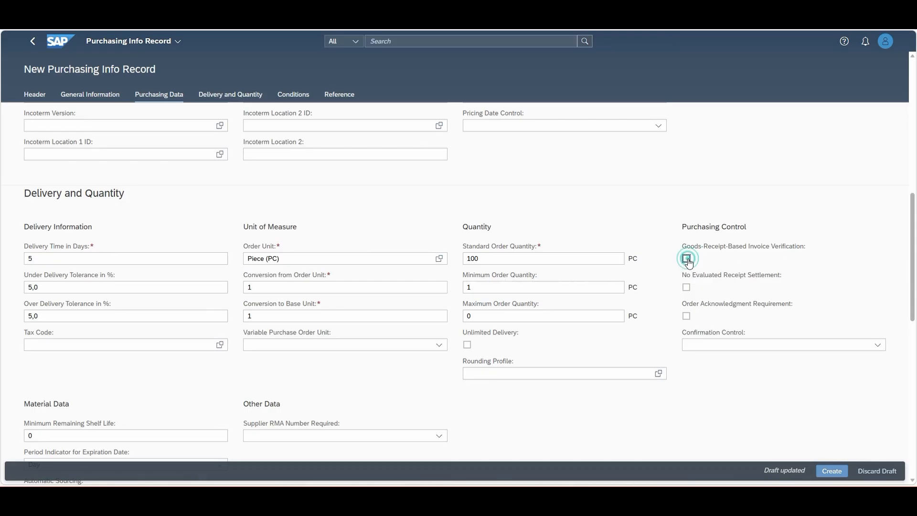
{"action": "left_click", "coordinate": [687, 175]}
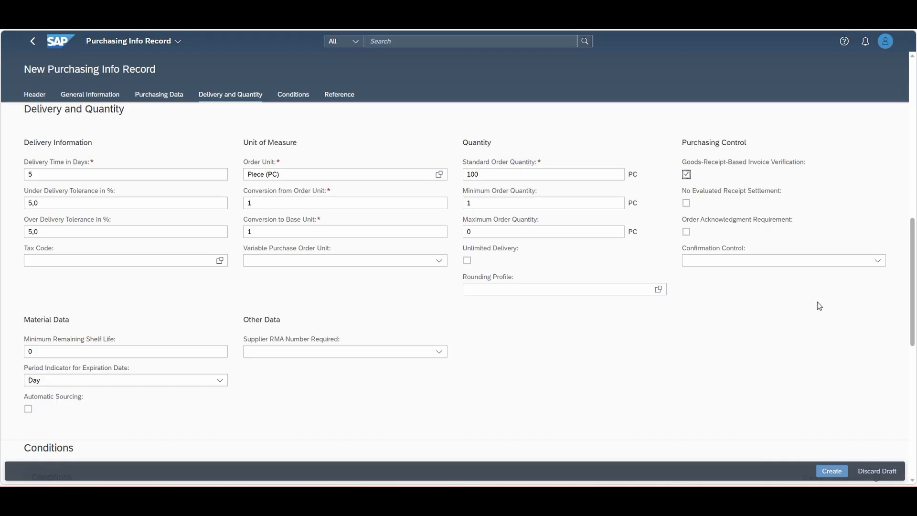
{"action": "scroll", "coordinate": [818, 306], "scroll_direction": "down", "scroll_amount": 1}
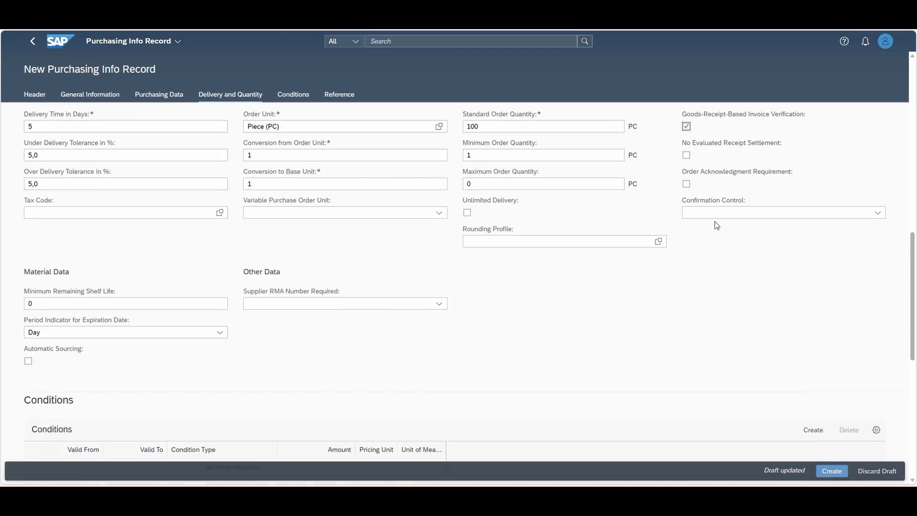
{"action": "scroll", "coordinate": [574, 315], "scroll_direction": "down", "scroll_amount": 1}
{"action": "scroll", "coordinate": [717, 268], "scroll_direction": "up", "scroll_amount": 2}
{"action": "left_click", "coordinate": [877, 261]}
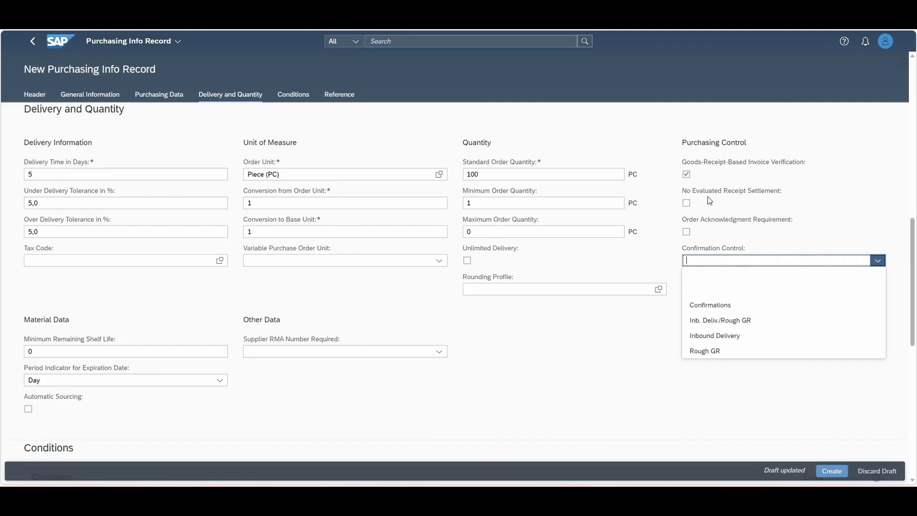
{"action": "left_click", "coordinate": [732, 337]}
Add a gross price condition (PB00) with an amount of 100 EUR to the info record and apply it
{"action": "scroll", "coordinate": [515, 313], "scroll_direction": "down", "scroll_amount": 2}
{"action": "scroll", "coordinate": [515, 313], "scroll_direction": "down", "scroll_amount": 1}
{"action": "scroll", "coordinate": [534, 274], "scroll_direction": "up", "scroll_amount": 2}
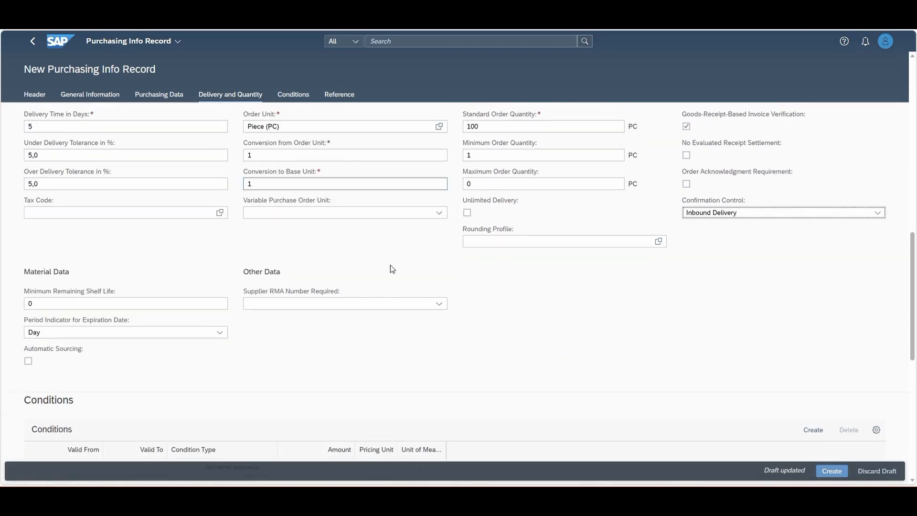
{"action": "scroll", "coordinate": [515, 301], "scroll_direction": "down", "scroll_amount": 2}
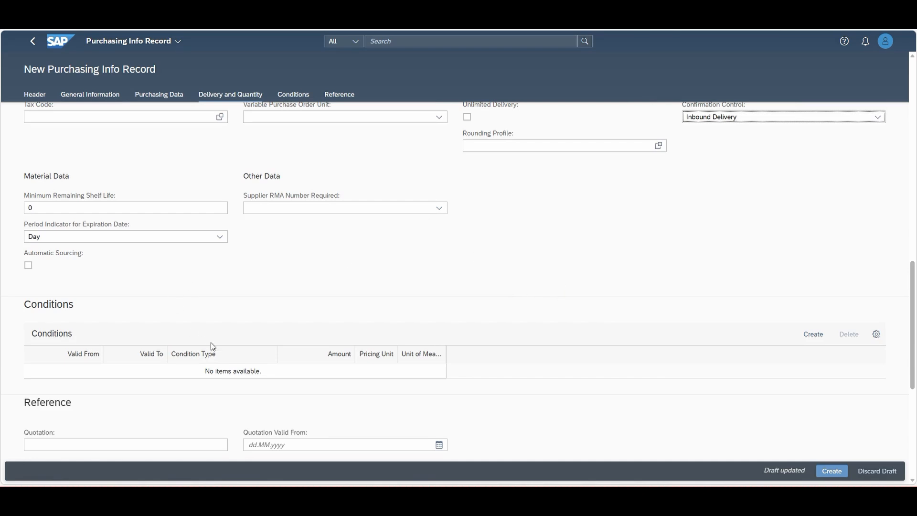
{"action": "scroll", "coordinate": [213, 347], "scroll_direction": "down", "scroll_amount": 1}
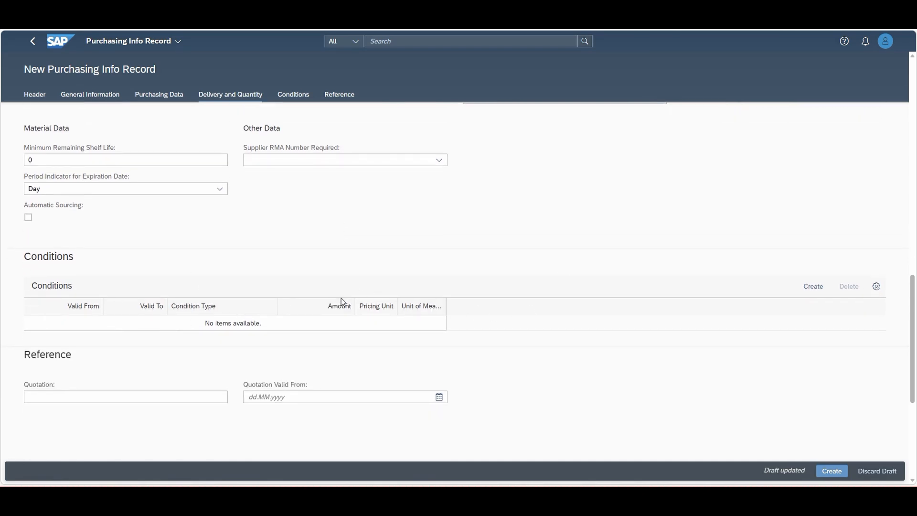
{"action": "left_click", "coordinate": [820, 287]}
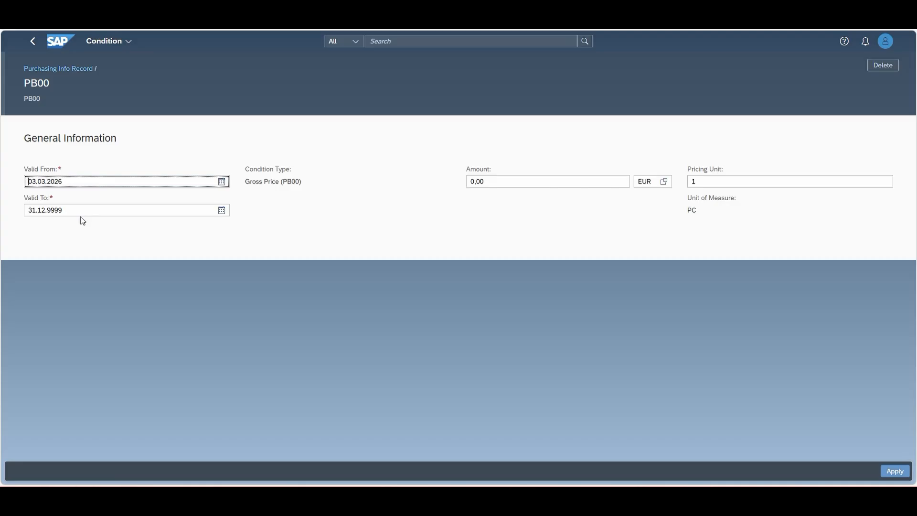
{"action": "left_click", "coordinate": [499, 183]}
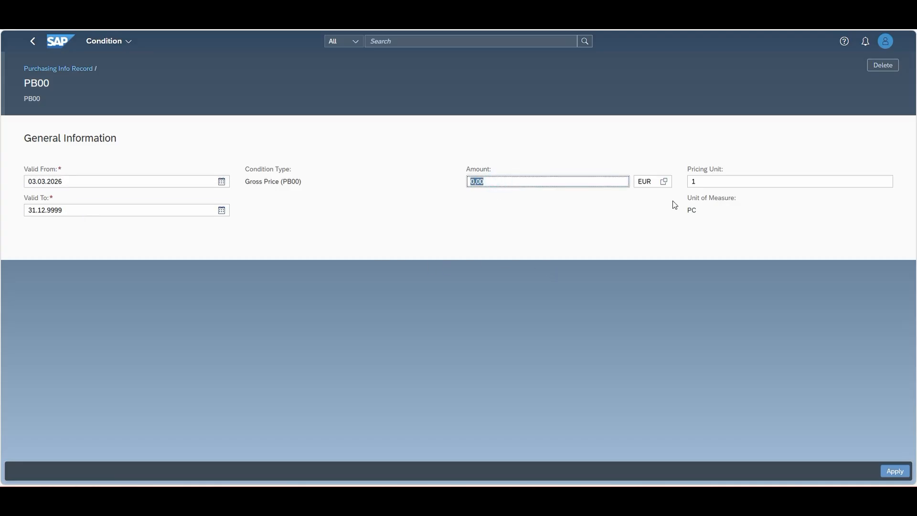
{"action": "type", "text": "100"}
{"action": "left_click", "coordinate": [896, 472]}
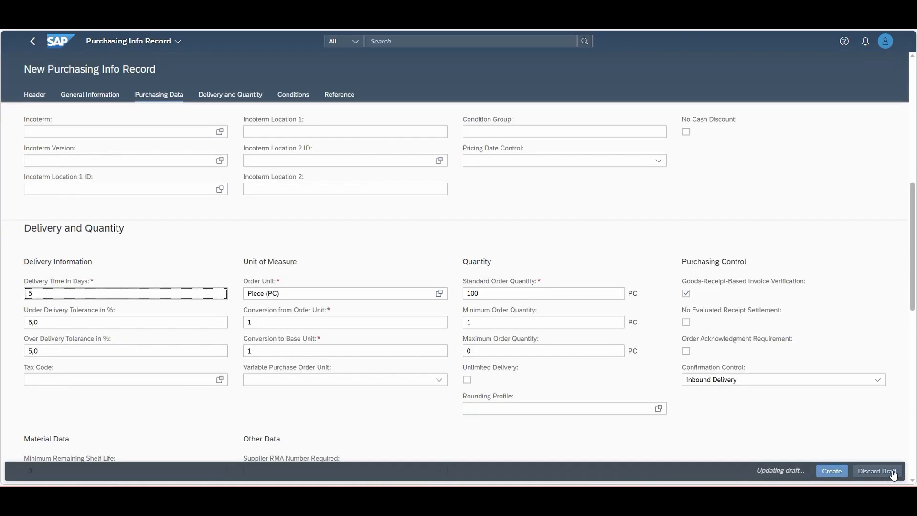
Check the draft's conditions and reference data, and create the purchasing info record
{"action": "scroll", "coordinate": [779, 329], "scroll_direction": "down", "scroll_amount": 5}
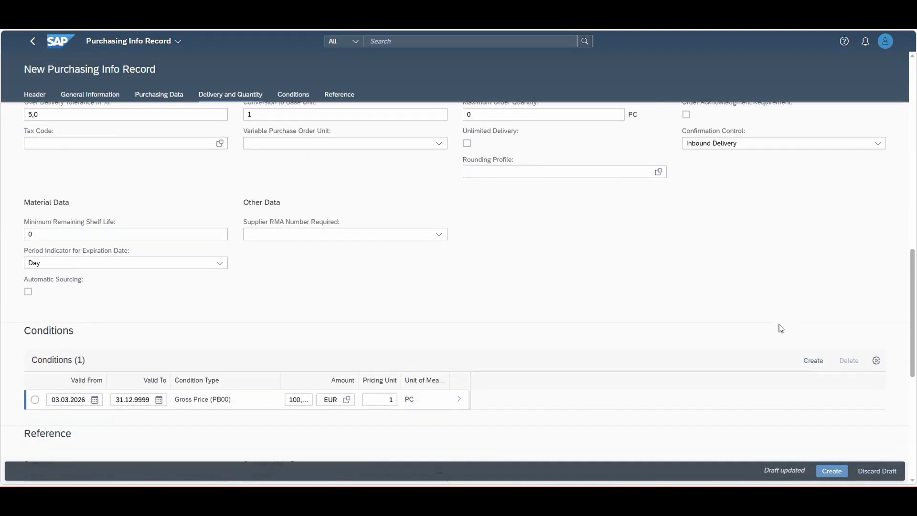
{"action": "scroll", "coordinate": [733, 373], "scroll_direction": "down", "scroll_amount": 3}
{"action": "scroll", "coordinate": [726, 382], "scroll_direction": "up", "scroll_amount": 4}
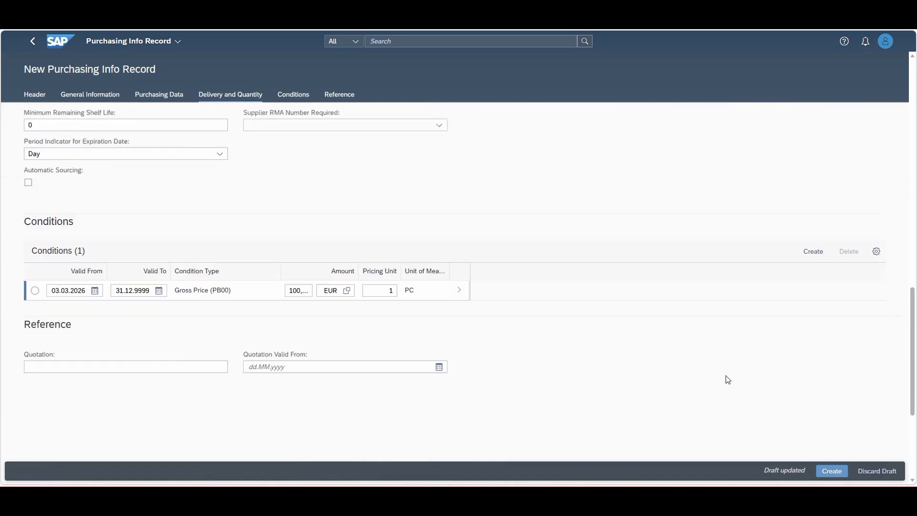
{"action": "scroll", "coordinate": [728, 380], "scroll_direction": "up", "scroll_amount": 2}
{"action": "scroll", "coordinate": [730, 387], "scroll_direction": "down", "scroll_amount": 5}
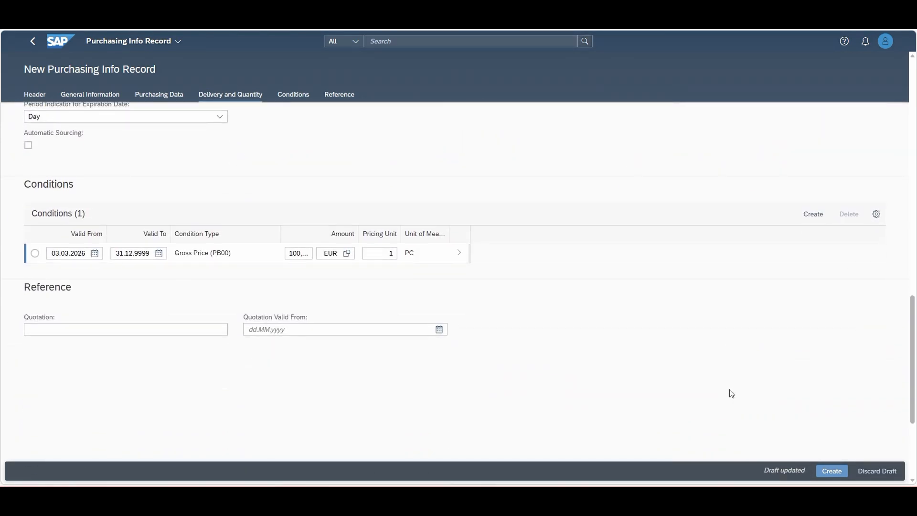
{"action": "left_click", "coordinate": [834, 472]}
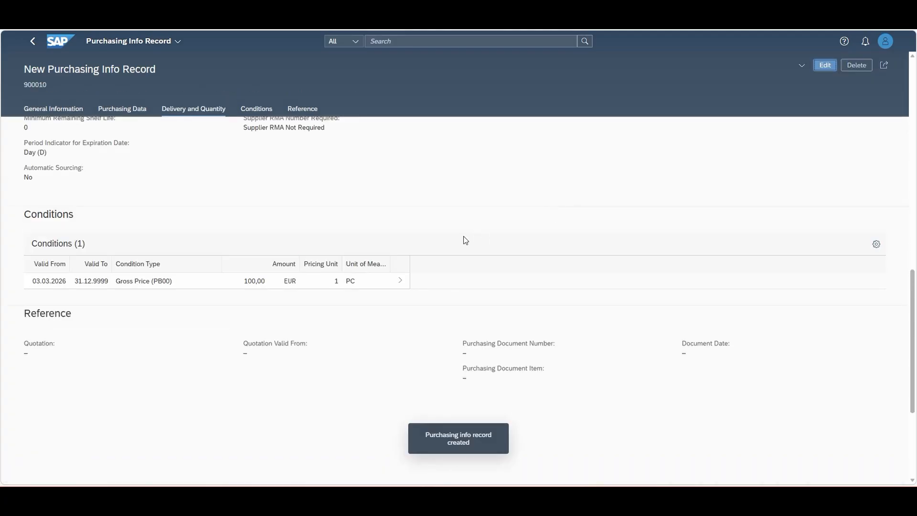
Review the general, purchasing, delivery and condition data of the created info record
{"action": "scroll", "coordinate": [535, 329], "scroll_direction": "down", "scroll_amount": 1}
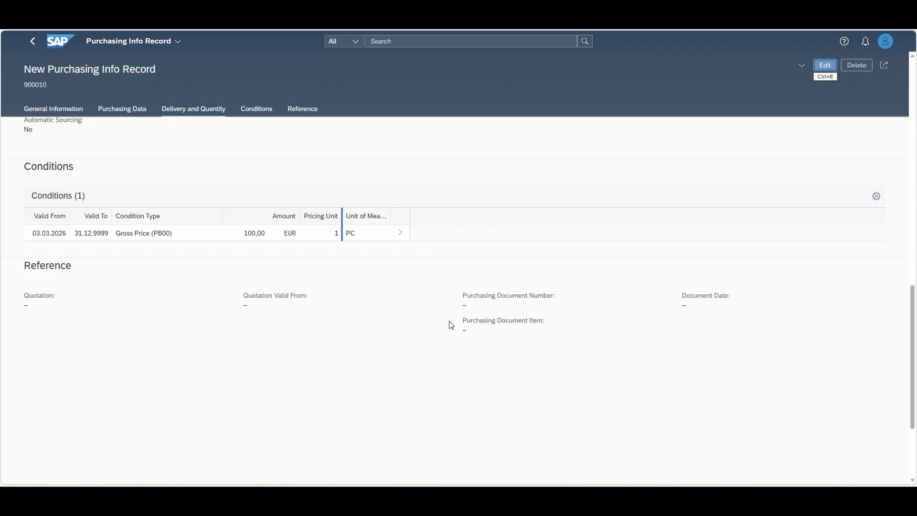
{"action": "scroll", "coordinate": [531, 377], "scroll_direction": "up", "scroll_amount": 5}
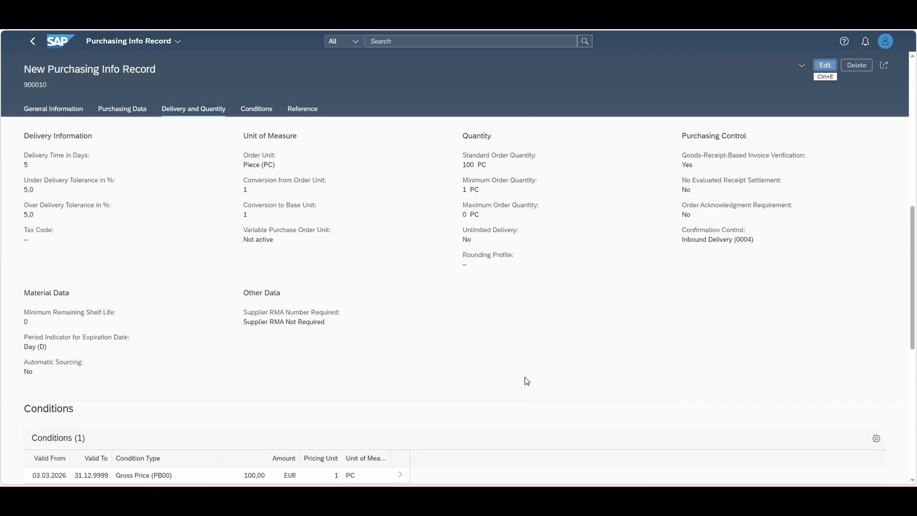
{"action": "scroll", "coordinate": [527, 381], "scroll_direction": "up", "scroll_amount": 8}
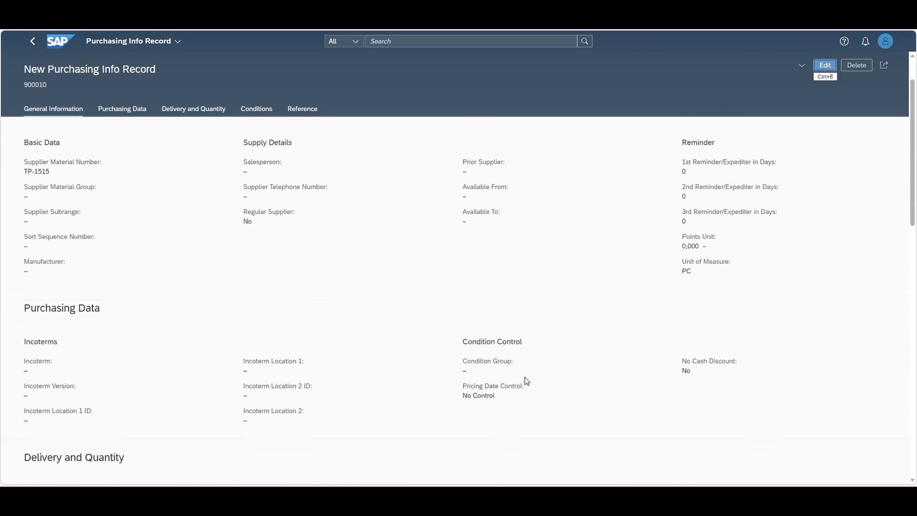
{"action": "scroll", "coordinate": [527, 381], "scroll_direction": "up", "scroll_amount": 2}
{"action": "scroll", "coordinate": [525, 378], "scroll_direction": "down", "scroll_amount": 4}
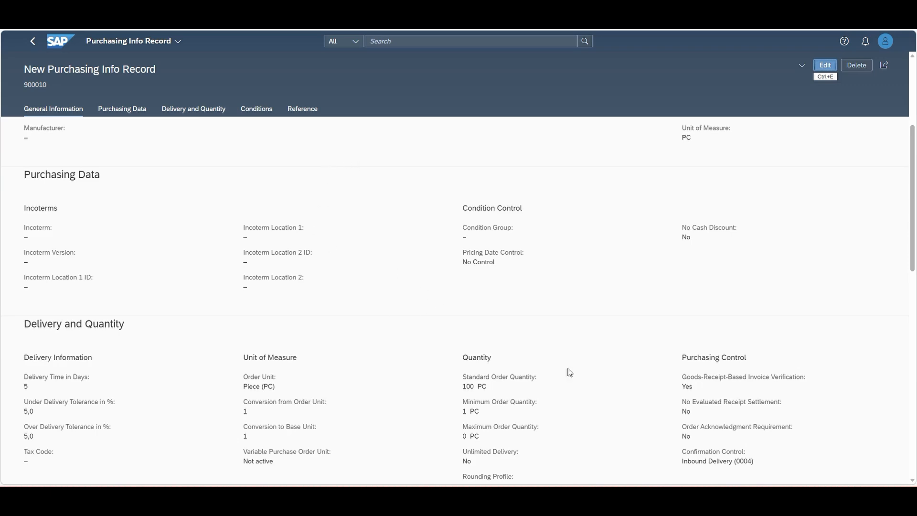
{"action": "scroll", "coordinate": [576, 303], "scroll_direction": "down", "scroll_amount": 3}
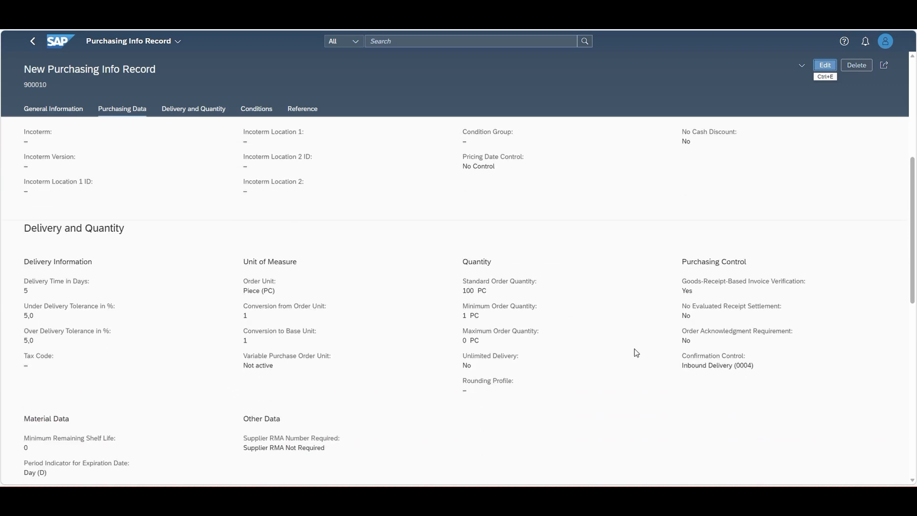
Recheck the new info record from its conditions and reference data up to the header, including delivery quantities and purchasing control
{"action": "scroll", "coordinate": [575, 321], "scroll_direction": "down", "scroll_amount": 5}
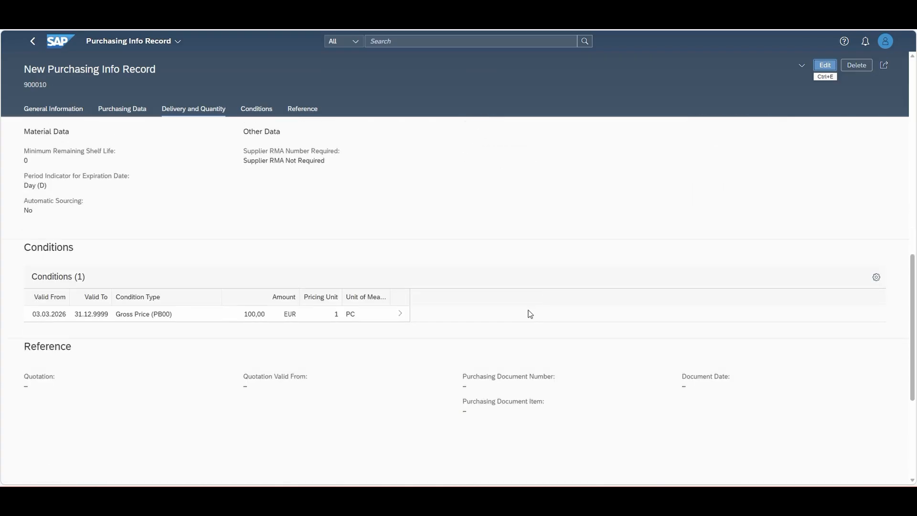
{"action": "scroll", "coordinate": [622, 383], "scroll_direction": "up", "scroll_amount": 6}
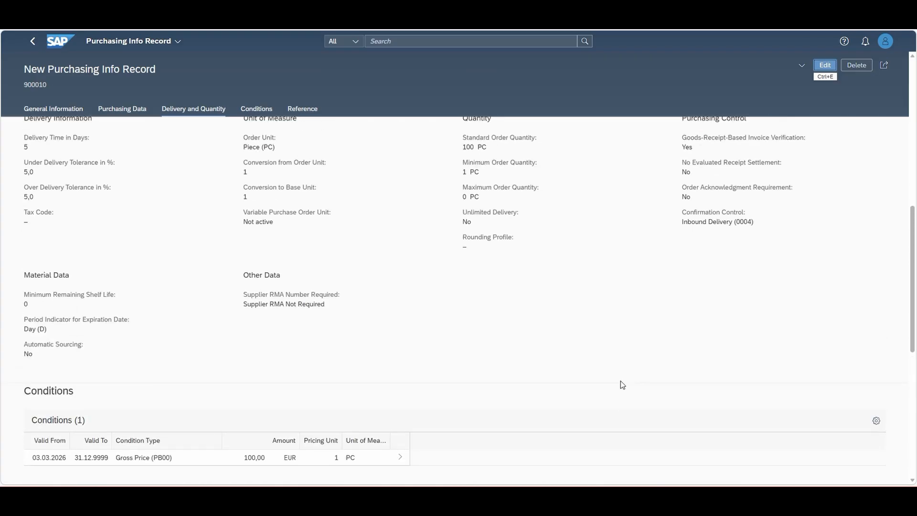
{"action": "scroll", "coordinate": [621, 381], "scroll_direction": "up", "scroll_amount": 2}
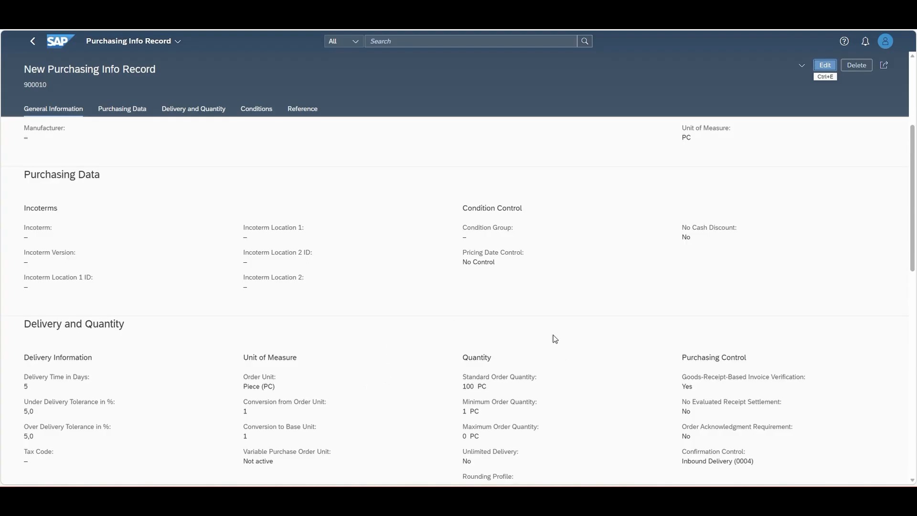
{"action": "scroll", "coordinate": [596, 323], "scroll_direction": "down", "scroll_amount": 1}
{"action": "scroll", "coordinate": [597, 323], "scroll_direction": "up", "scroll_amount": 1}
{"action": "scroll", "coordinate": [597, 324], "scroll_direction": "up", "scroll_amount": 2}
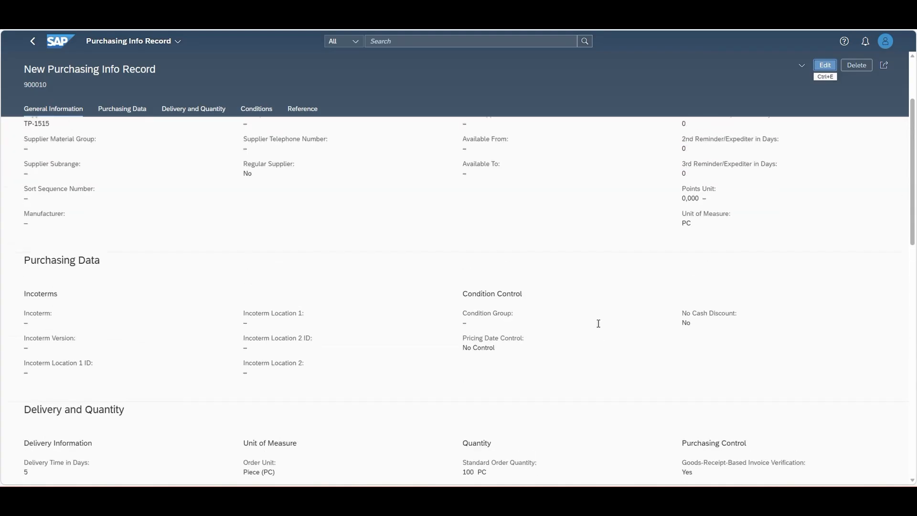
{"action": "scroll", "coordinate": [599, 323], "scroll_direction": "up", "scroll_amount": 2}
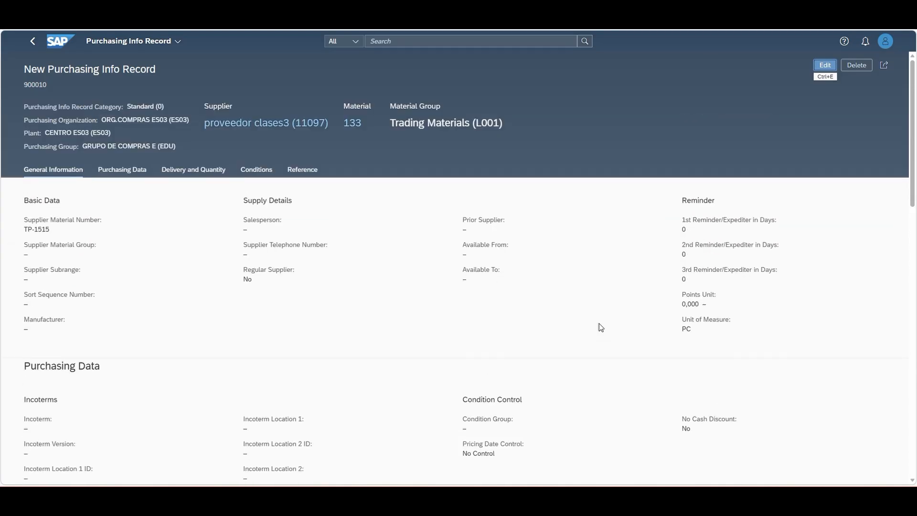
{"action": "scroll", "coordinate": [600, 323], "scroll_direction": "down", "scroll_amount": 1}
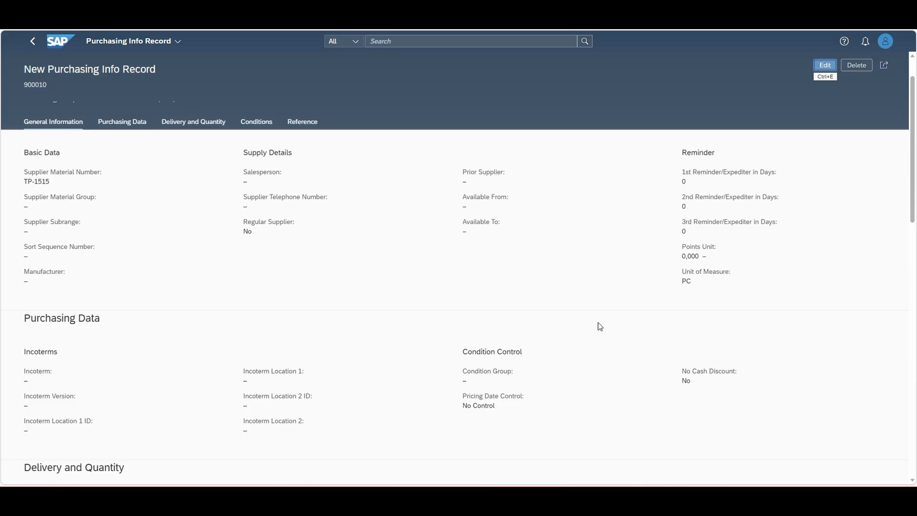
{"action": "scroll", "coordinate": [599, 325], "scroll_direction": "down", "scroll_amount": 3}
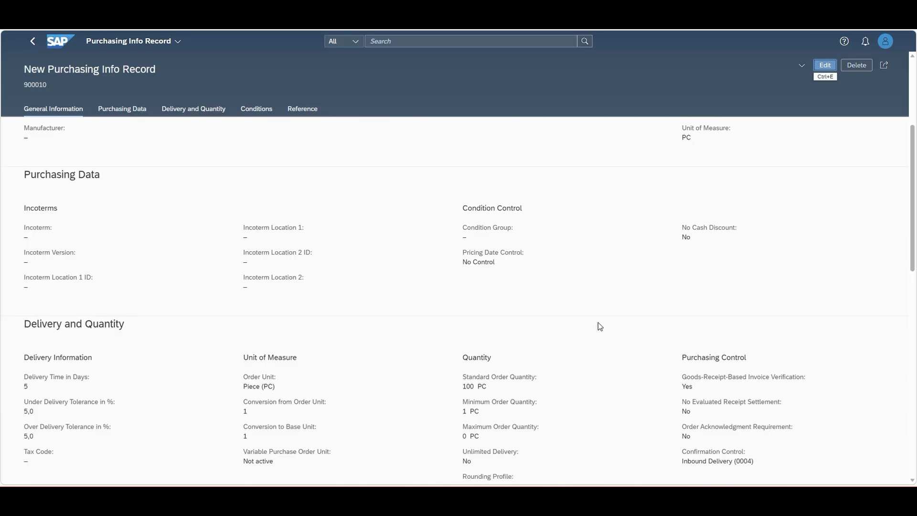
{"action": "scroll", "coordinate": [600, 326], "scroll_direction": "down", "scroll_amount": 1}
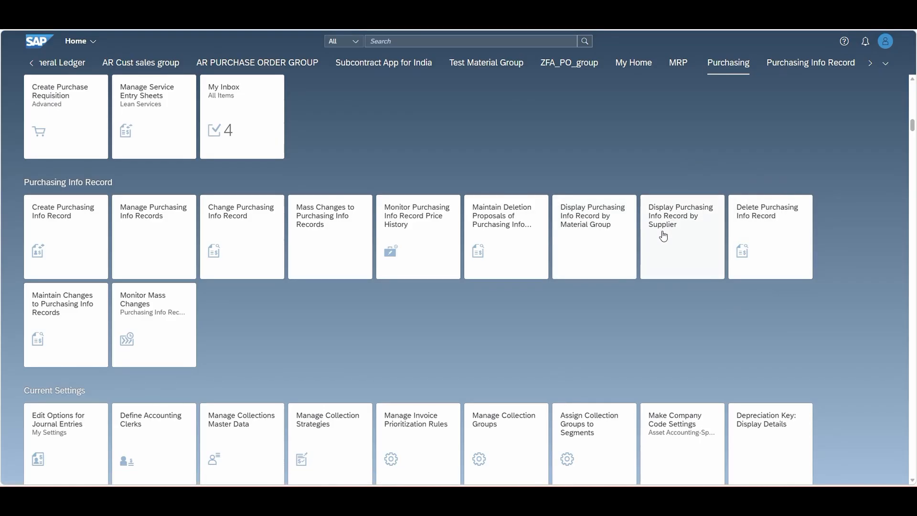
List the purchasing info records by supplier, using supplier 11097, material 133, purchasing organization ES03 and plant ES03
{"action": "left_click", "coordinate": [673, 229]}
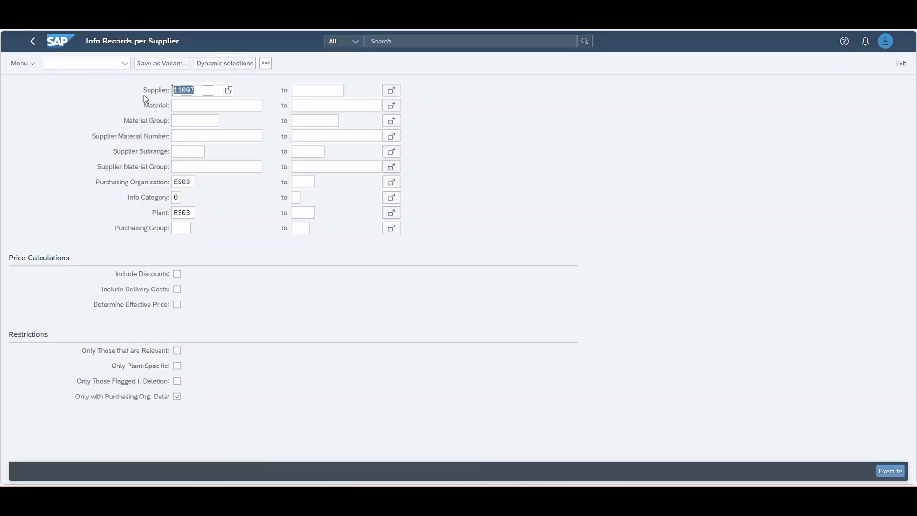
{"action": "left_click", "coordinate": [195, 106]}
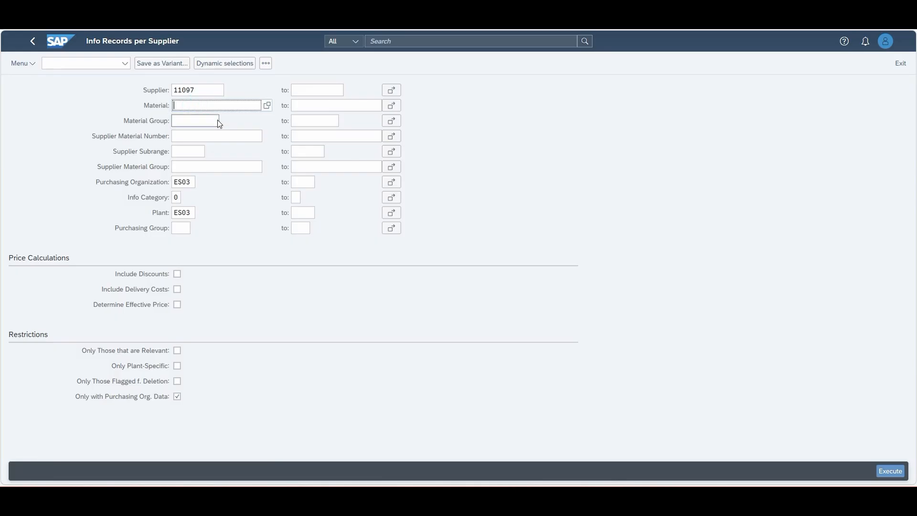
{"action": "type", "text": "133"}
{"action": "left_click", "coordinate": [888, 473]}
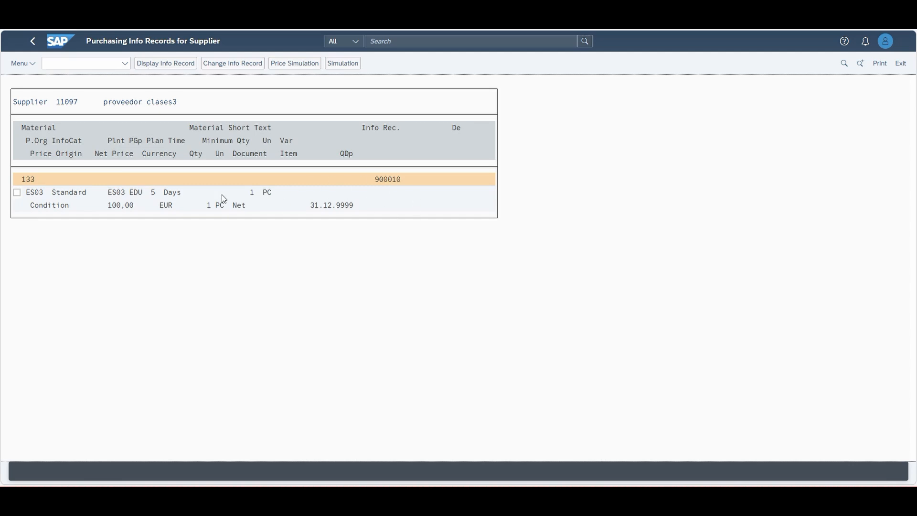
Display the purchasing organization data of the listed info record for material 133, and return to the supplier list
{"action": "left_click", "coordinate": [16, 192]}
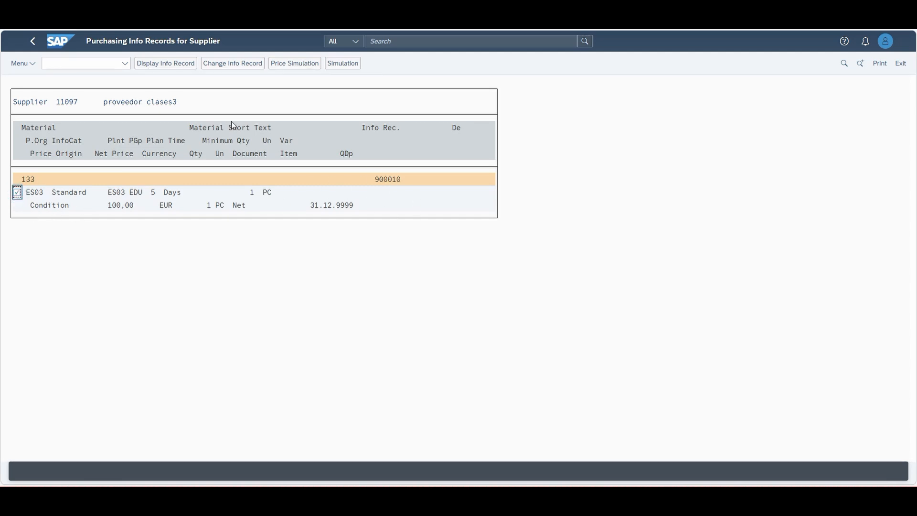
{"action": "left_click", "coordinate": [162, 65]}
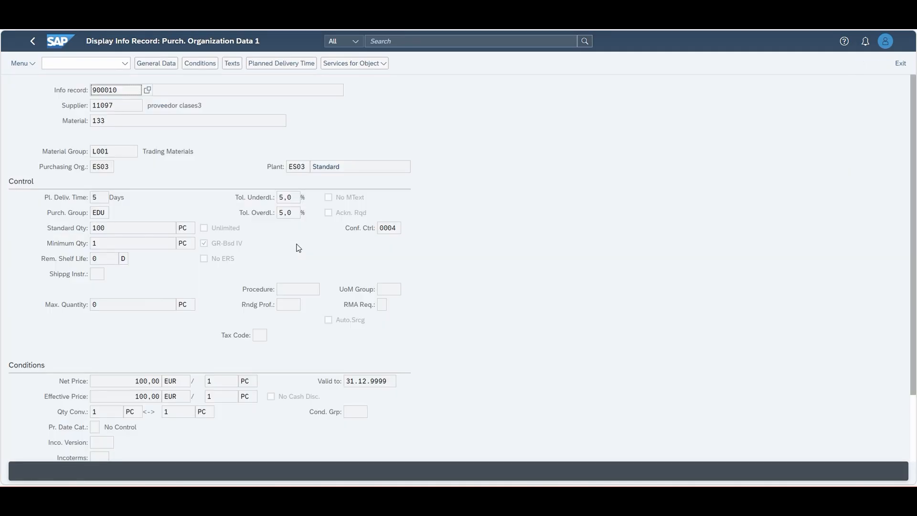
{"action": "left_click", "coordinate": [33, 40]}
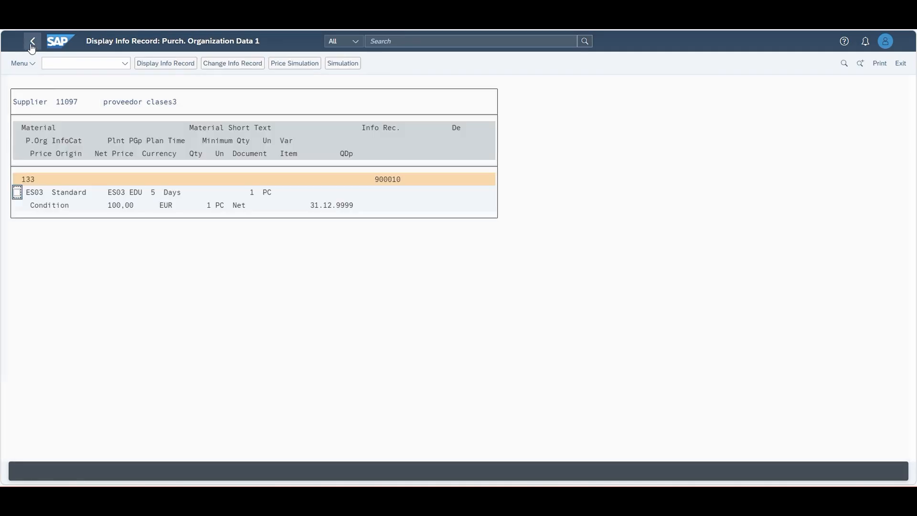
Open the listed info record in change mode to check its data, and go back to the home page
{"action": "left_click", "coordinate": [226, 65]}
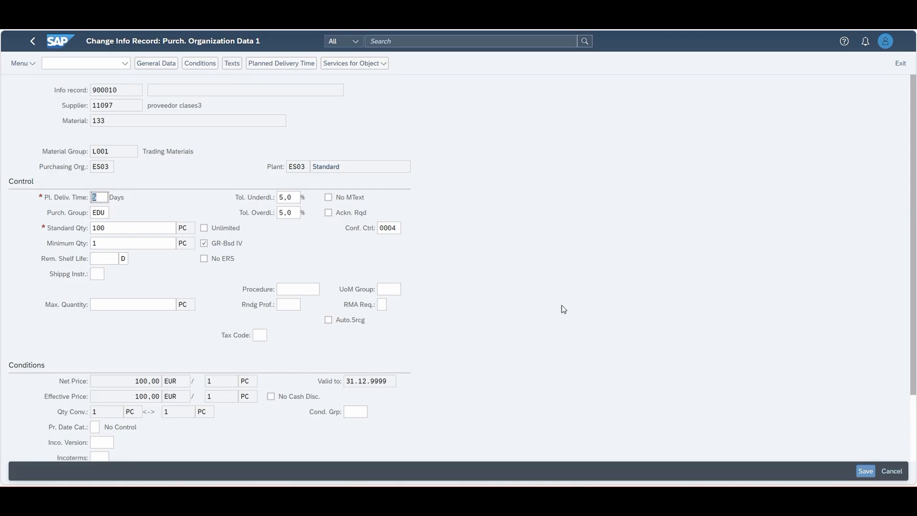
{"action": "left_click", "coordinate": [149, 65]}
{"action": "left_click", "coordinate": [150, 66]}
{"action": "left_click", "coordinate": [149, 65]}
{"action": "left_click", "coordinate": [39, 42]}
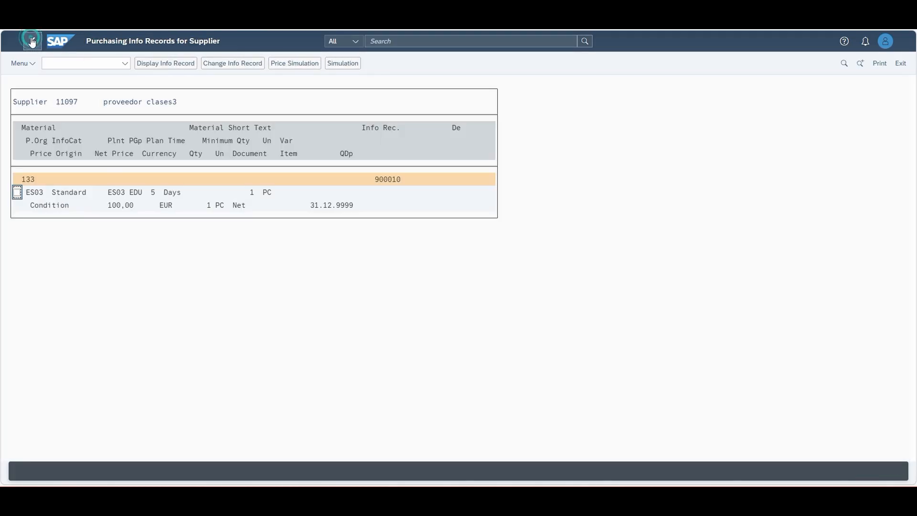
{"action": "left_click", "coordinate": [31, 42]}
{"action": "left_click", "coordinate": [32, 42]}
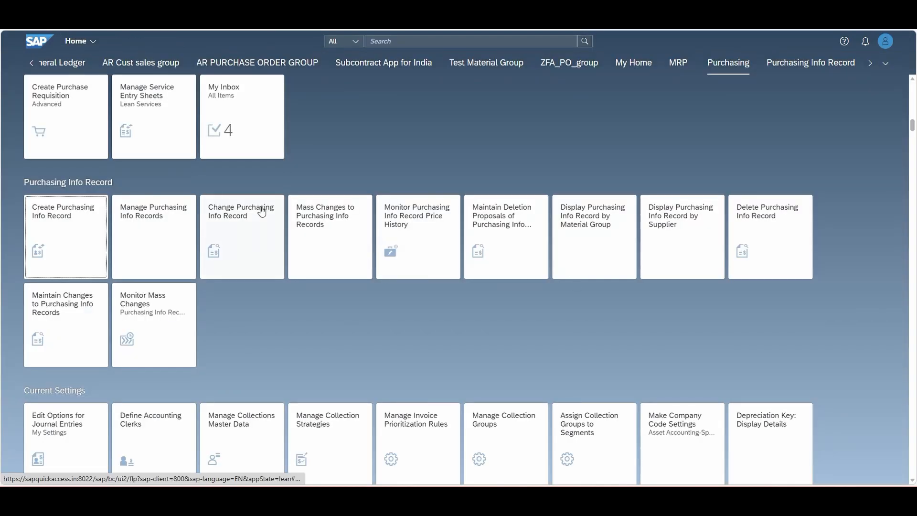
Open the standard info record for supplier 11097 and material 133 through Change Purchasing Info Record, check its general data, and return home
{"action": "left_click", "coordinate": [229, 221]}
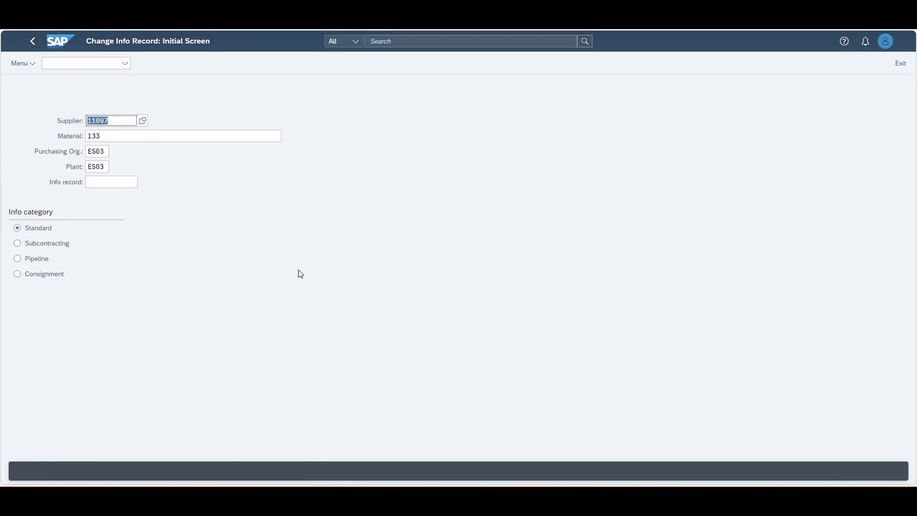
{"action": "key", "text": "Return"}
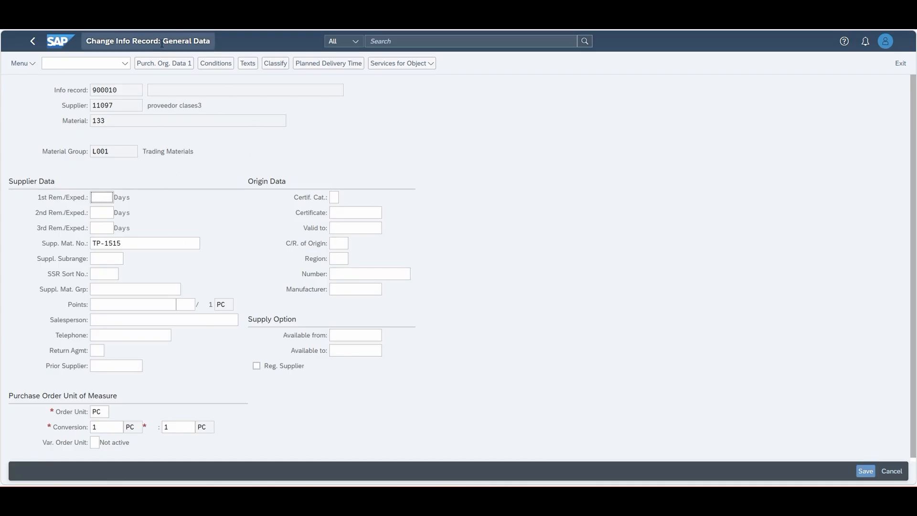
{"action": "left_click", "coordinate": [31, 44]}
{"action": "left_click", "coordinate": [33, 47]}
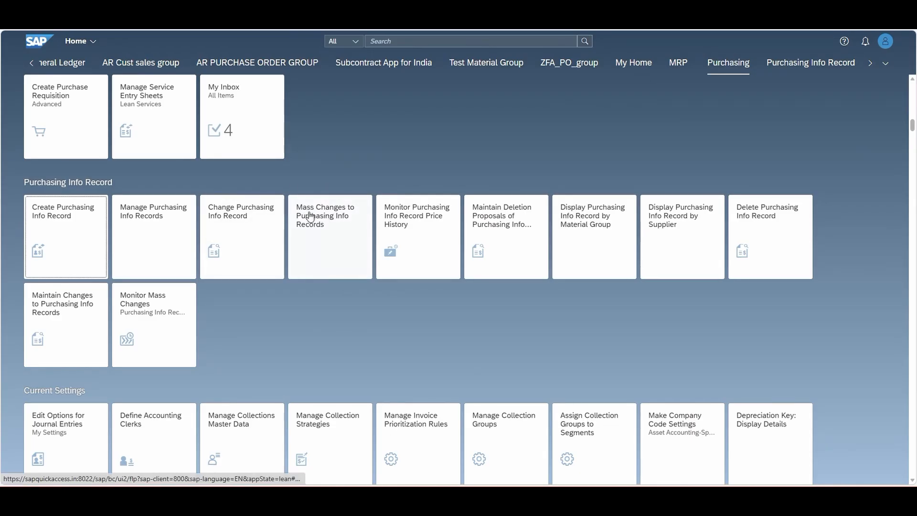
In Mass Changes to Purchasing Info Records, remove the plant filter and list the info records of supplier proveedor clases3 (11097)
{"action": "left_click", "coordinate": [316, 235]}
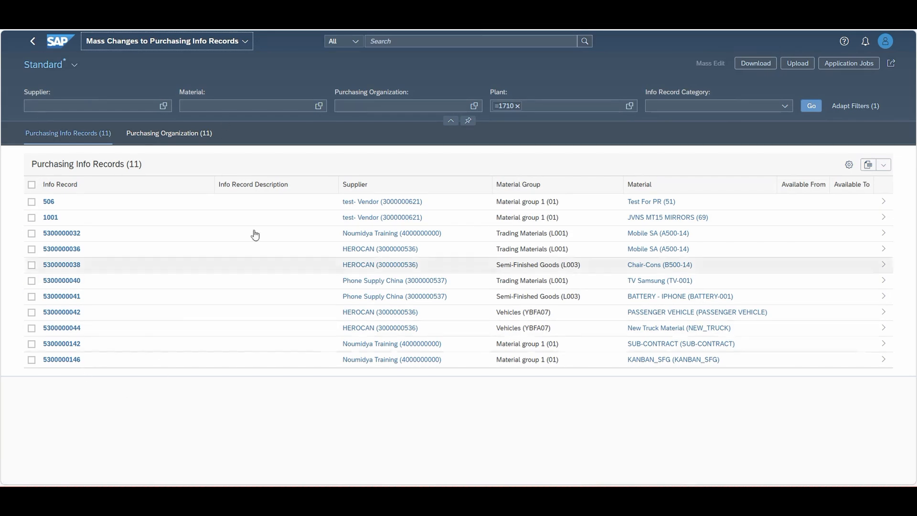
{"action": "left_click", "coordinate": [518, 106]}
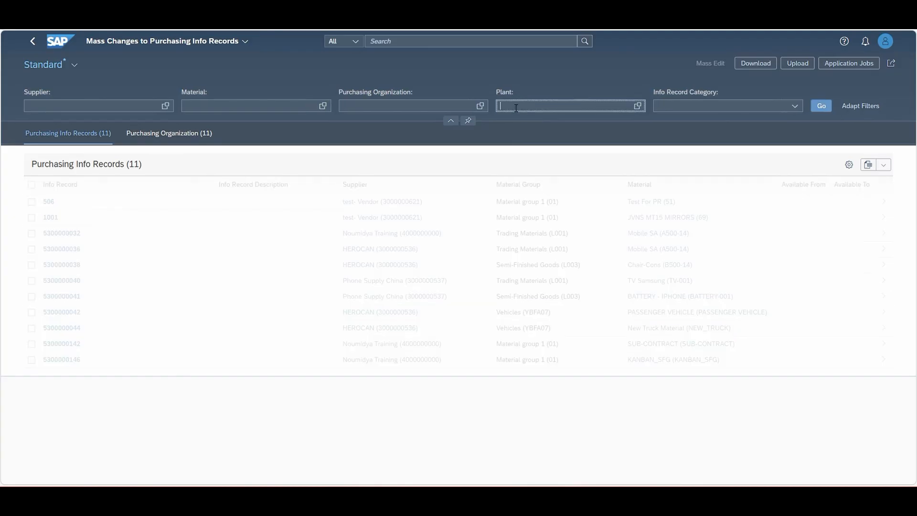
{"action": "left_click", "coordinate": [47, 106]}
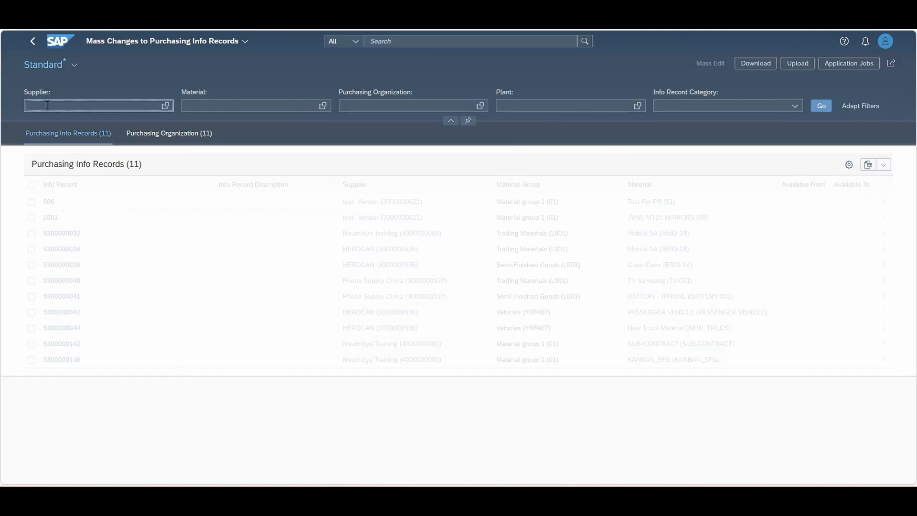
{"action": "type", "text": "1100"}
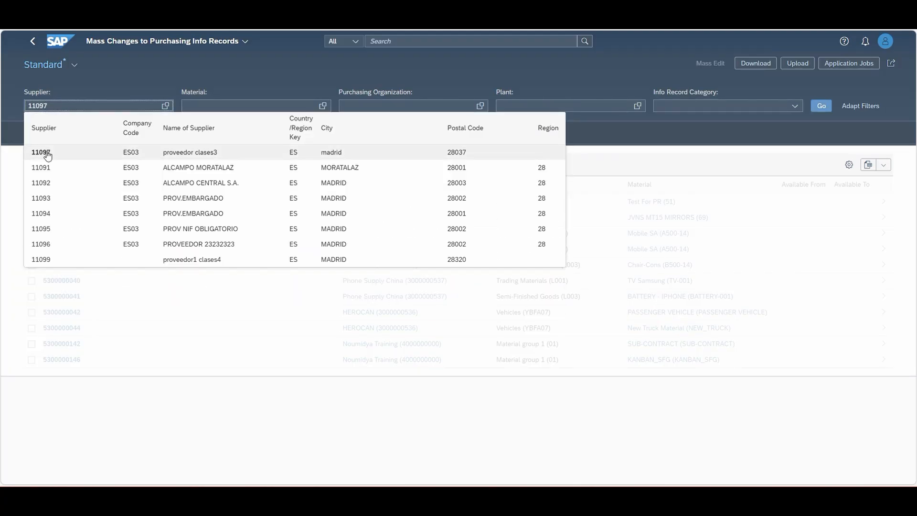
{"action": "left_click", "coordinate": [48, 153]}
{"action": "left_click", "coordinate": [811, 105]}
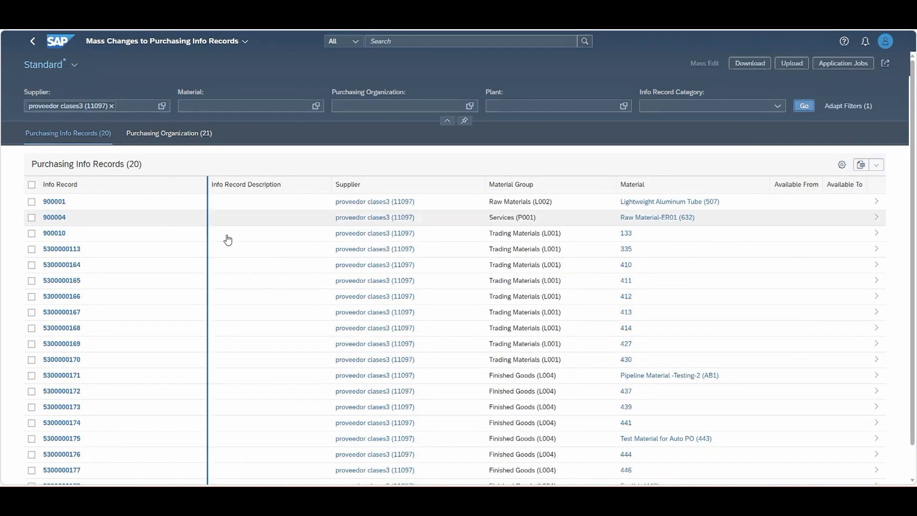
Select info records 900001, 900004 and 900010 for mass editing
{"action": "left_click", "coordinate": [31, 203]}
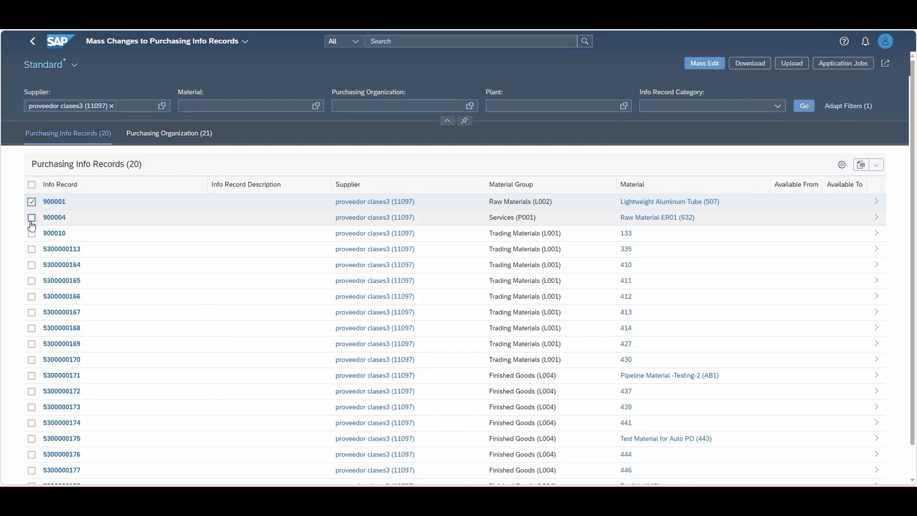
{"action": "left_click", "coordinate": [31, 219]}
{"action": "left_click", "coordinate": [31, 233]}
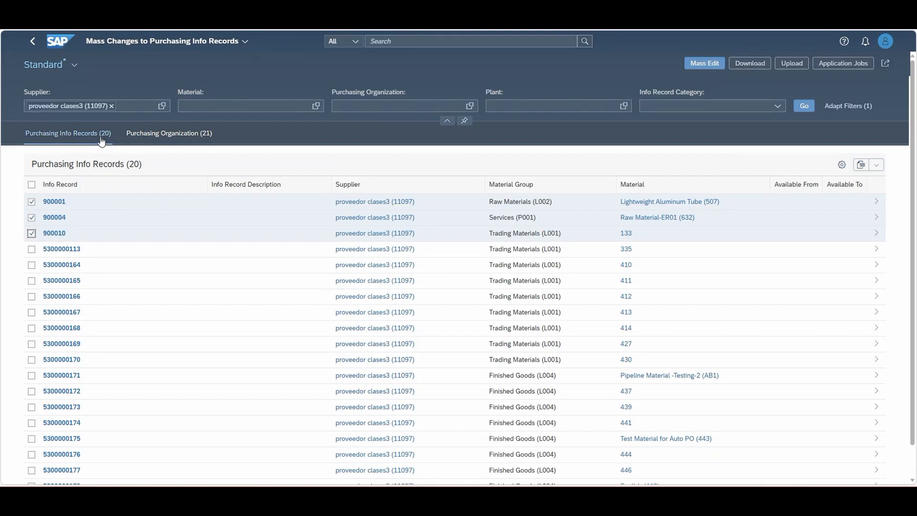
Check the supplier's purchasing organization data, and open the mass edit of the selected info records to review its changeable fields
{"action": "left_click", "coordinate": [168, 139]}
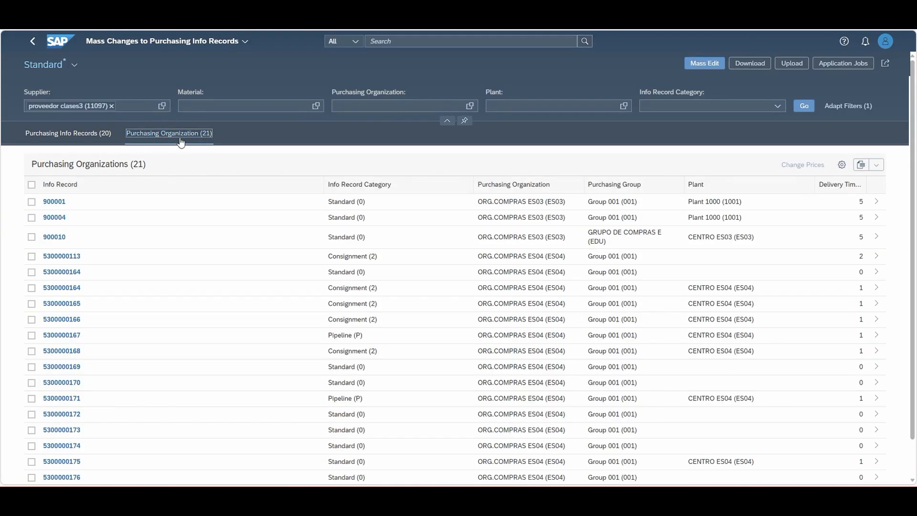
{"action": "left_click", "coordinate": [67, 135]}
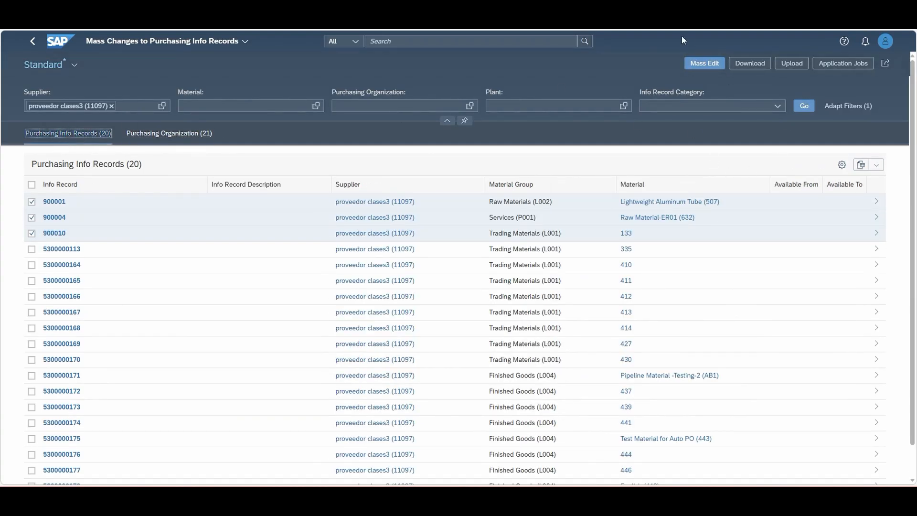
{"action": "left_click", "coordinate": [704, 67]}
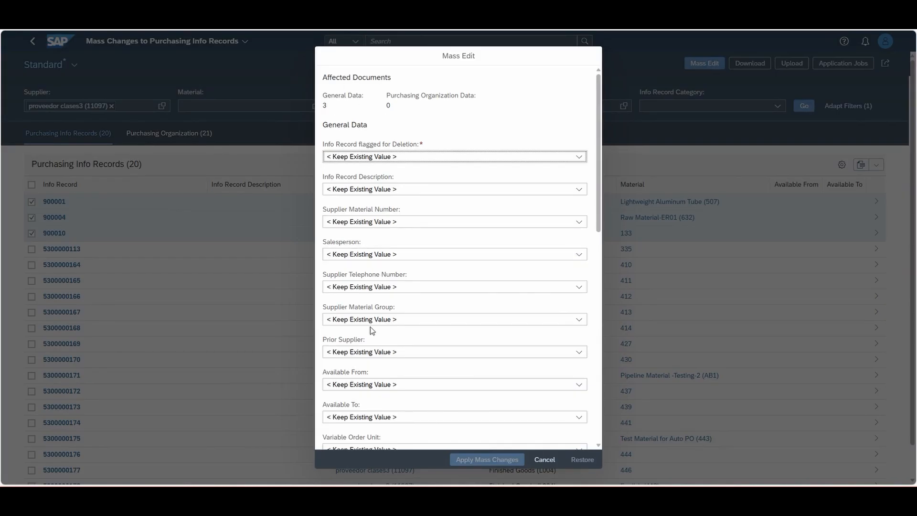
{"action": "scroll", "coordinate": [390, 241], "scroll_direction": "down", "scroll_amount": 10}
{"action": "scroll", "coordinate": [384, 375], "scroll_direction": "down", "scroll_amount": 3}
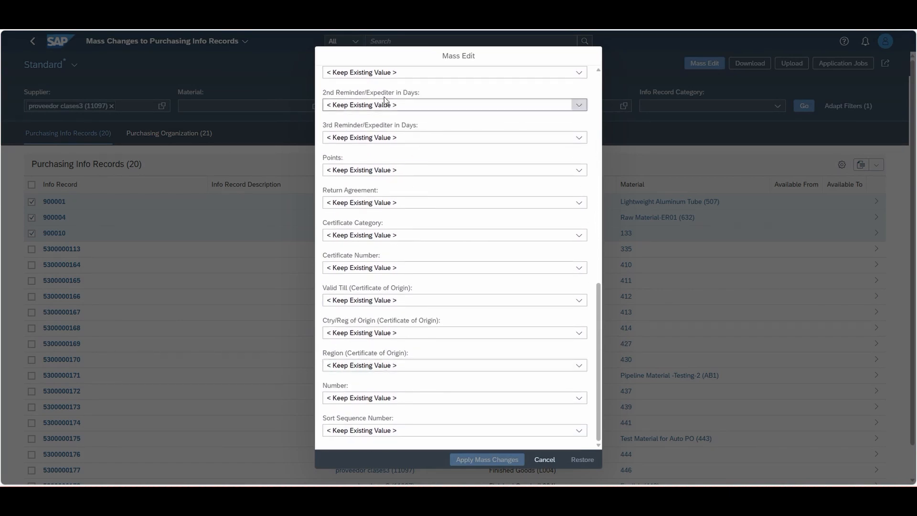
{"action": "scroll", "coordinate": [376, 342], "scroll_direction": "up", "scroll_amount": 9}
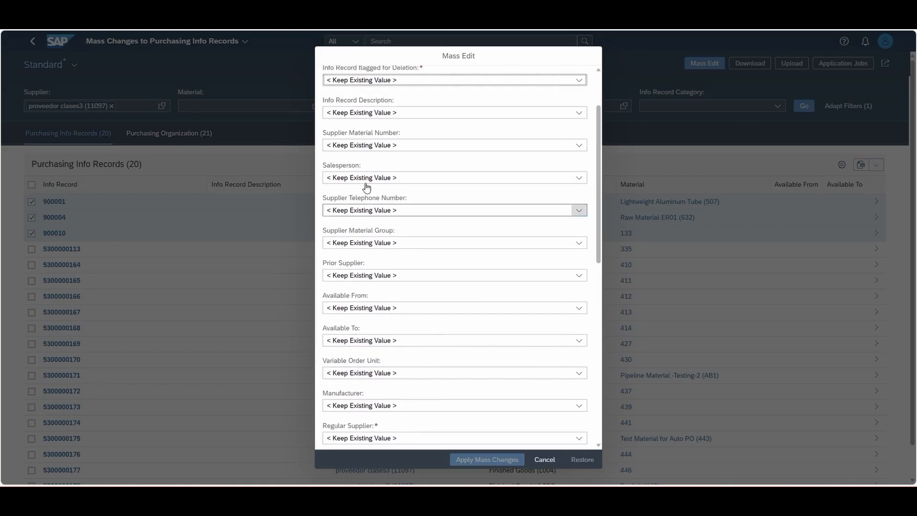
Try the Replace Field Value option for the Salesperson field, and cancel the mass edit without applying changes
{"action": "left_click", "coordinate": [354, 179]}
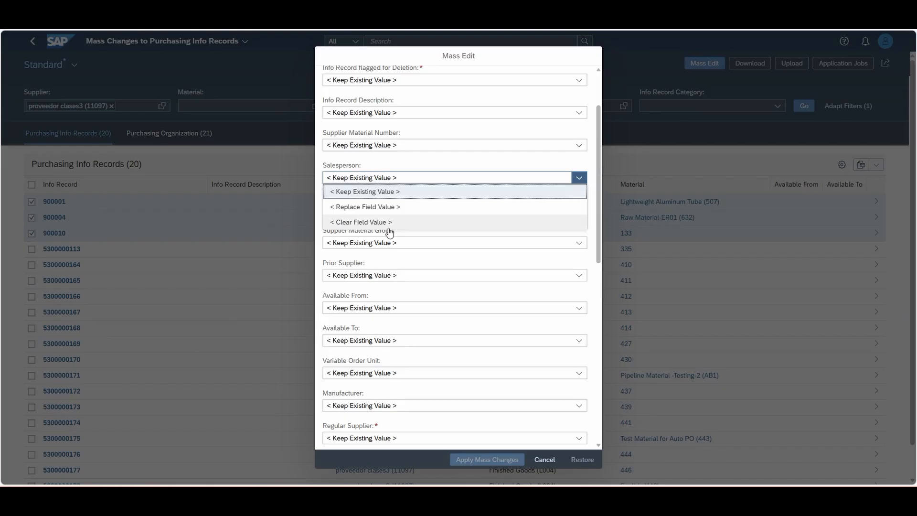
{"action": "left_click", "coordinate": [361, 208]}
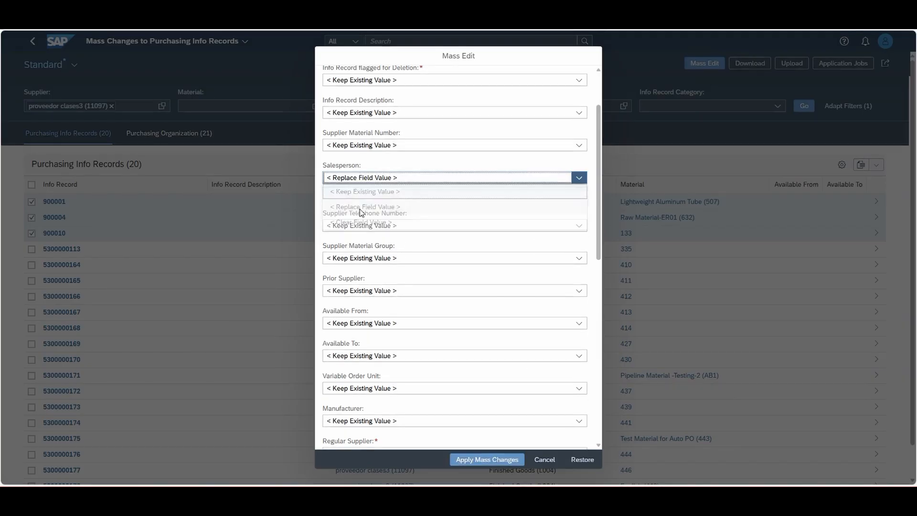
{"action": "left_click", "coordinate": [338, 193]}
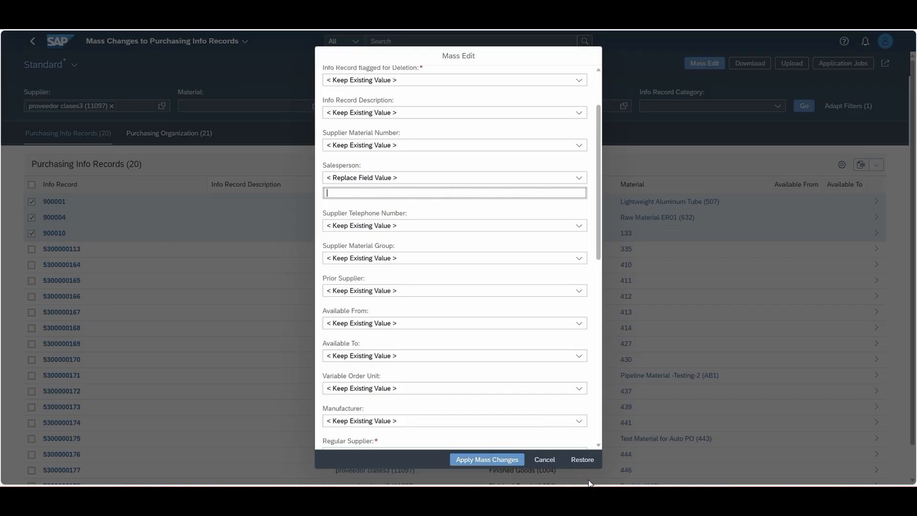
{"action": "left_click", "coordinate": [545, 460]}
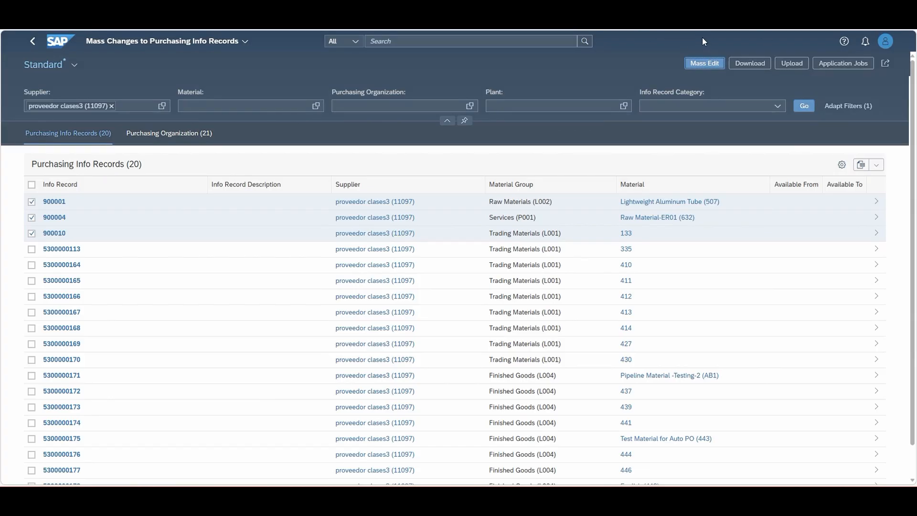
Download the supplier's info records to Excel, check the Pur. Org Data for Info Records sheet, and return to the SAP home page
{"action": "left_click", "coordinate": [752, 68]}
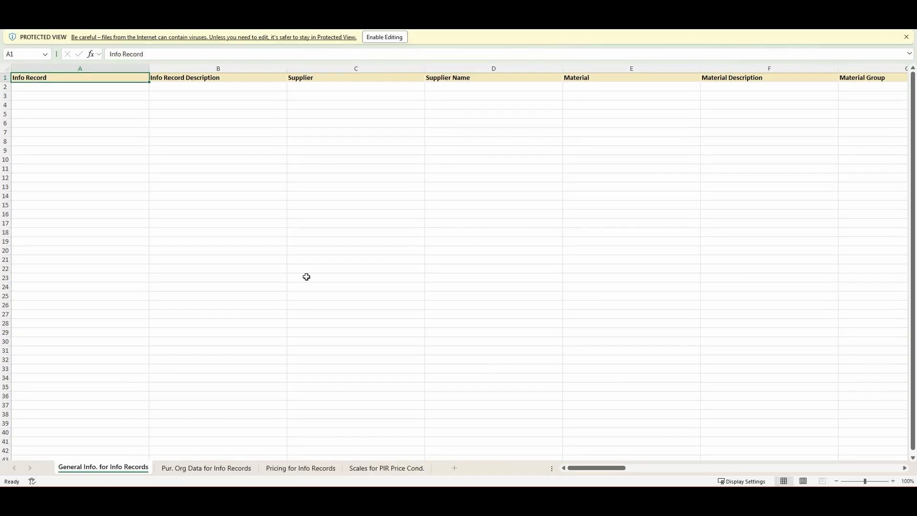
{"action": "left_click", "coordinate": [175, 468]}
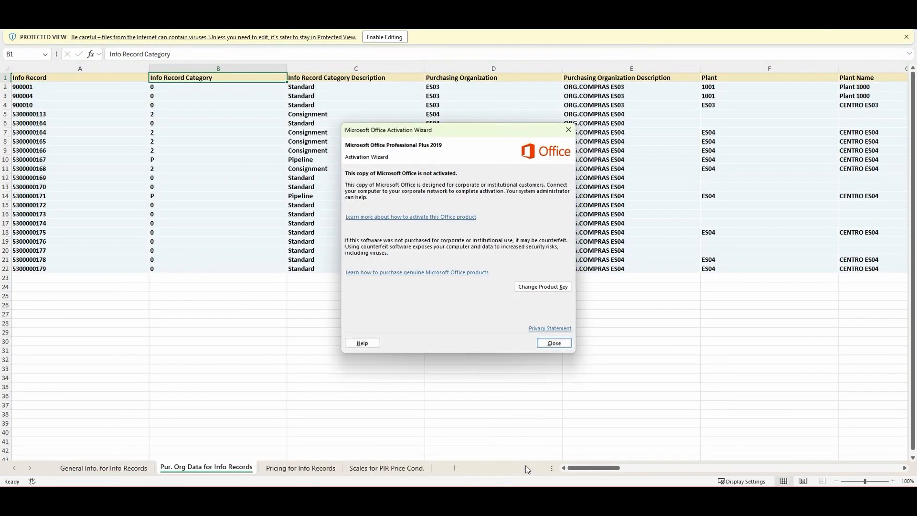
{"action": "left_click", "coordinate": [555, 343]}
{"action": "mouse_move", "coordinate": [586, 470]}
{"action": "left_mouse_down"}
{"action": "mouse_move", "coordinate": [667, 470]}
{"action": "mouse_move", "coordinate": [582, 468]}
{"action": "left_mouse_up"}
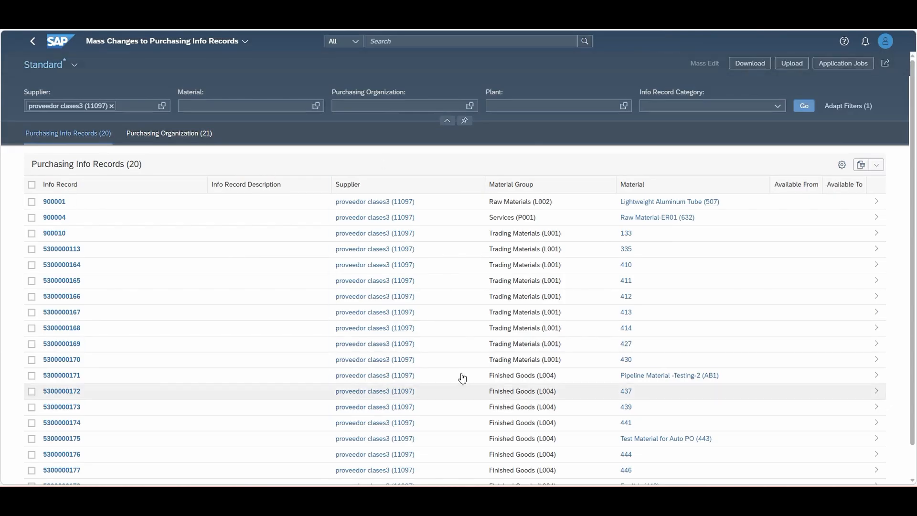
{"action": "left_click", "coordinate": [33, 43]}
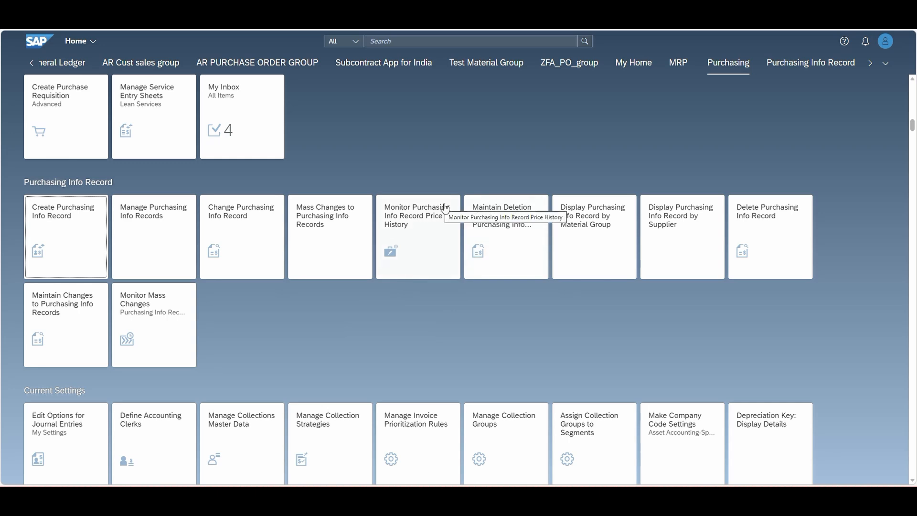
In Monitor Purchasing Info Record Price History, examine the price entry of info record 1001, and go back to the home page
{"action": "left_click", "coordinate": [431, 221]}
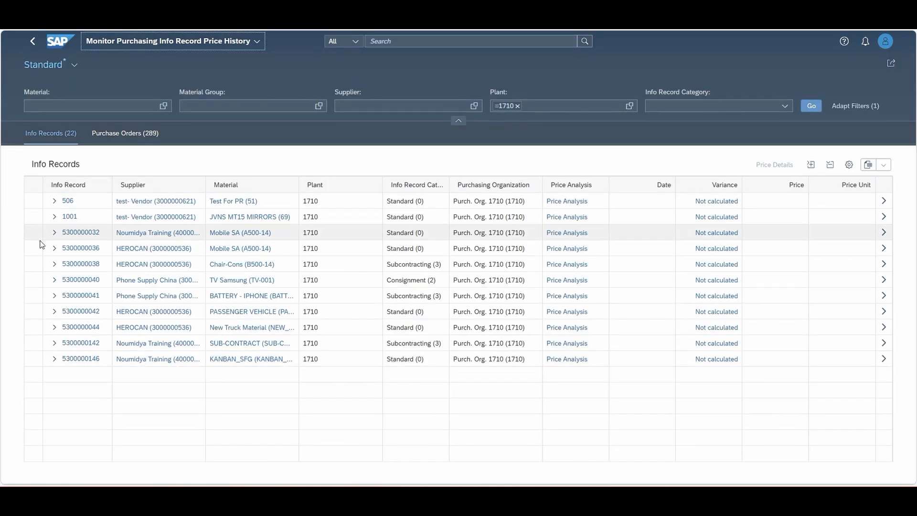
{"action": "left_click", "coordinate": [48, 107]}
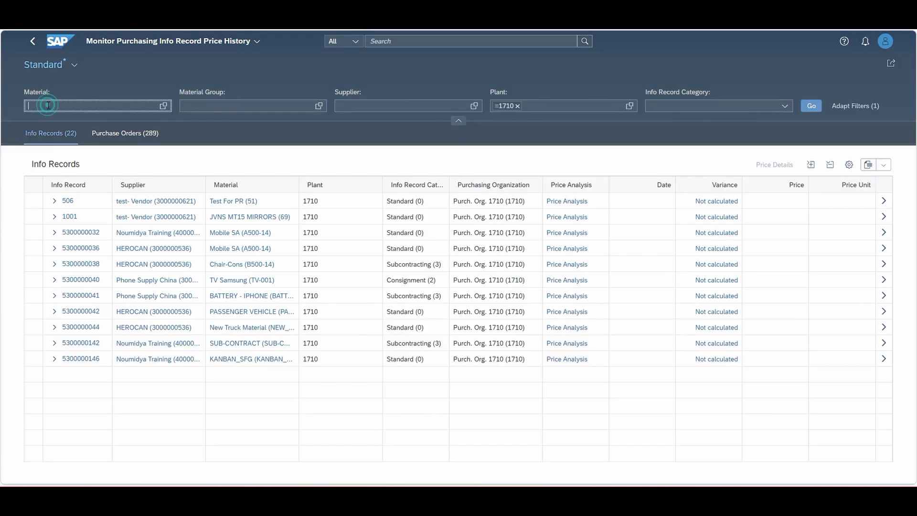
{"action": "left_click", "coordinate": [54, 217]}
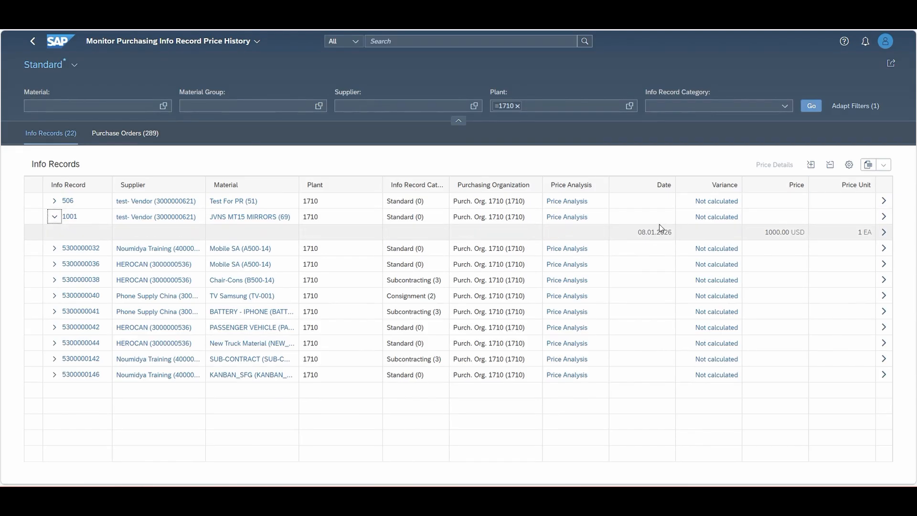
{"action": "left_click", "coordinate": [30, 41]}
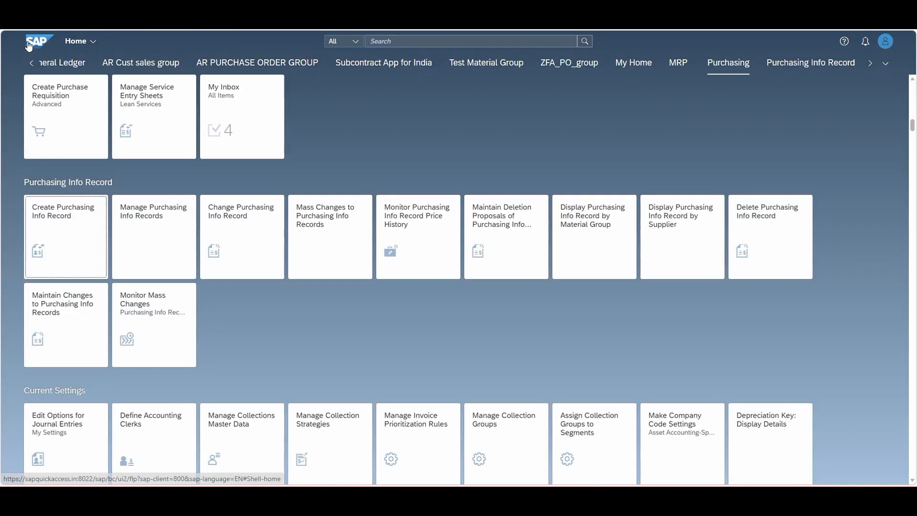